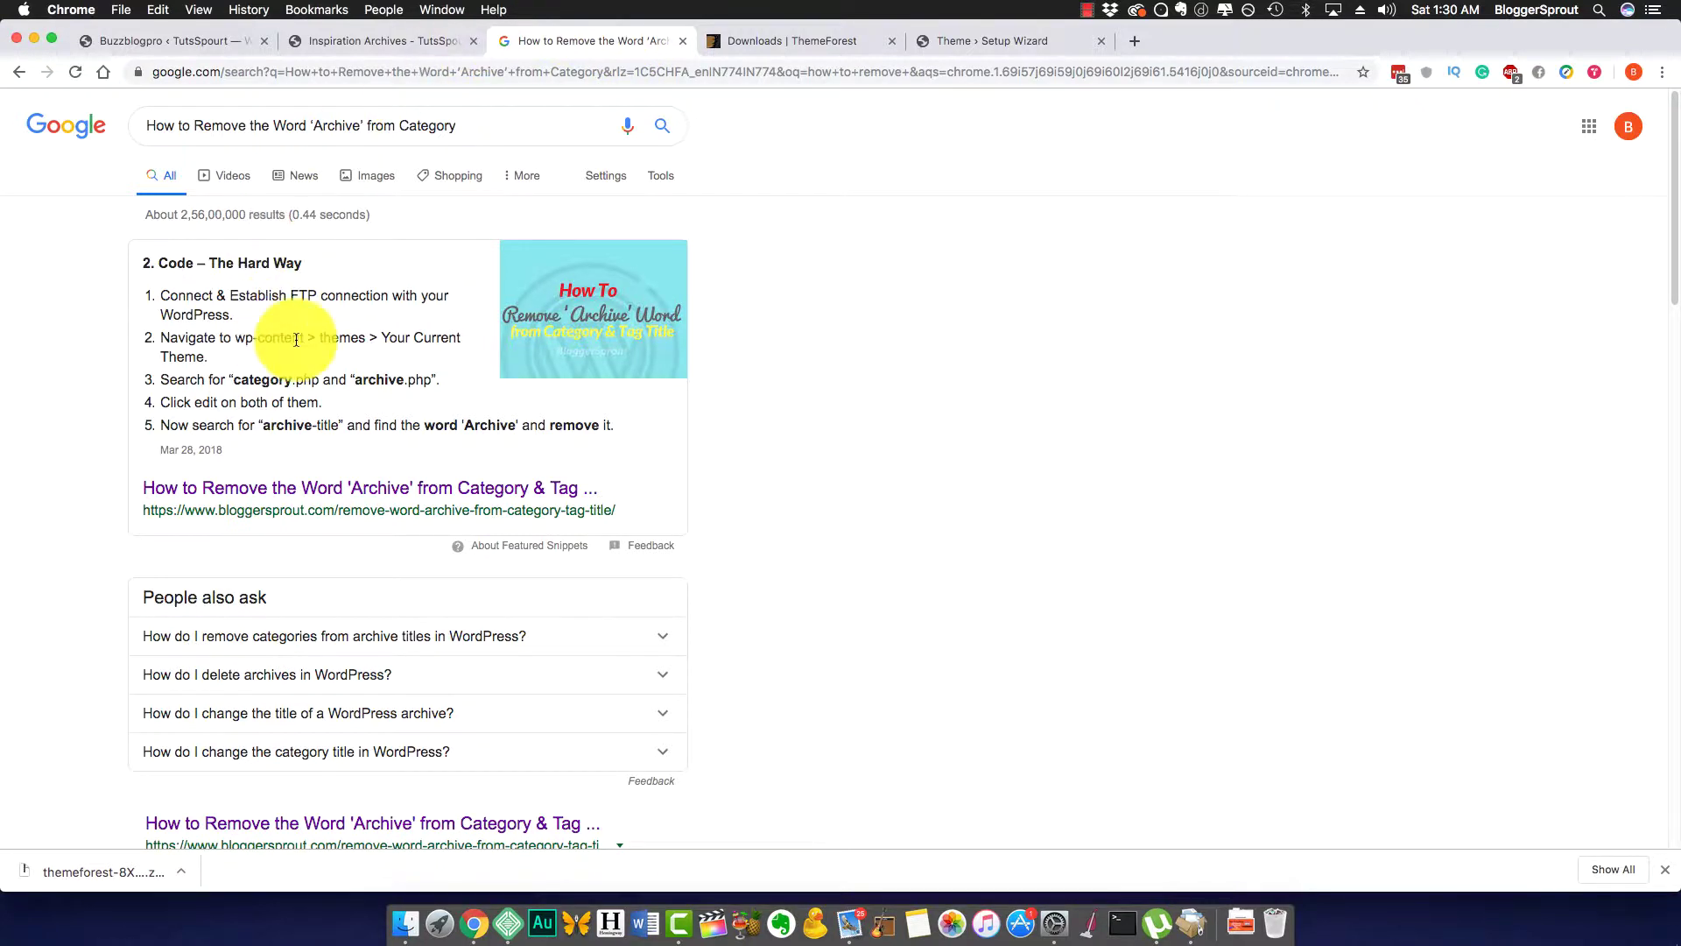
Open the BloggerSprout featured result 'How to Remove the Word Archive' from the Google results
{"action": "left_click_drag", "start_coordinate": [147, 125], "coordinate": [460, 133]}
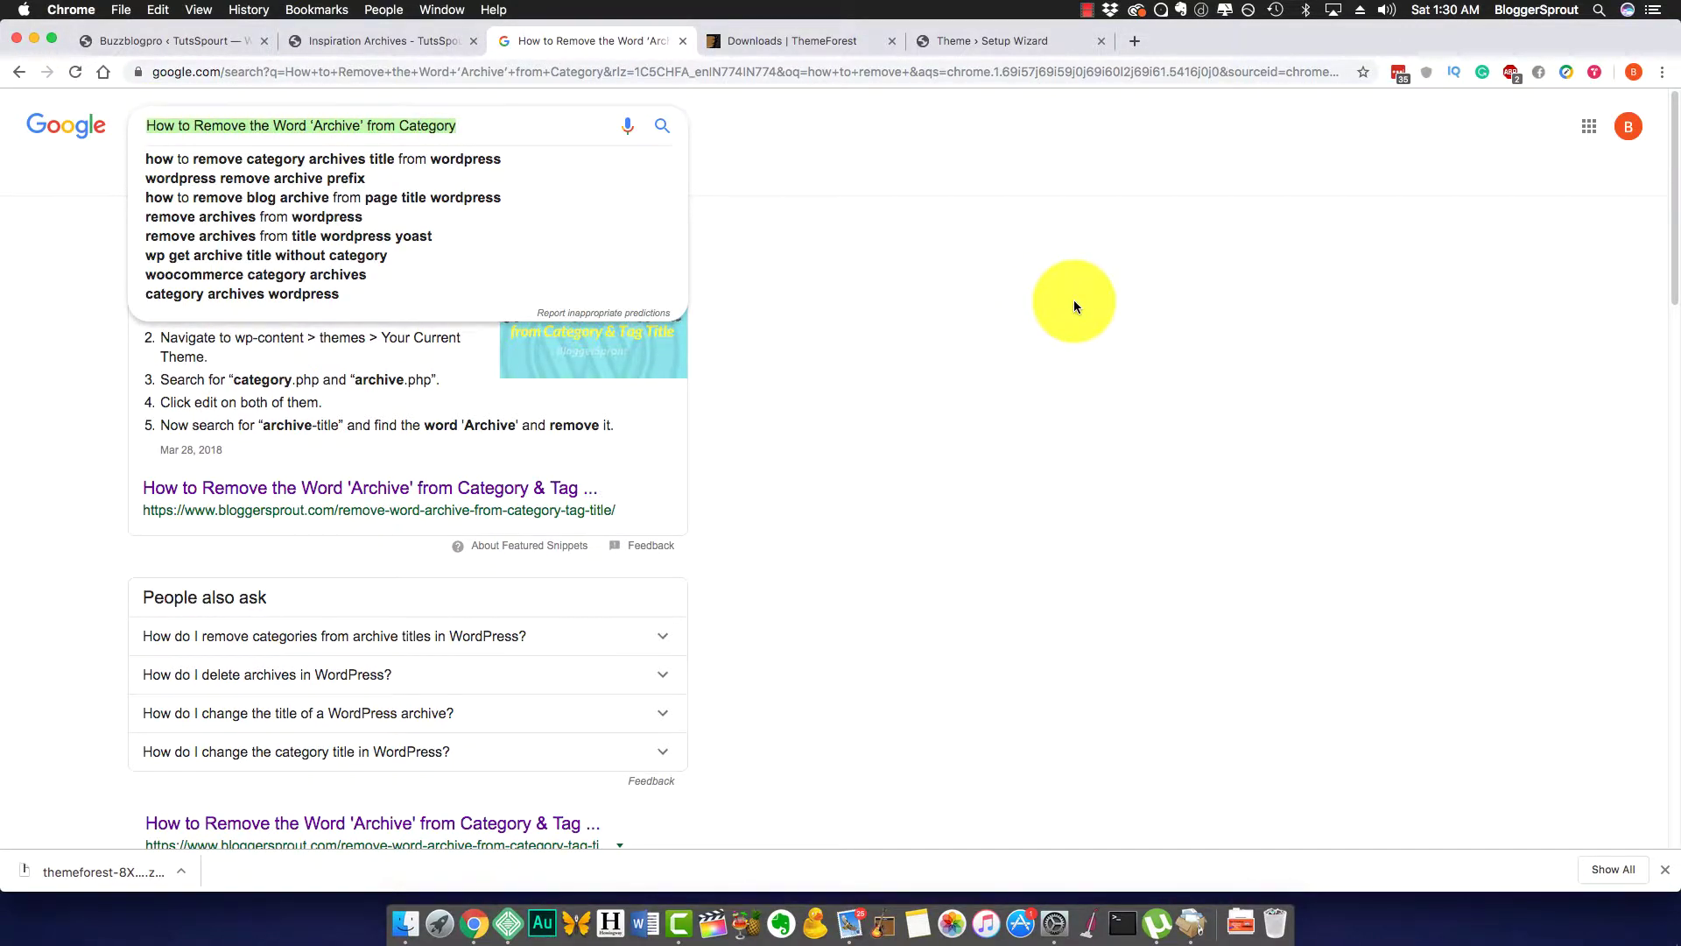
{"action": "left_click", "coordinate": [1073, 299]}
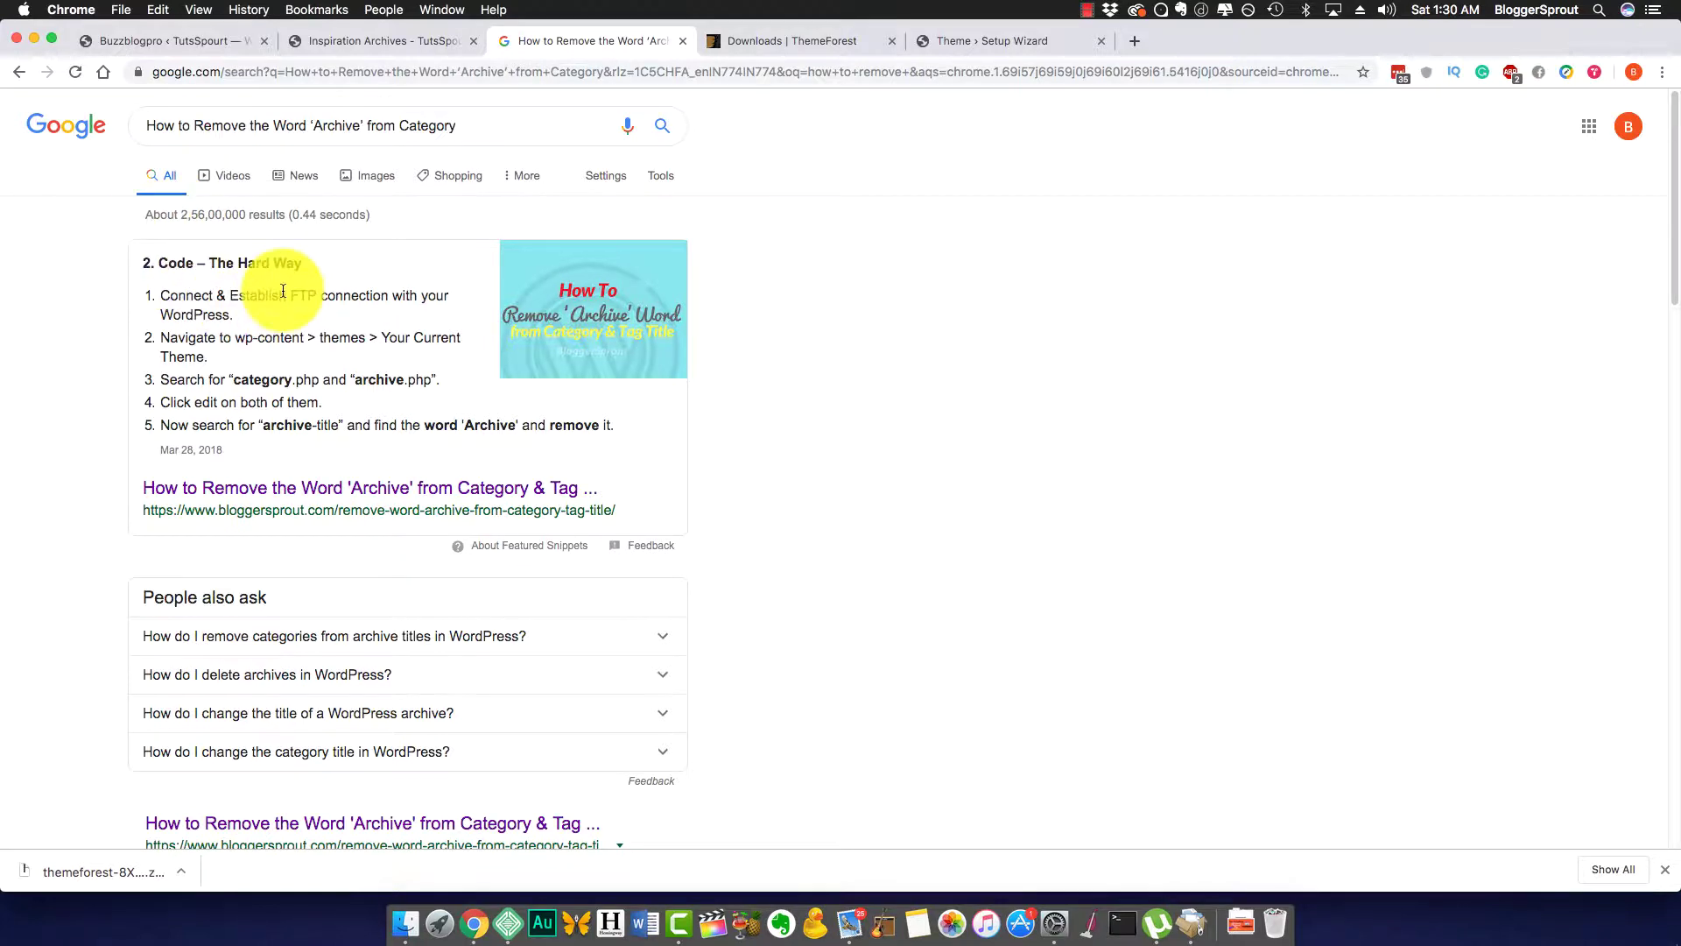
{"action": "left_click", "coordinate": [69, 75]}
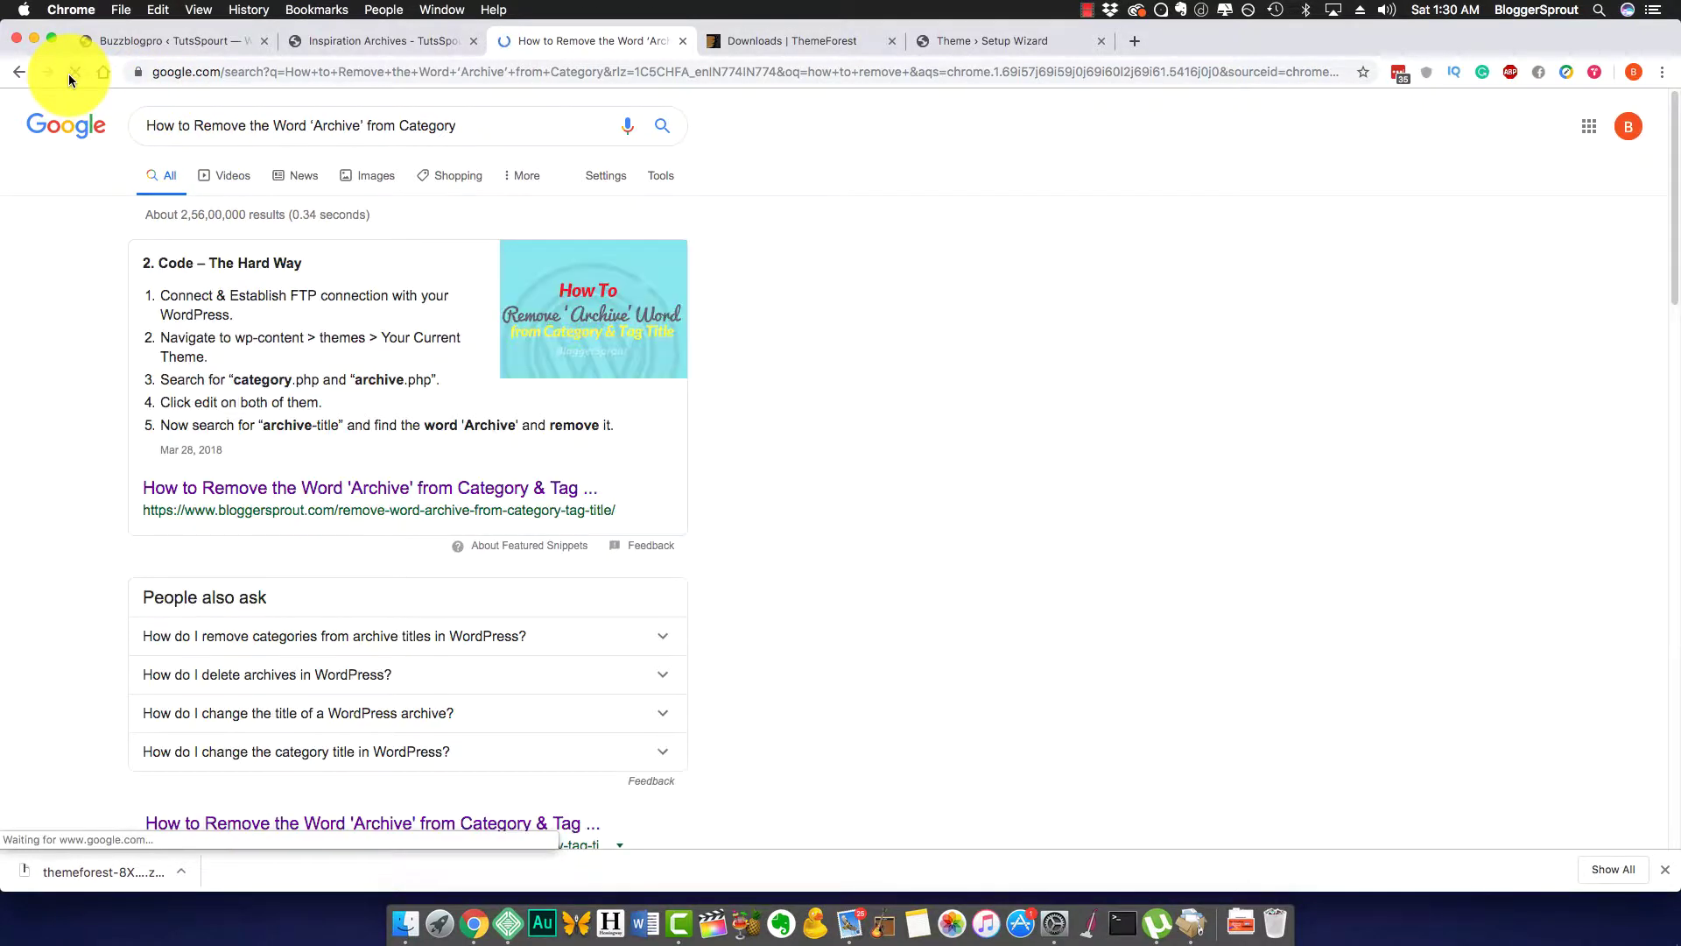
{"action": "left_click", "coordinate": [245, 487]}
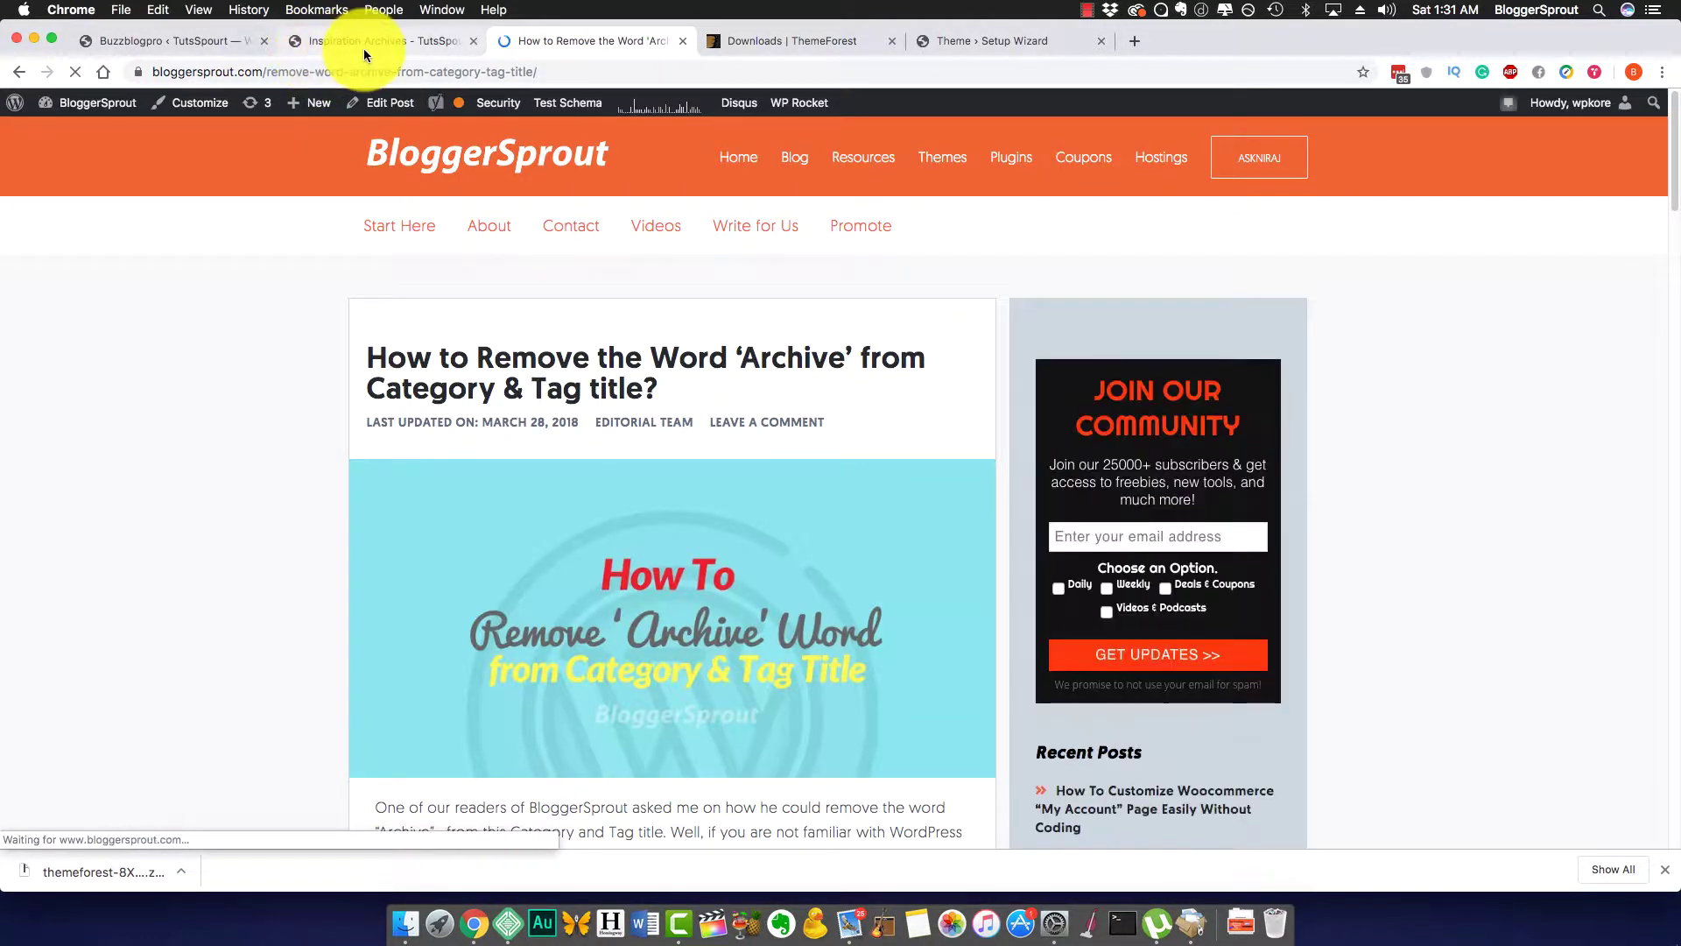
{"action": "left_click", "coordinate": [366, 52]}
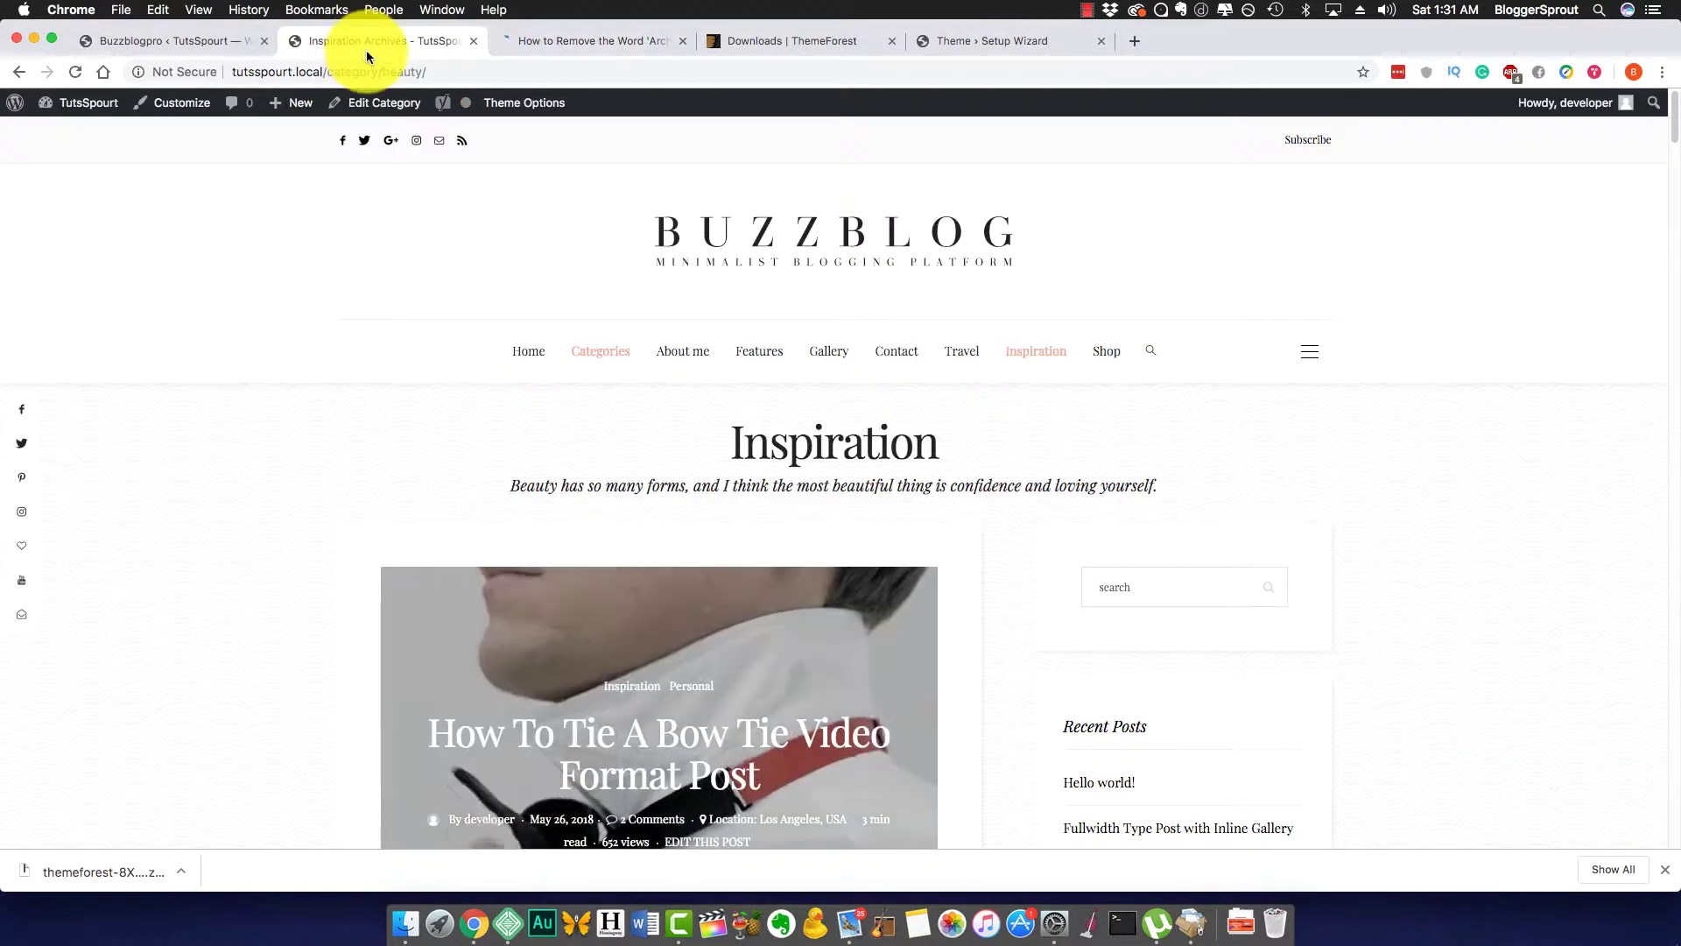
{"action": "left_click", "coordinate": [228, 71]}
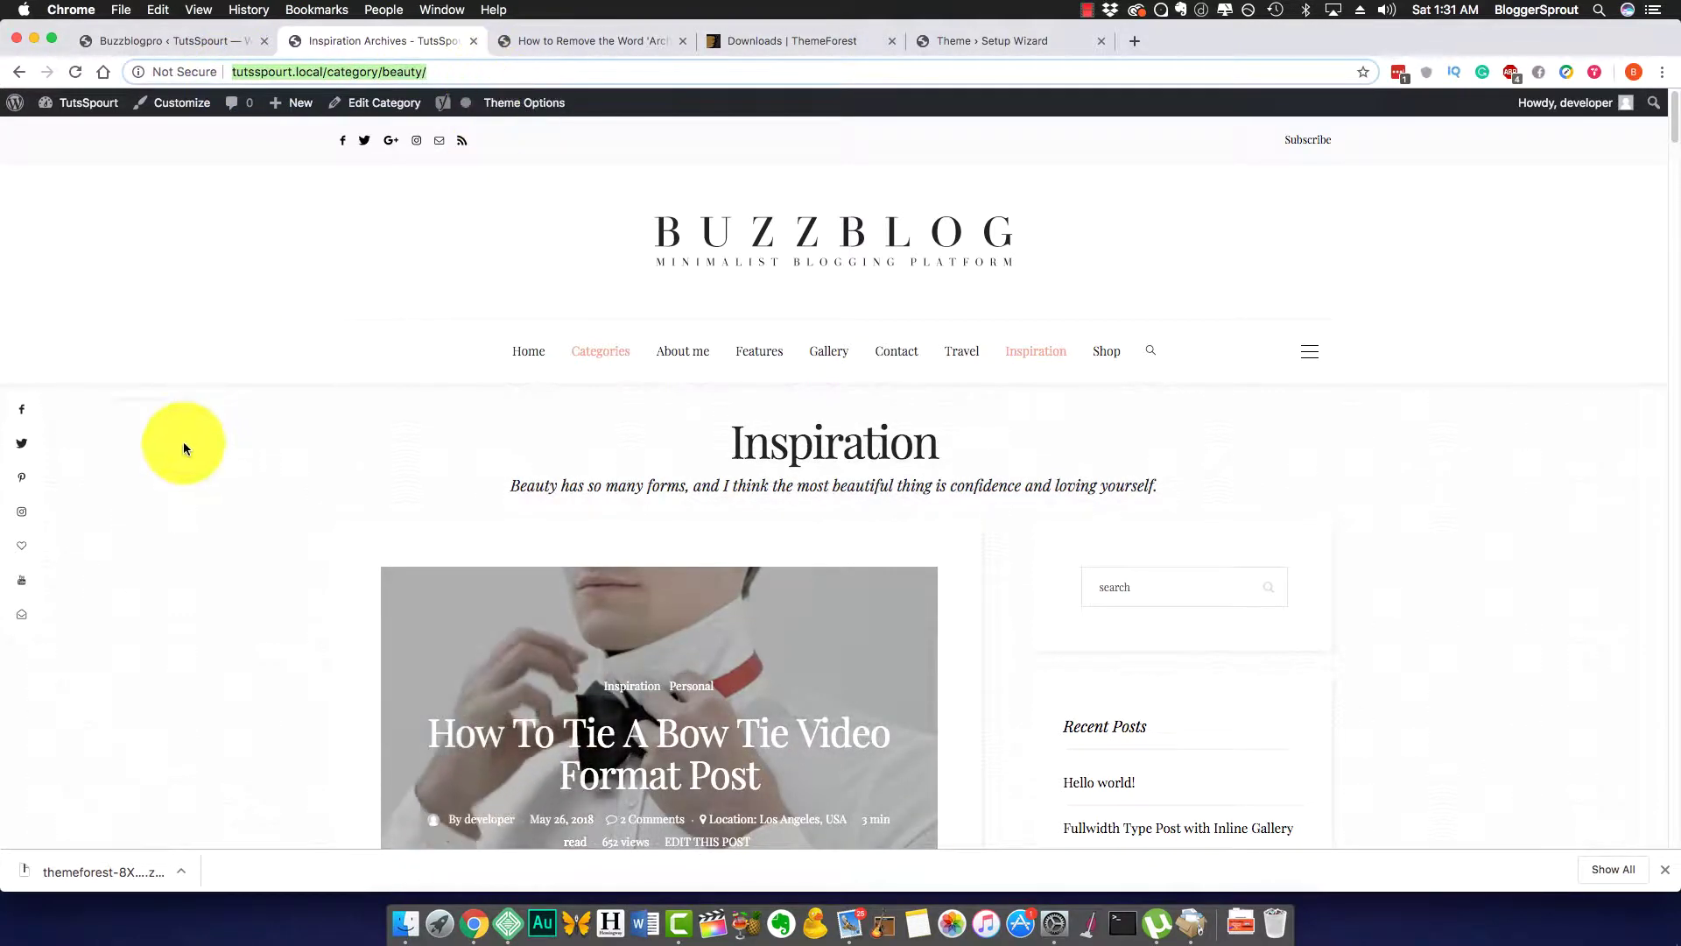
{"action": "left_click", "coordinate": [133, 482]}
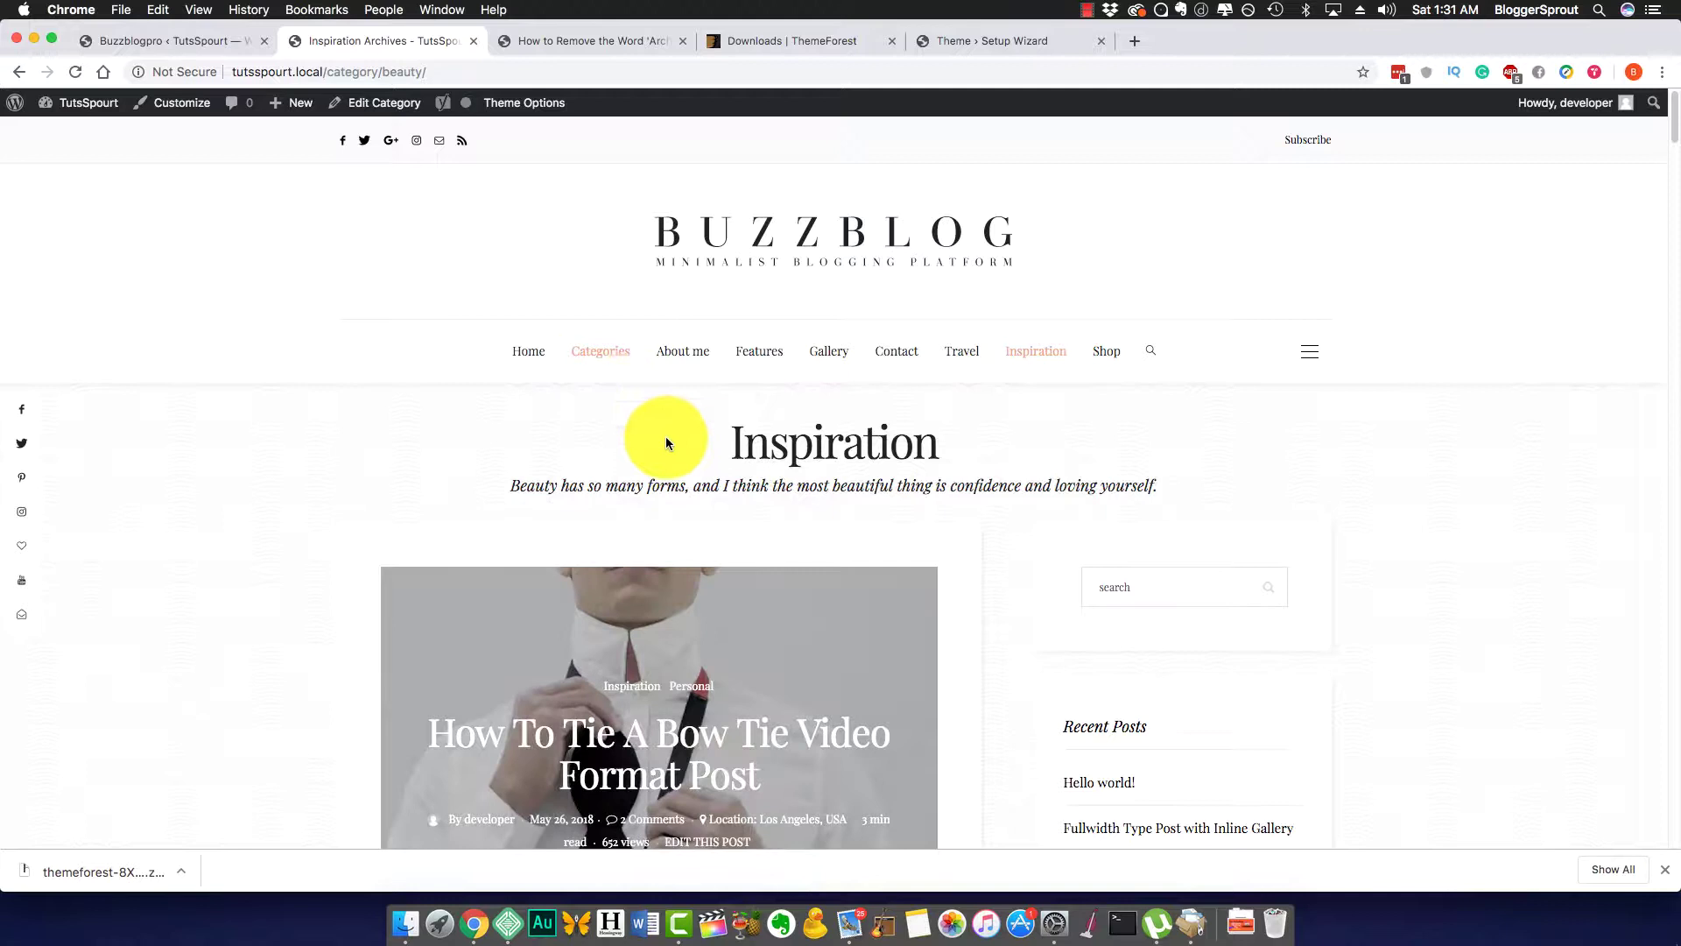
{"action": "scroll", "coordinate": [1664, 114], "scroll_direction": "down", "scroll_amount": 2}
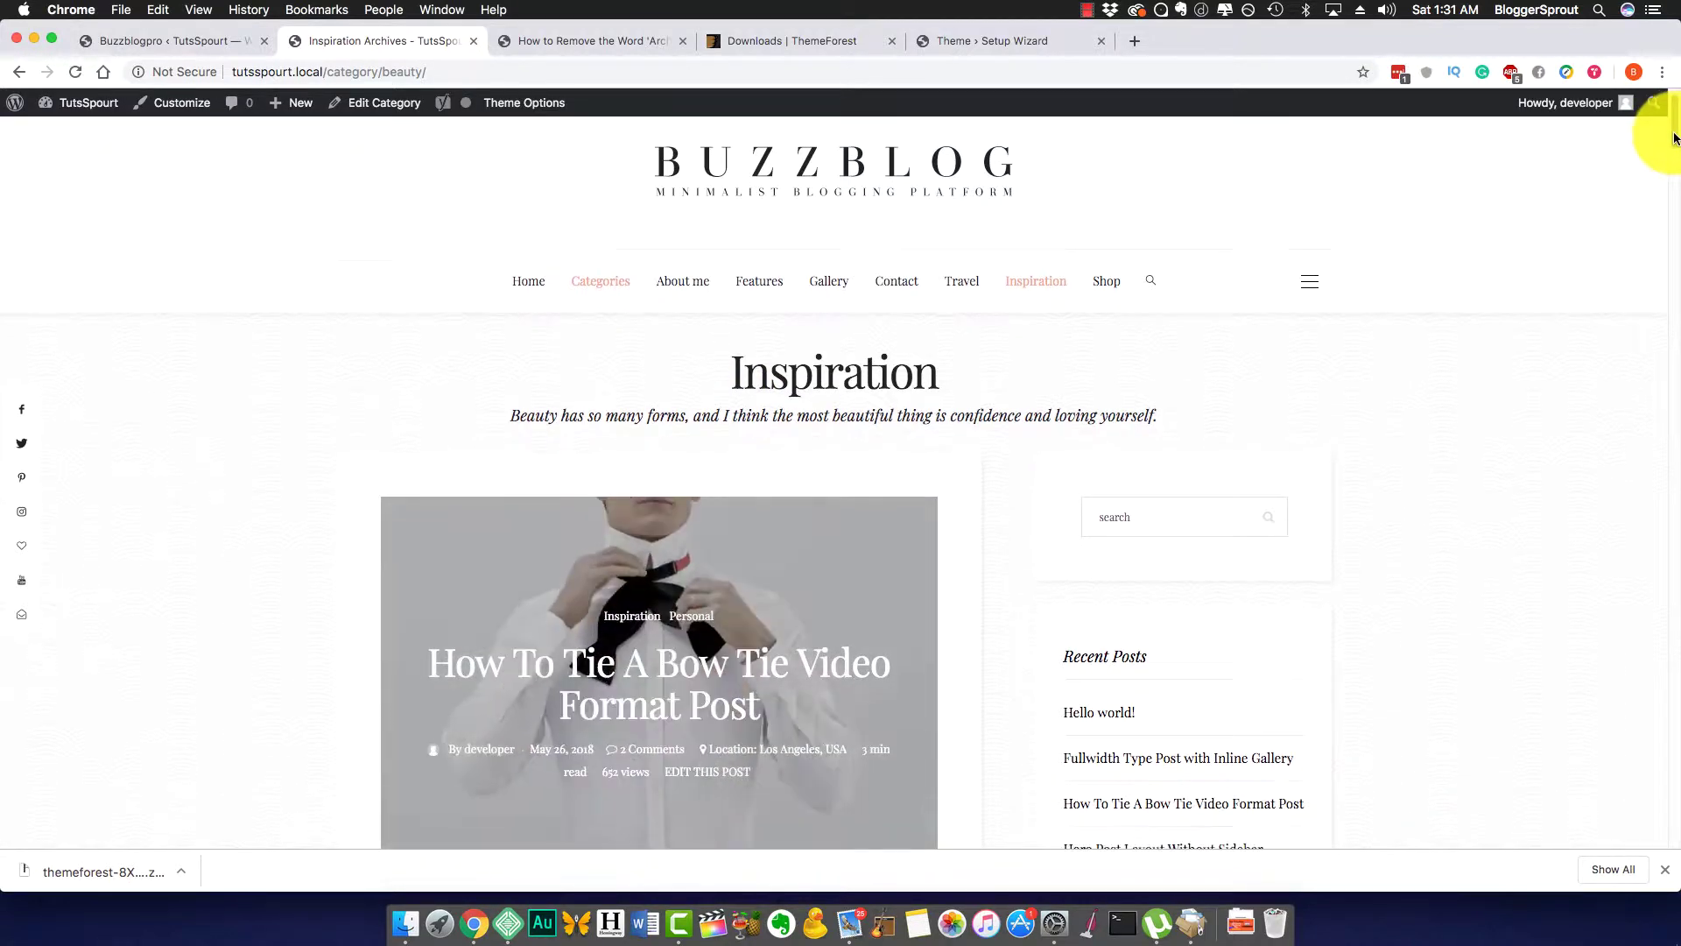
{"action": "left_click", "coordinate": [542, 257]}
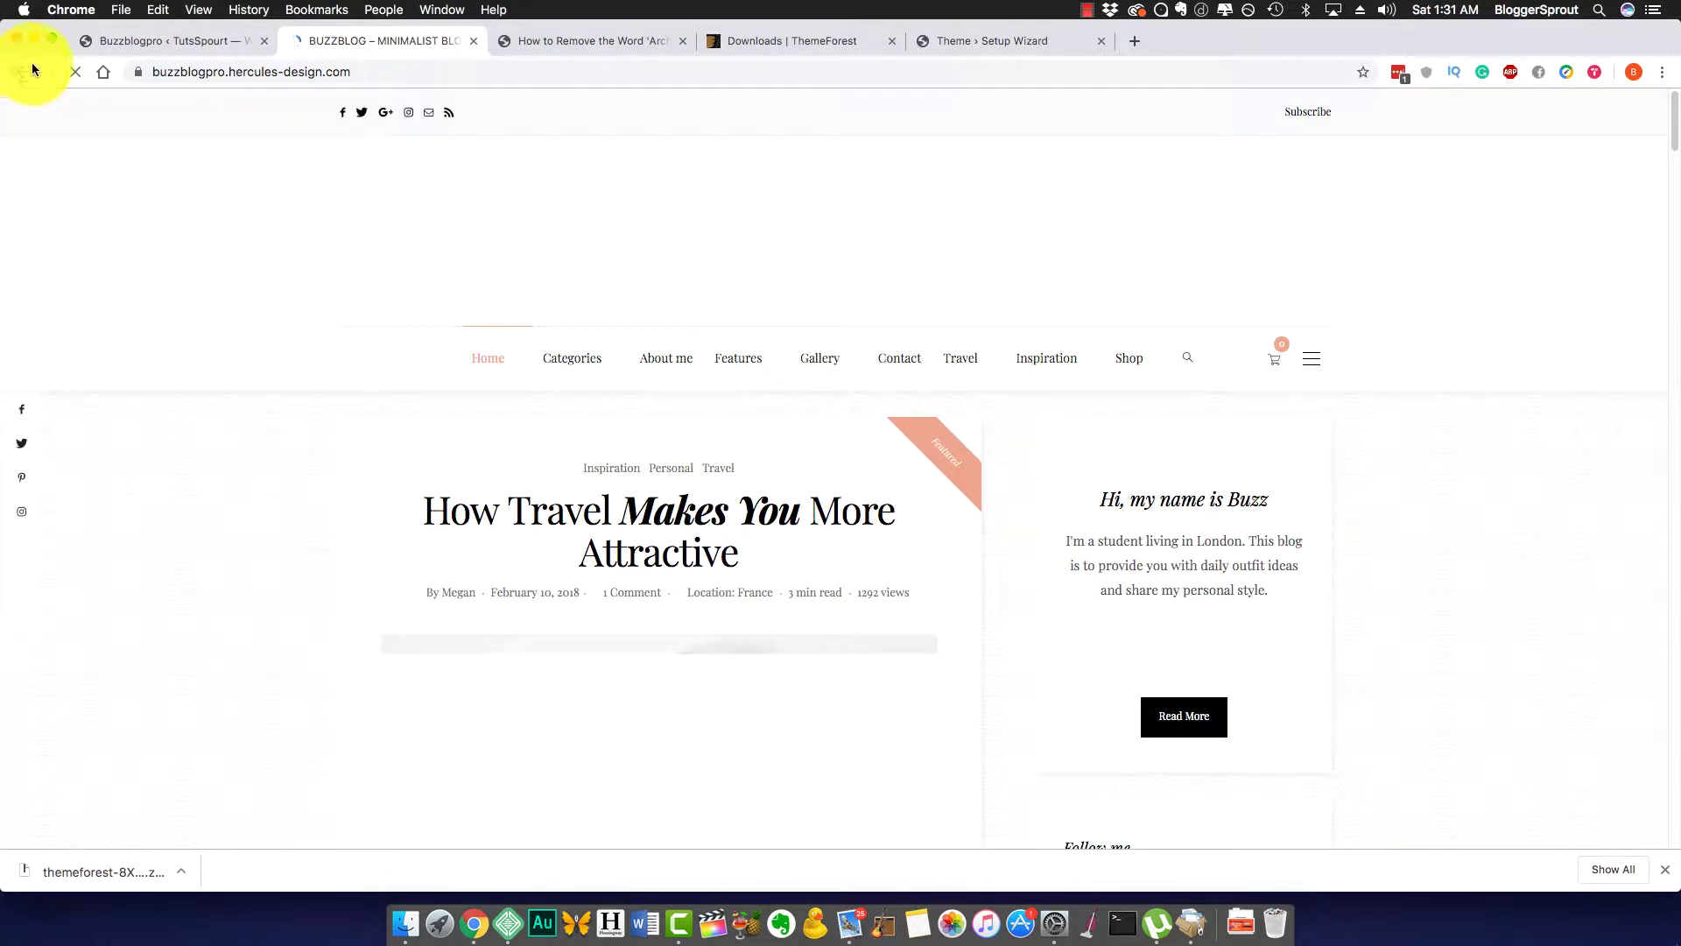
{"action": "left_click", "coordinate": [21, 68]}
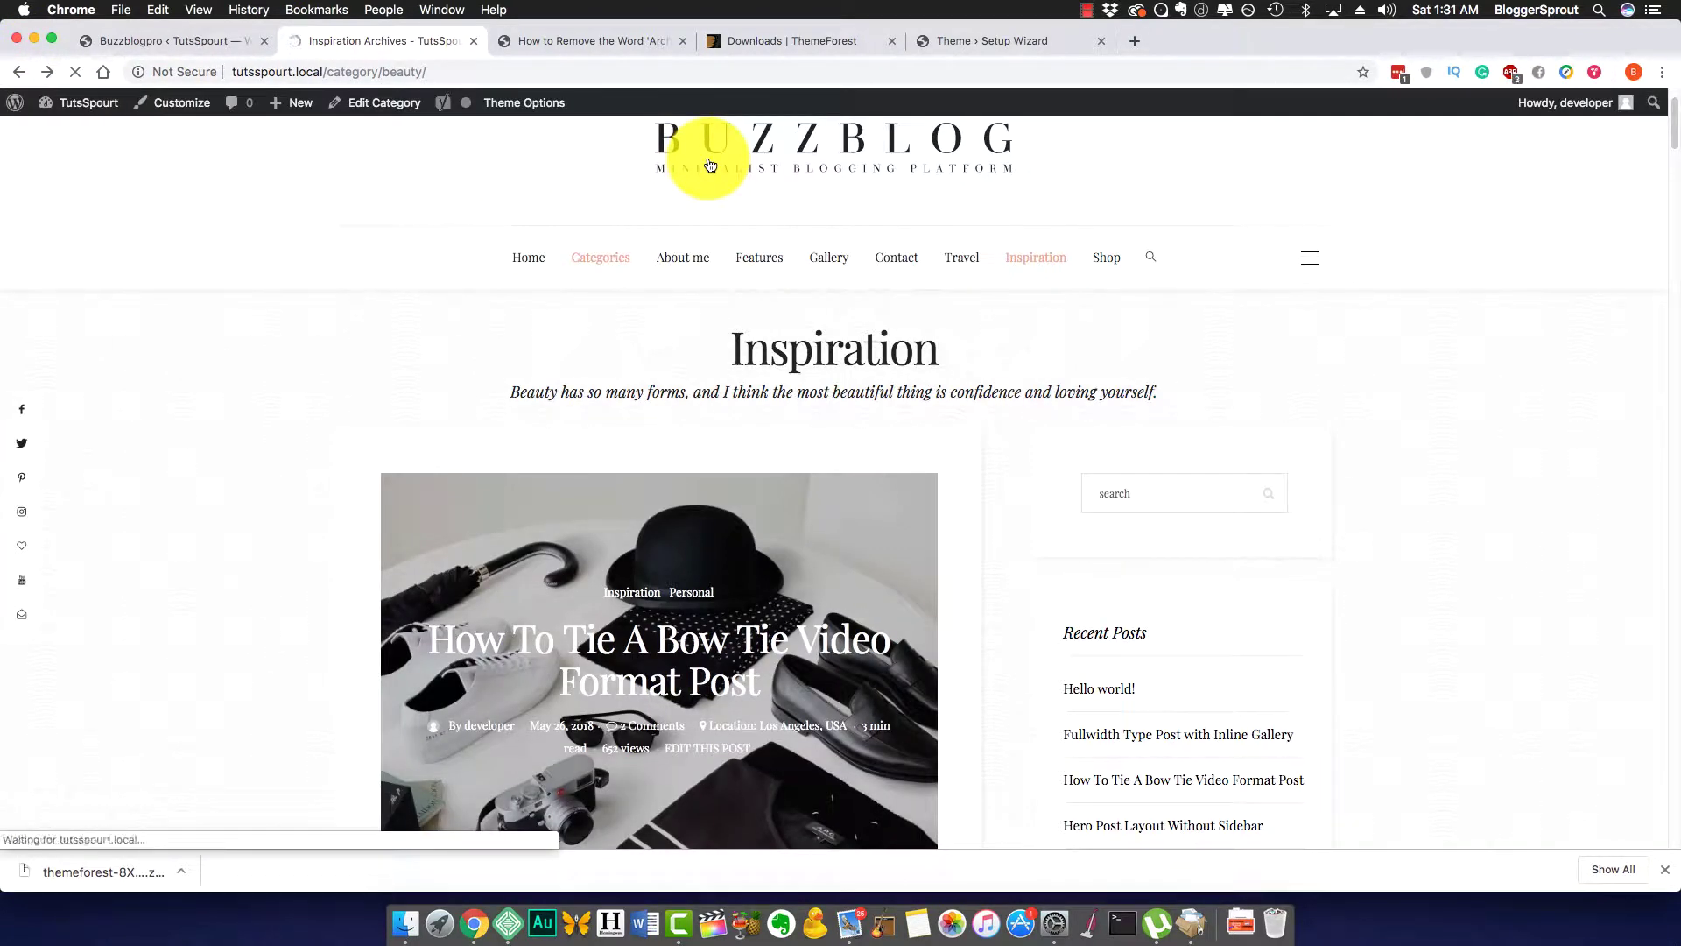
Browse the TutsSpourt home page, close the downloads bar, and reopen the Inspiration category page
{"action": "left_click", "coordinate": [709, 165]}
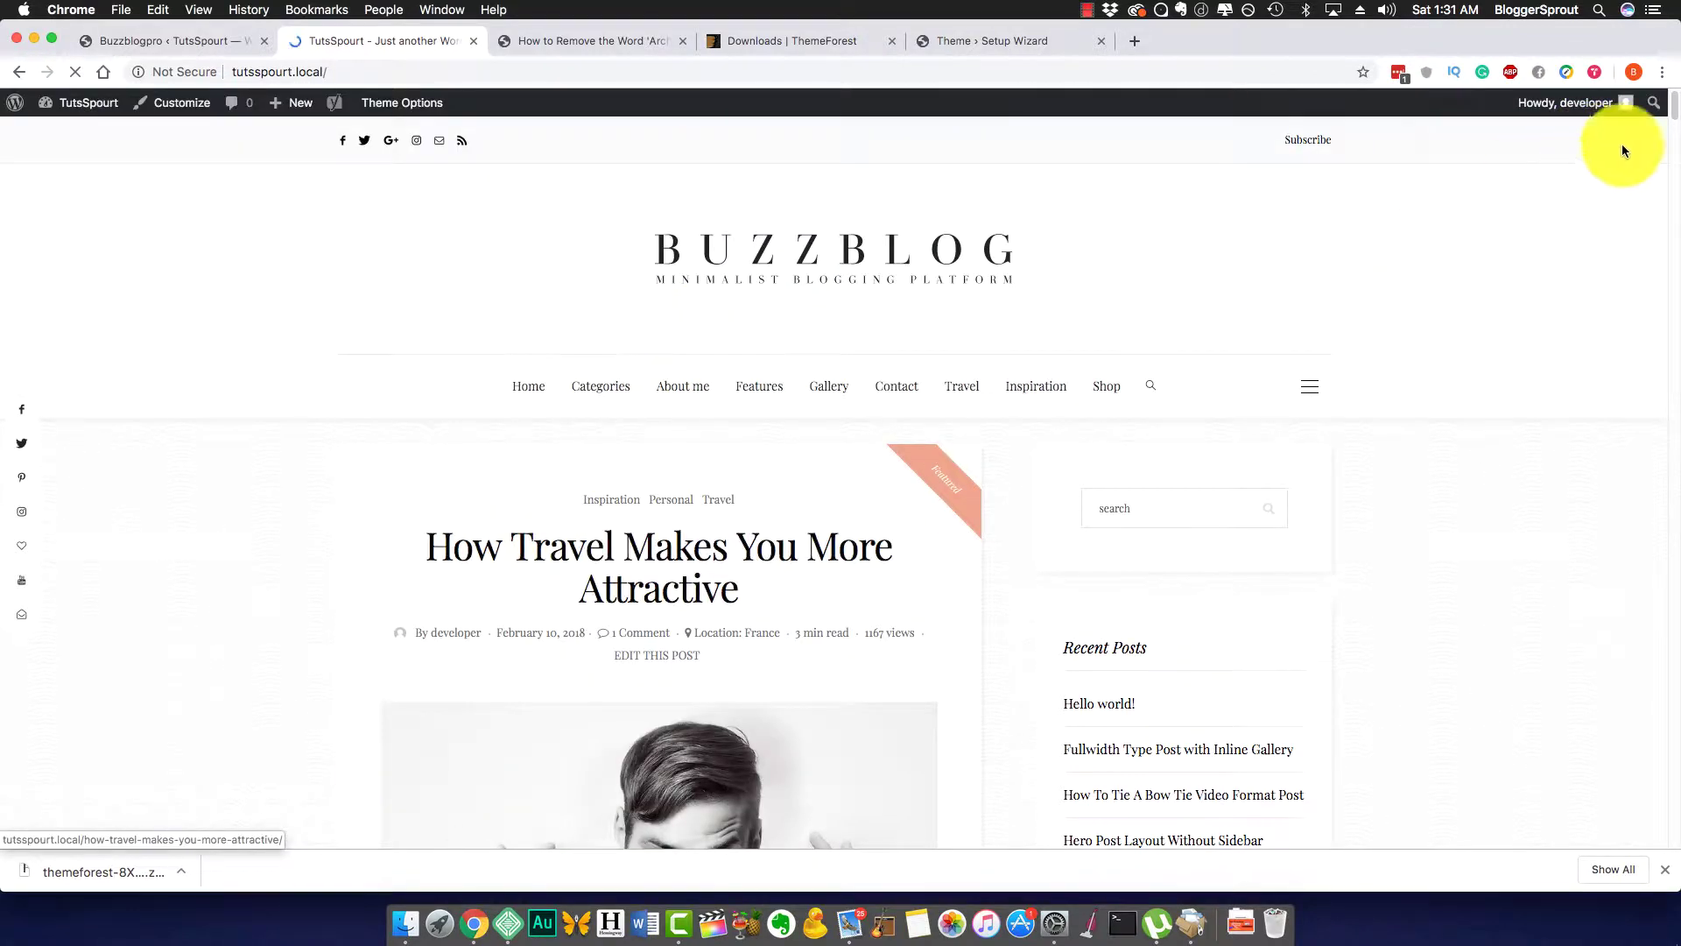
{"action": "scroll", "coordinate": [1670, 114], "scroll_direction": "down", "scroll_amount": 3}
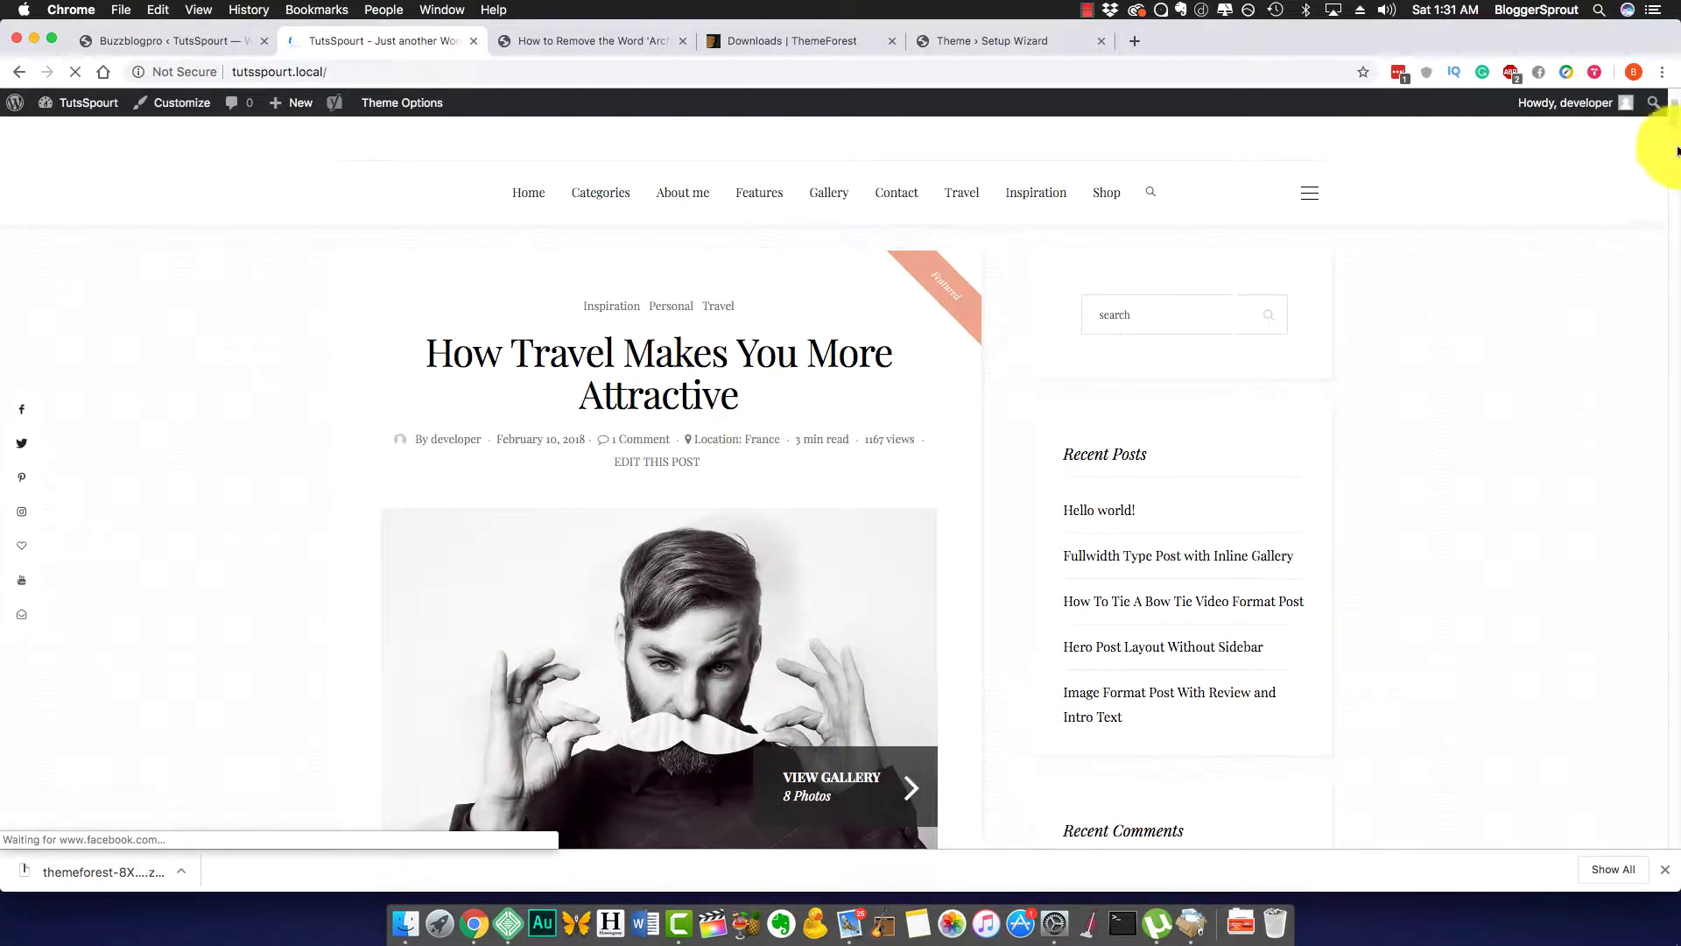
{"action": "scroll", "coordinate": [1674, 122], "scroll_direction": "down", "scroll_amount": 20}
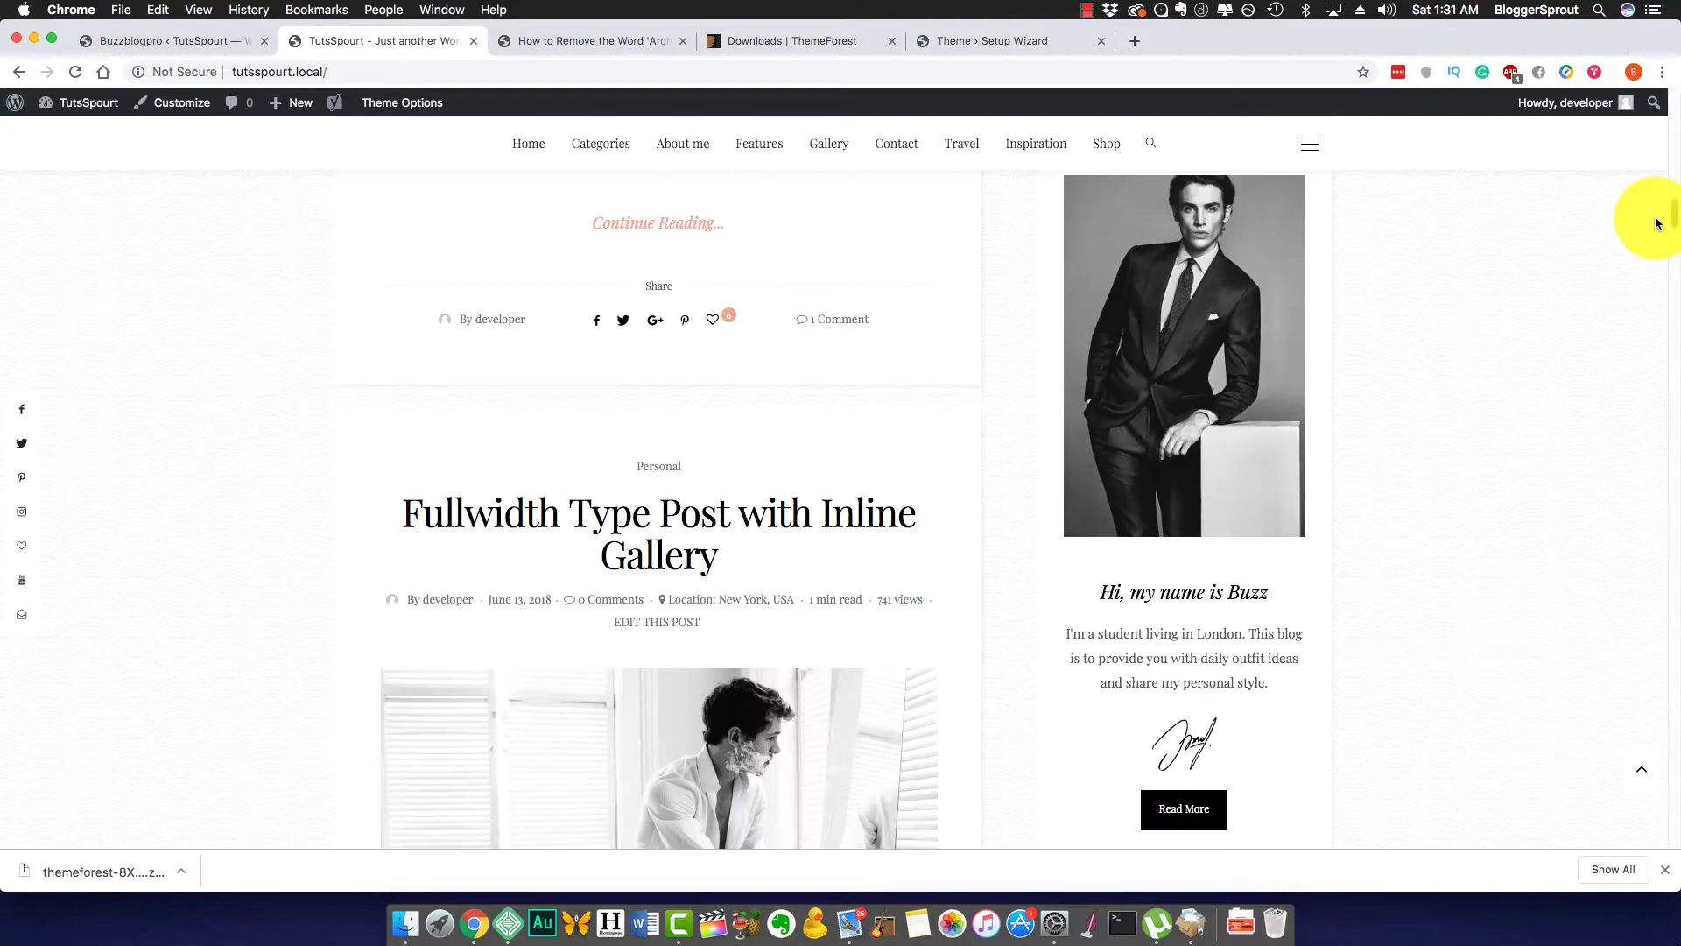
{"action": "scroll", "coordinate": [1636, 292], "scroll_direction": "up", "scroll_amount": 15}
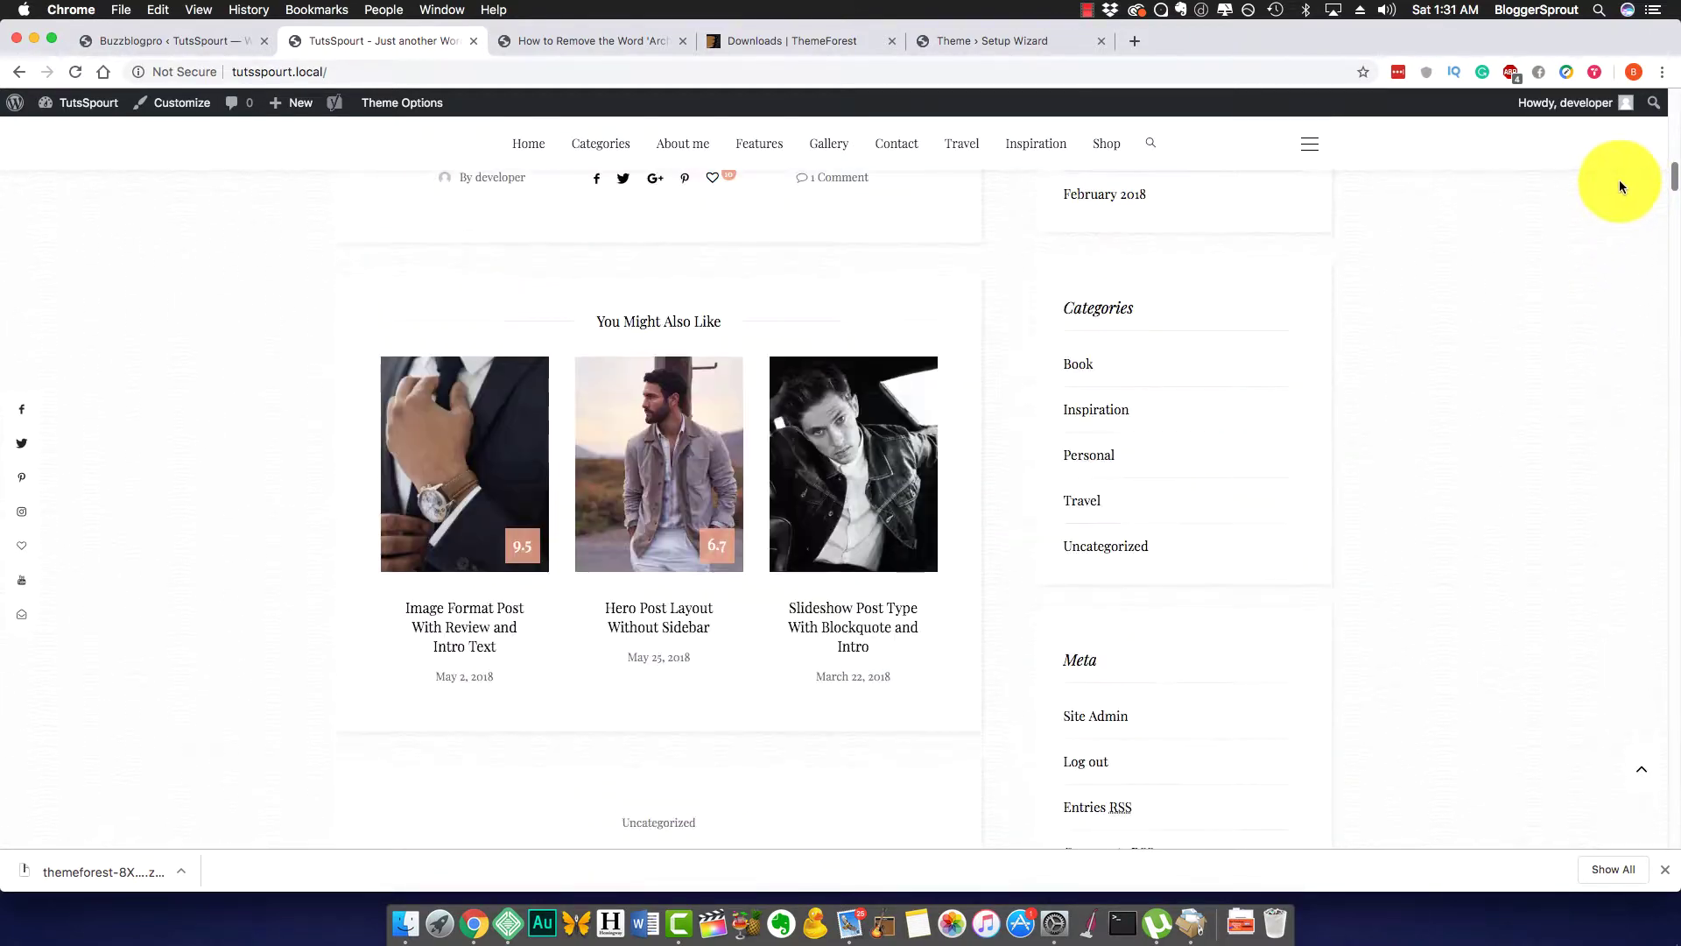
{"action": "scroll", "coordinate": [1616, 152], "scroll_direction": "up", "scroll_amount": 10}
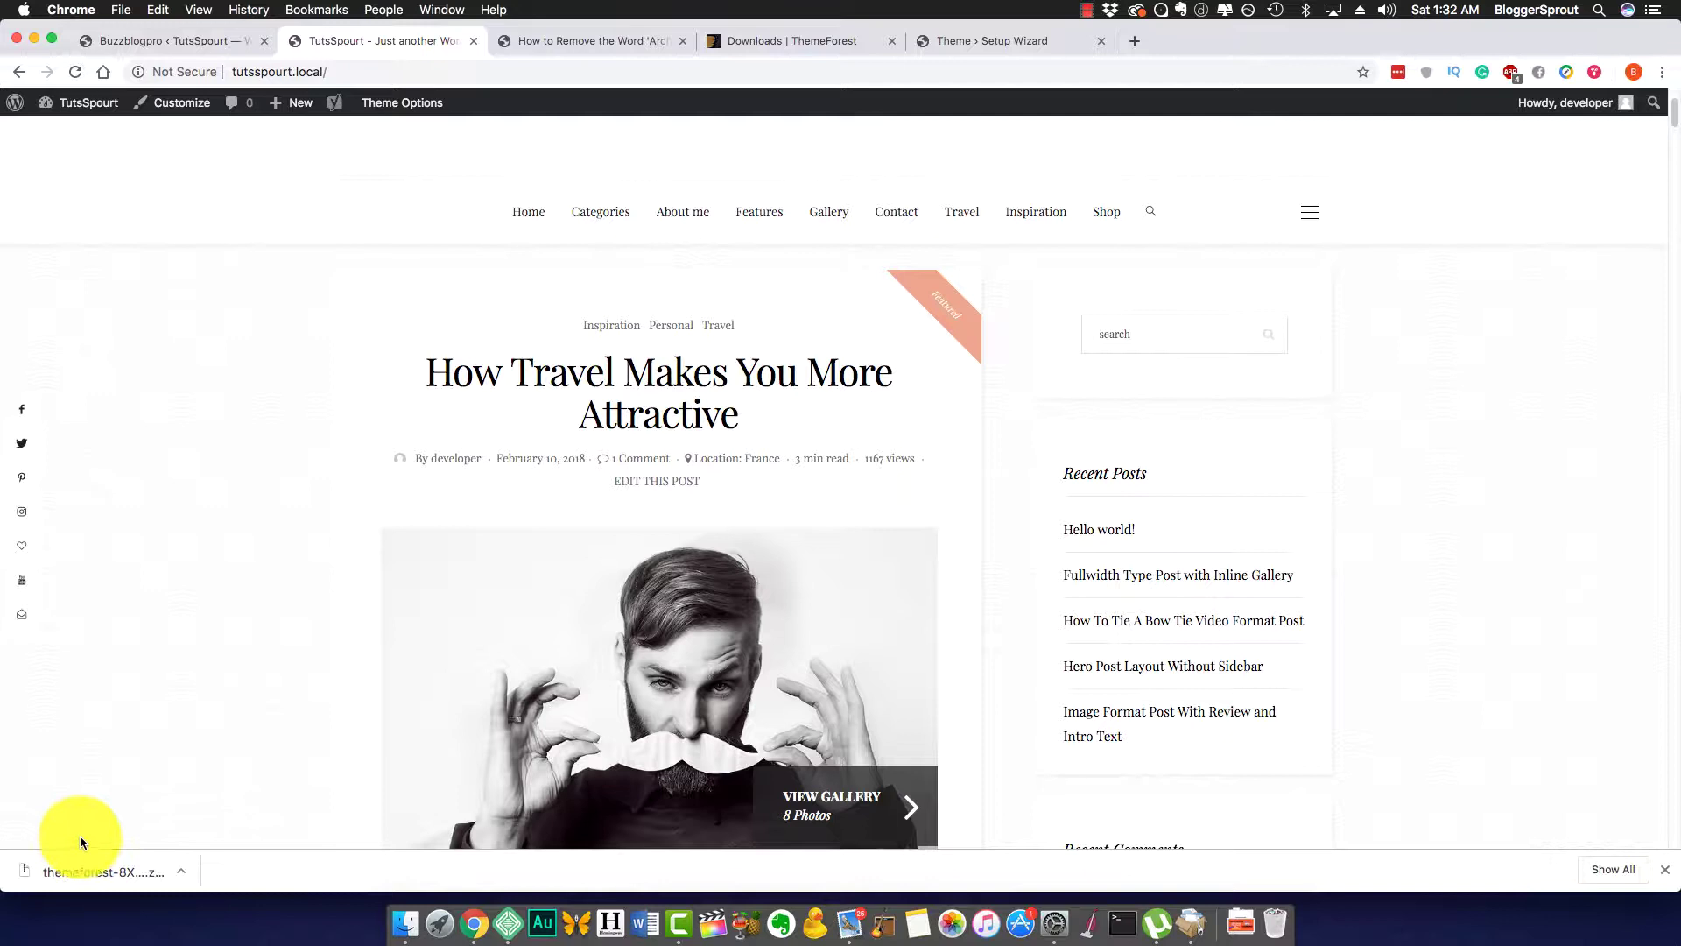
{"action": "left_click", "coordinate": [1662, 871]}
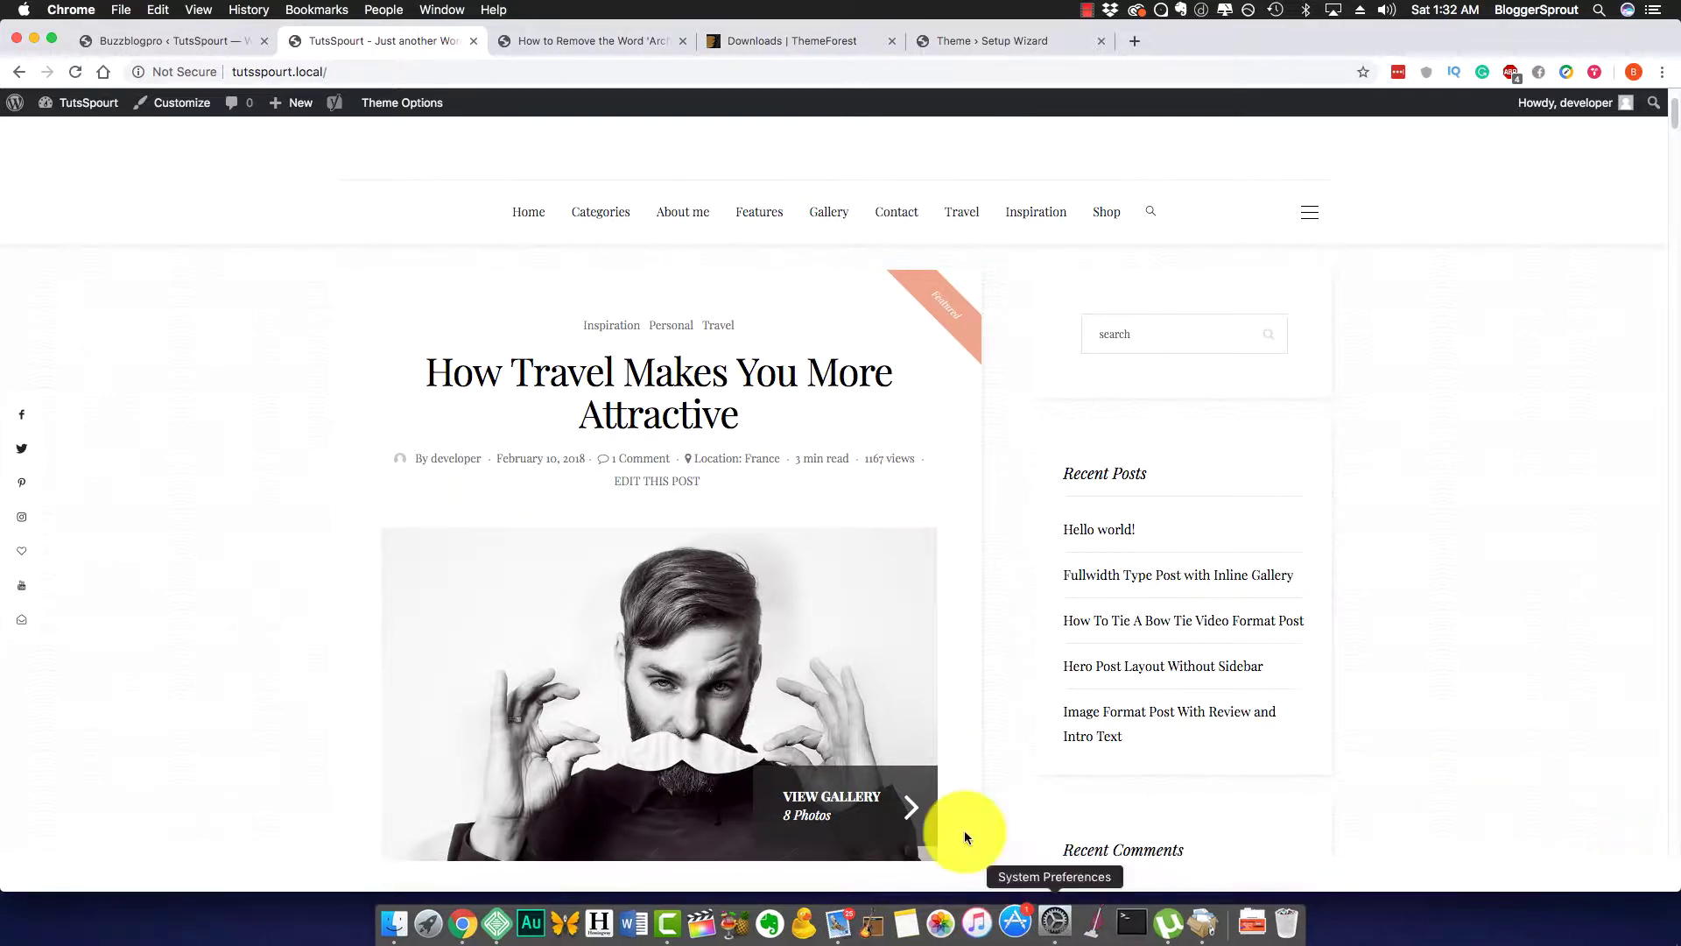
{"action": "left_click", "coordinate": [598, 331]}
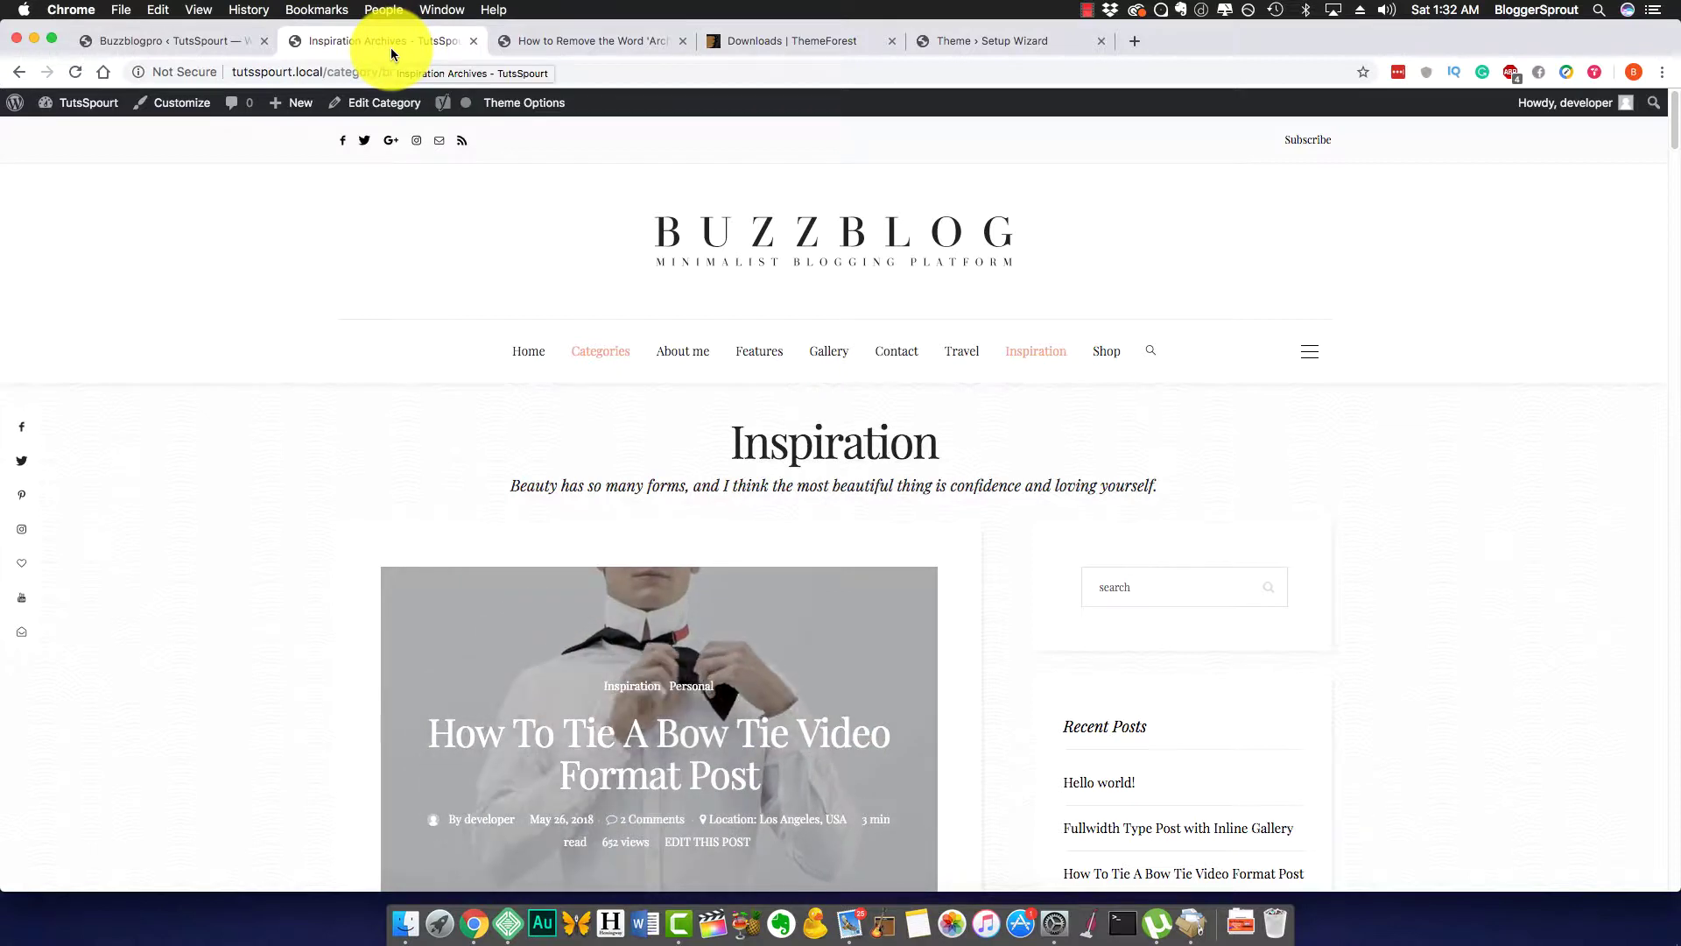
{"action": "left_click", "coordinate": [559, 38]}
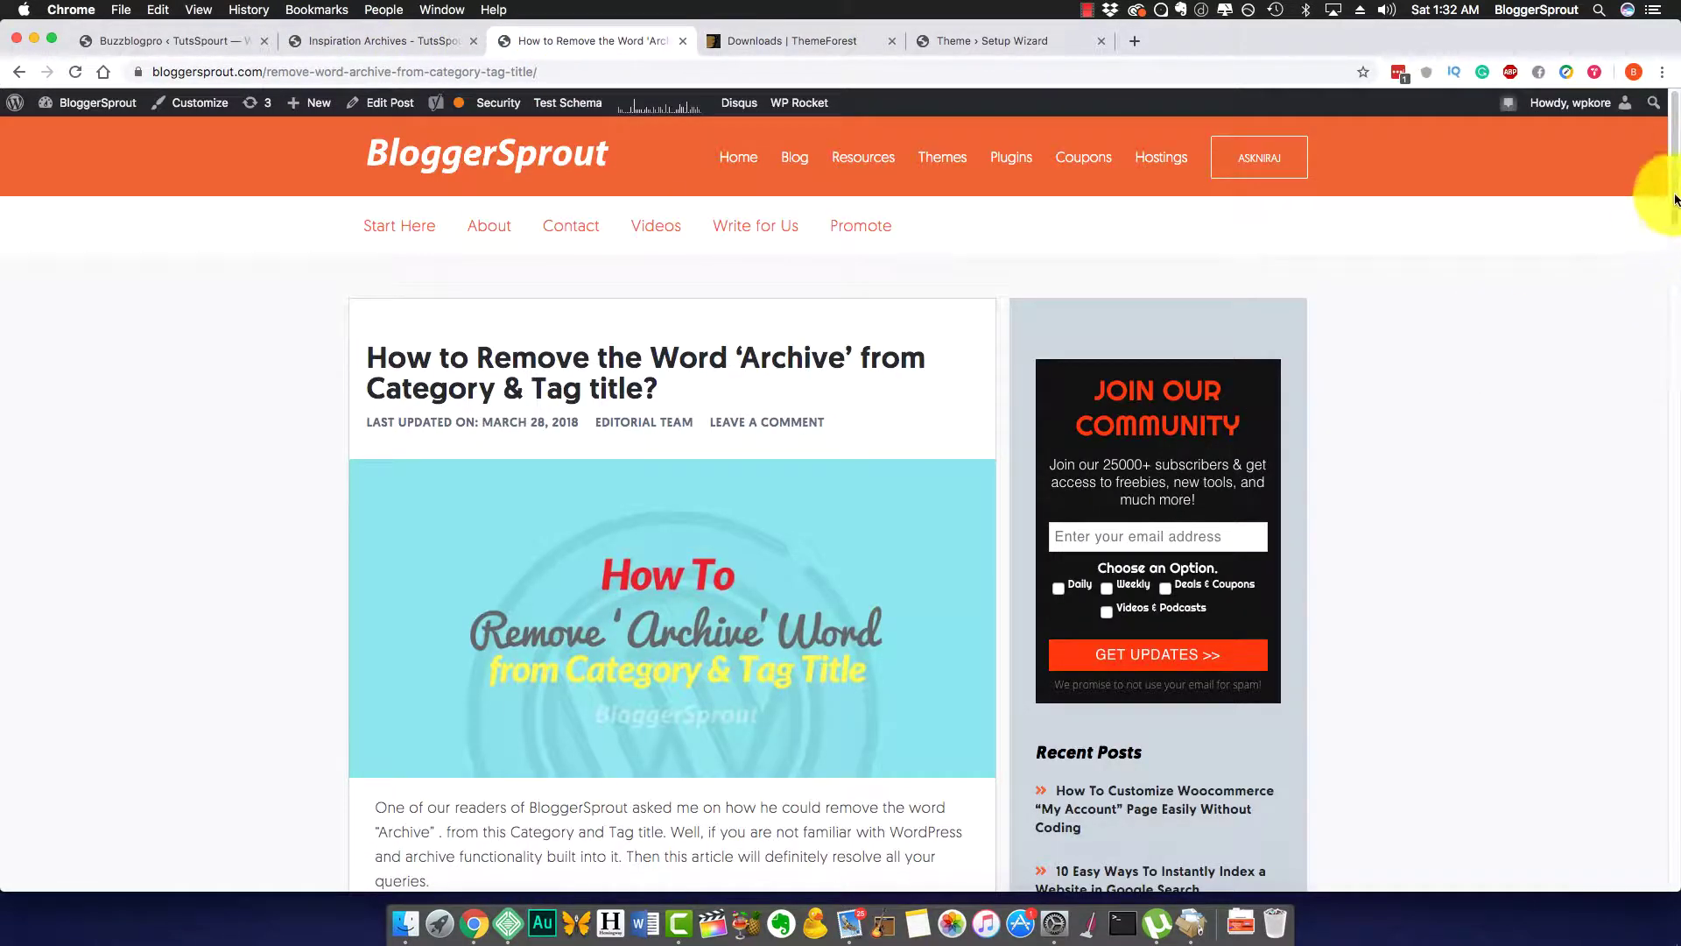
{"action": "scroll", "coordinate": [1675, 211], "scroll_direction": "down", "scroll_amount": 1}
{"action": "left_click_drag", "start_coordinate": [1675, 211], "coordinate": [1651, 357]}
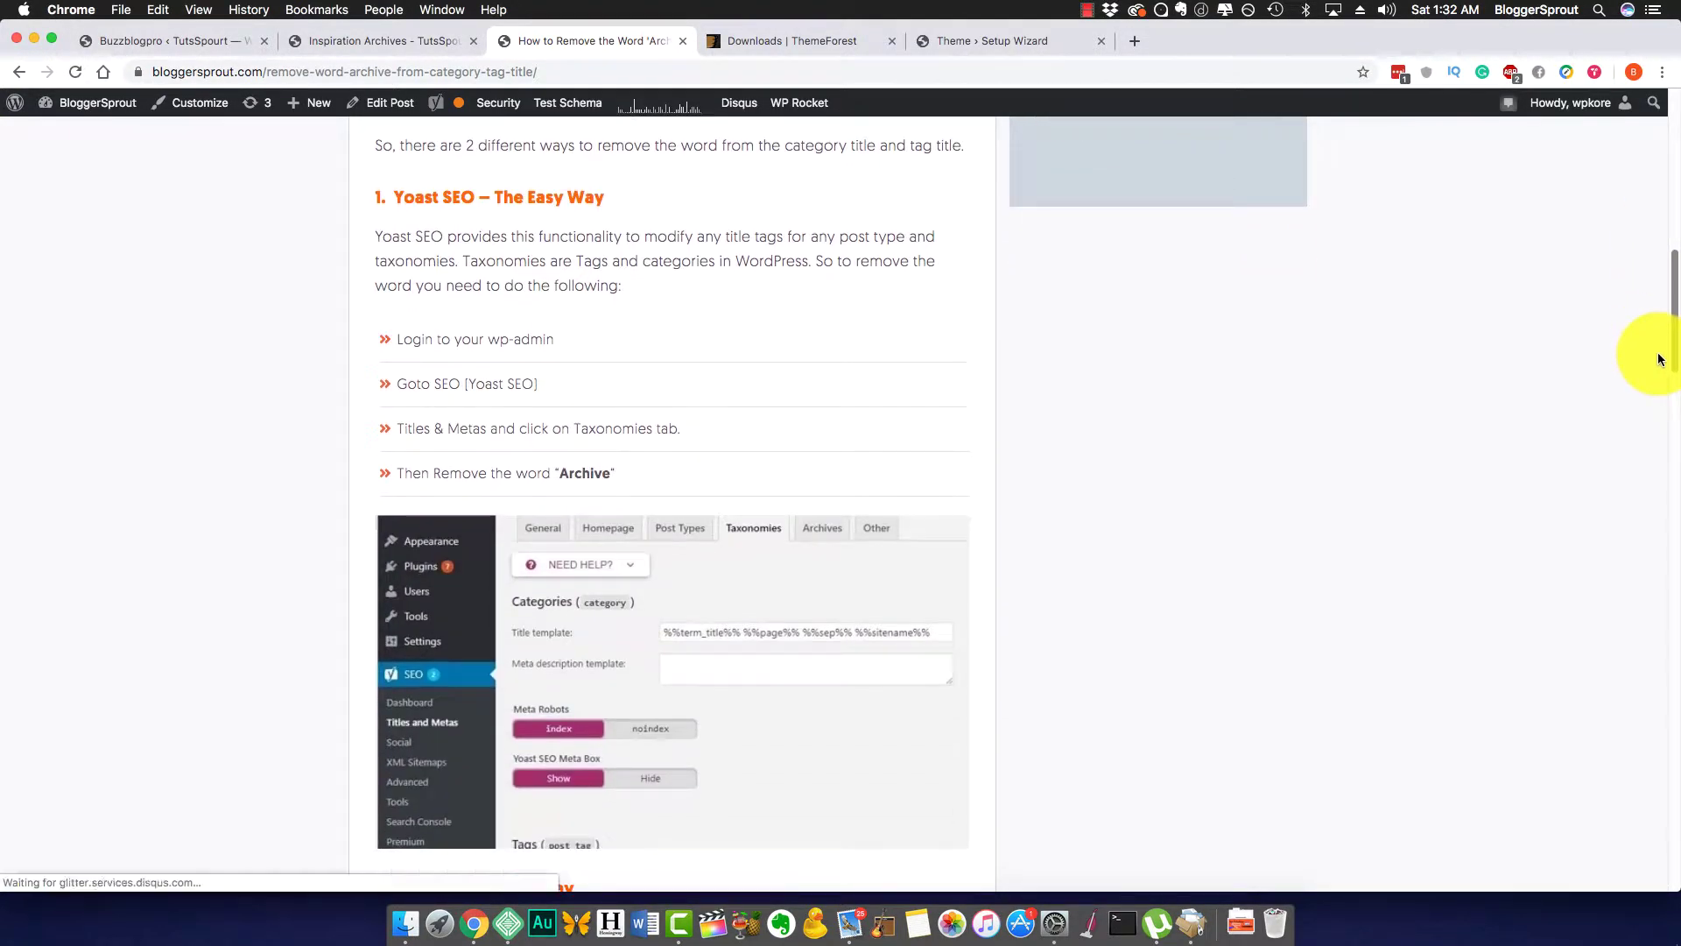
{"action": "scroll", "coordinate": [1313, 363], "scroll_direction": "up", "scroll_amount": 2}
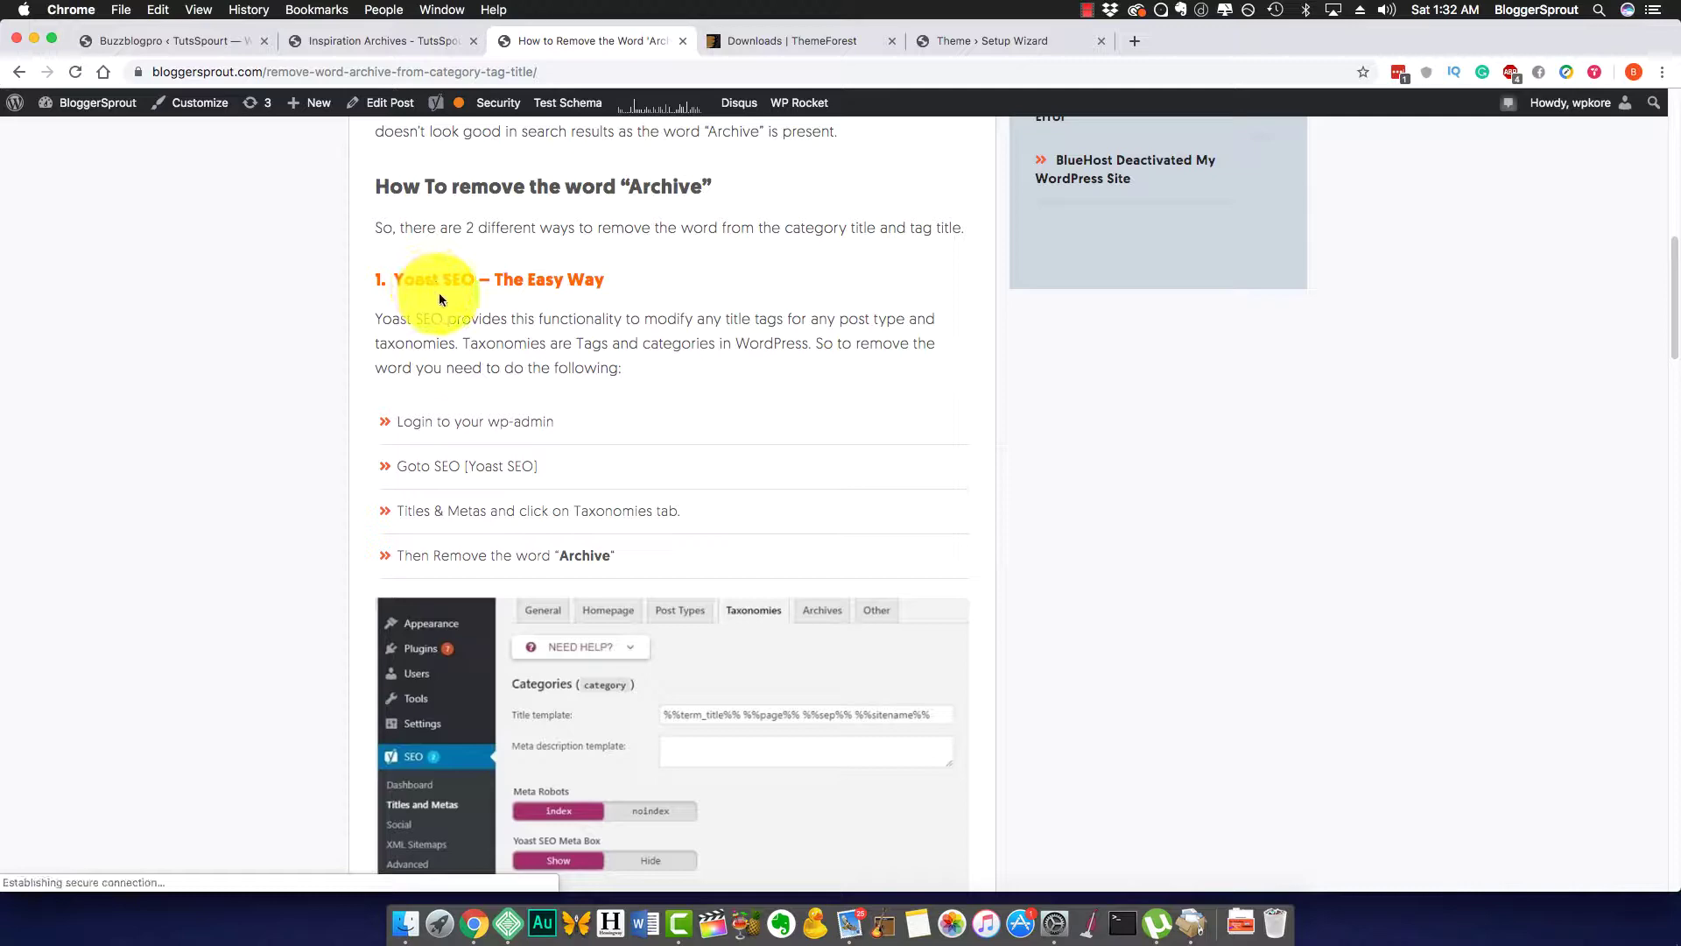
{"action": "left_click_drag", "start_coordinate": [1654, 281], "coordinate": [1669, 415]}
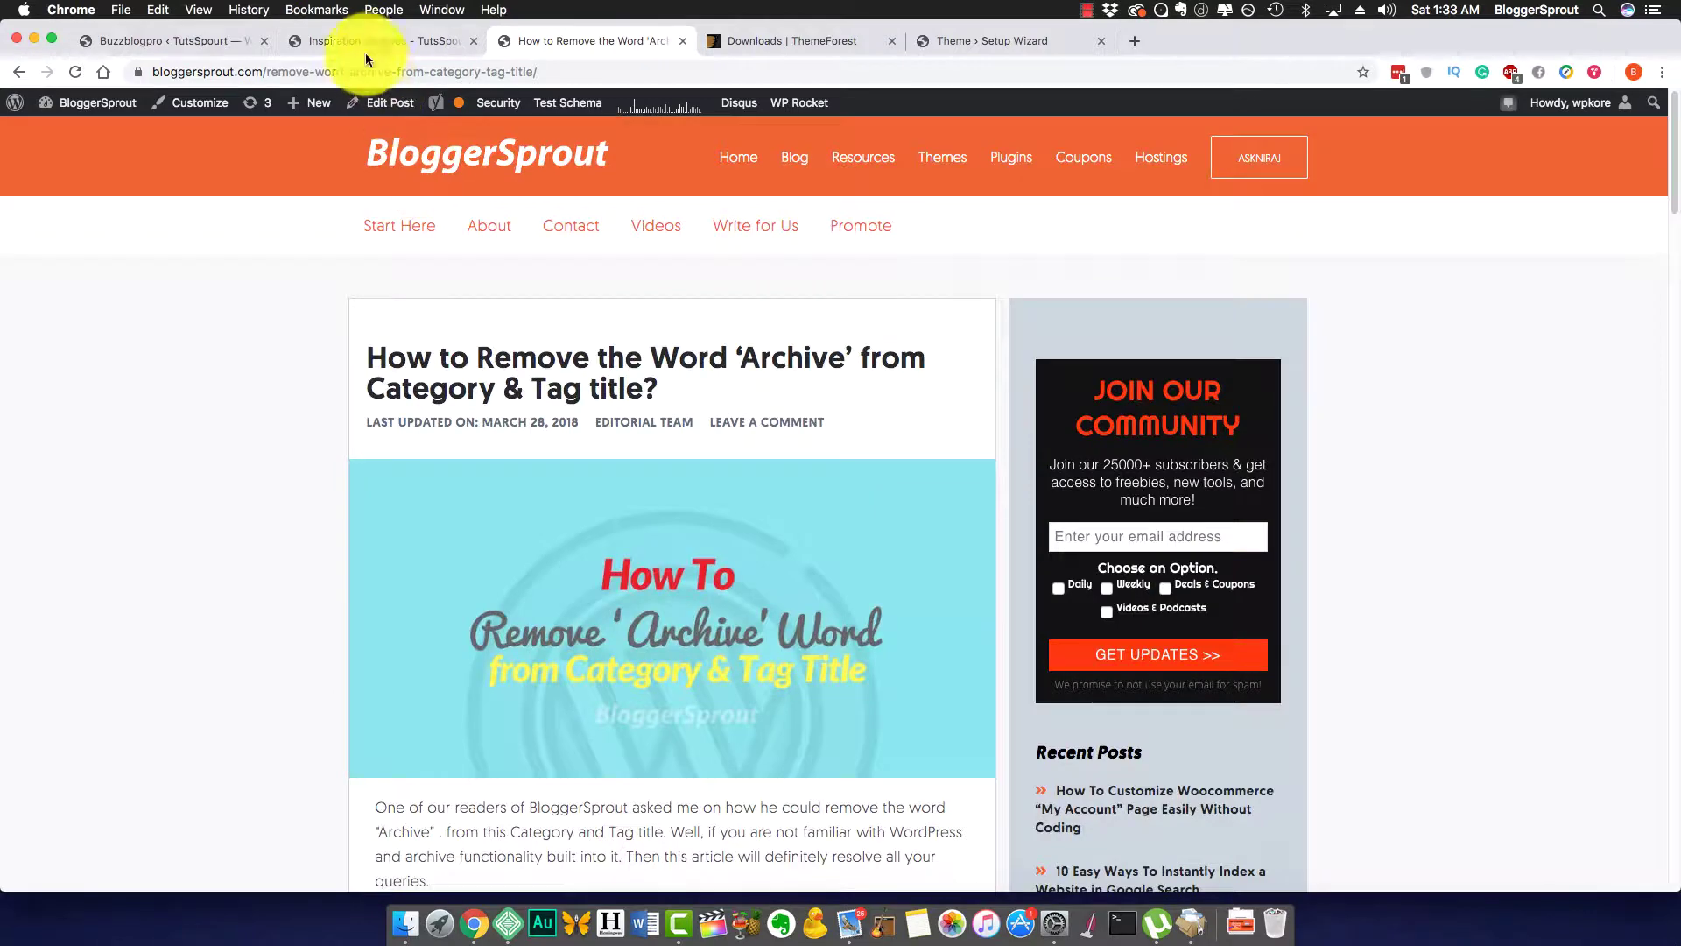
{"action": "left_click", "coordinate": [386, 41]}
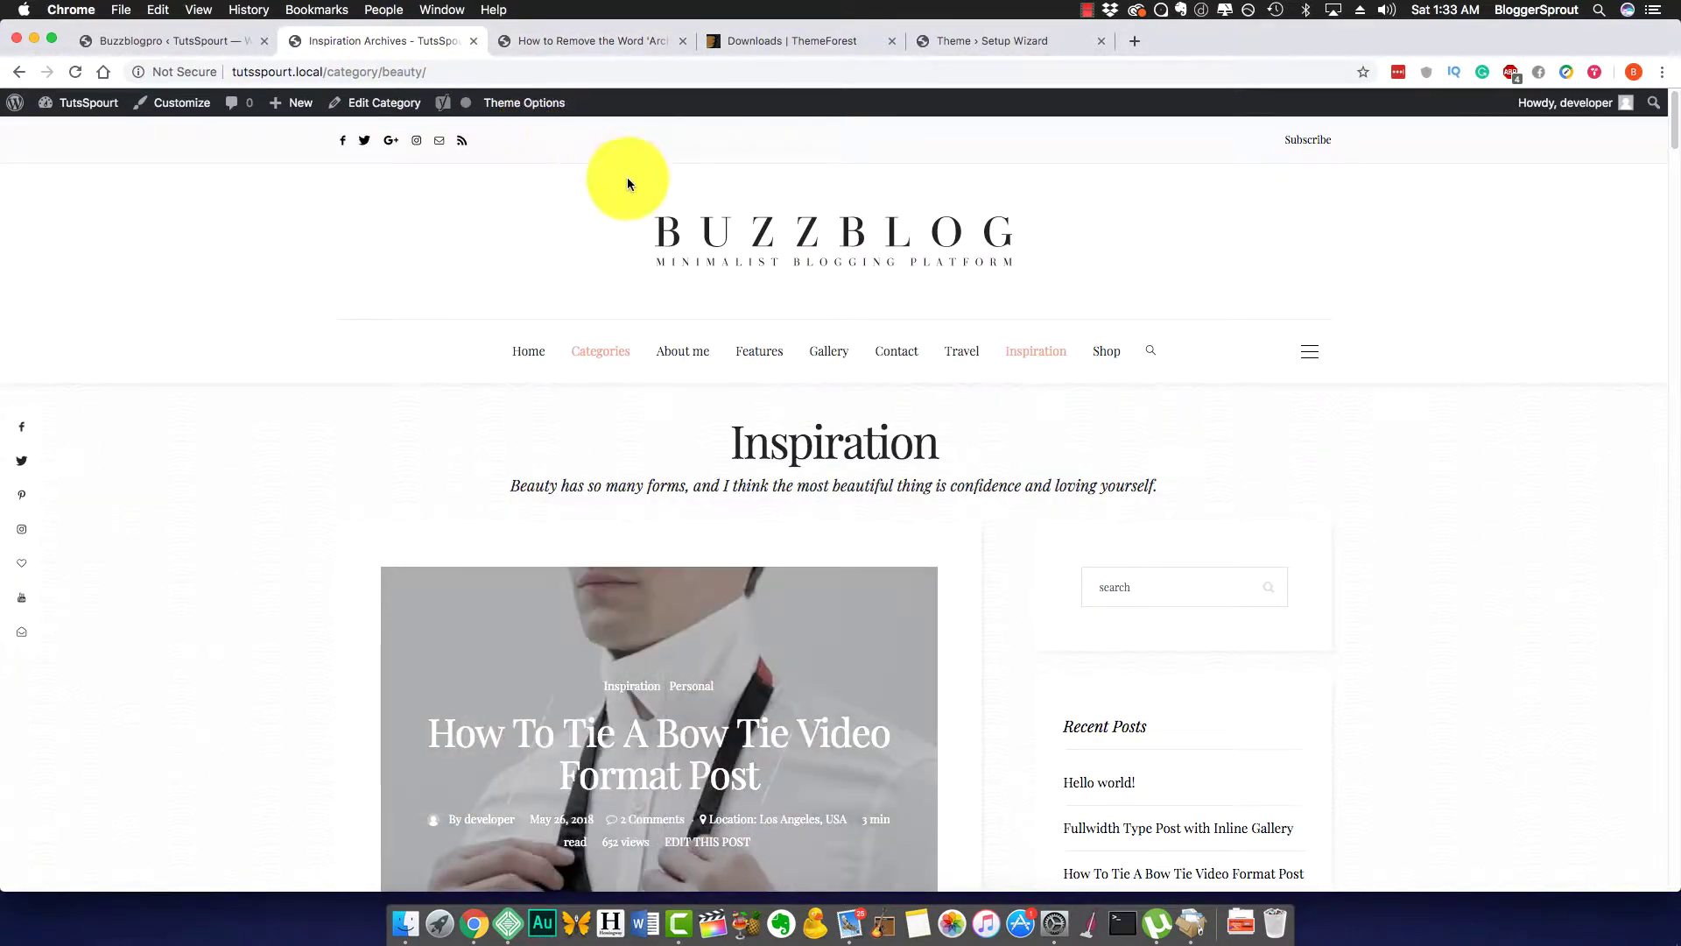
Go from Theme Options through Yoast's General, Features and Webmaster Tools pages to Search Appearance
{"action": "left_click", "coordinate": [181, 41]}
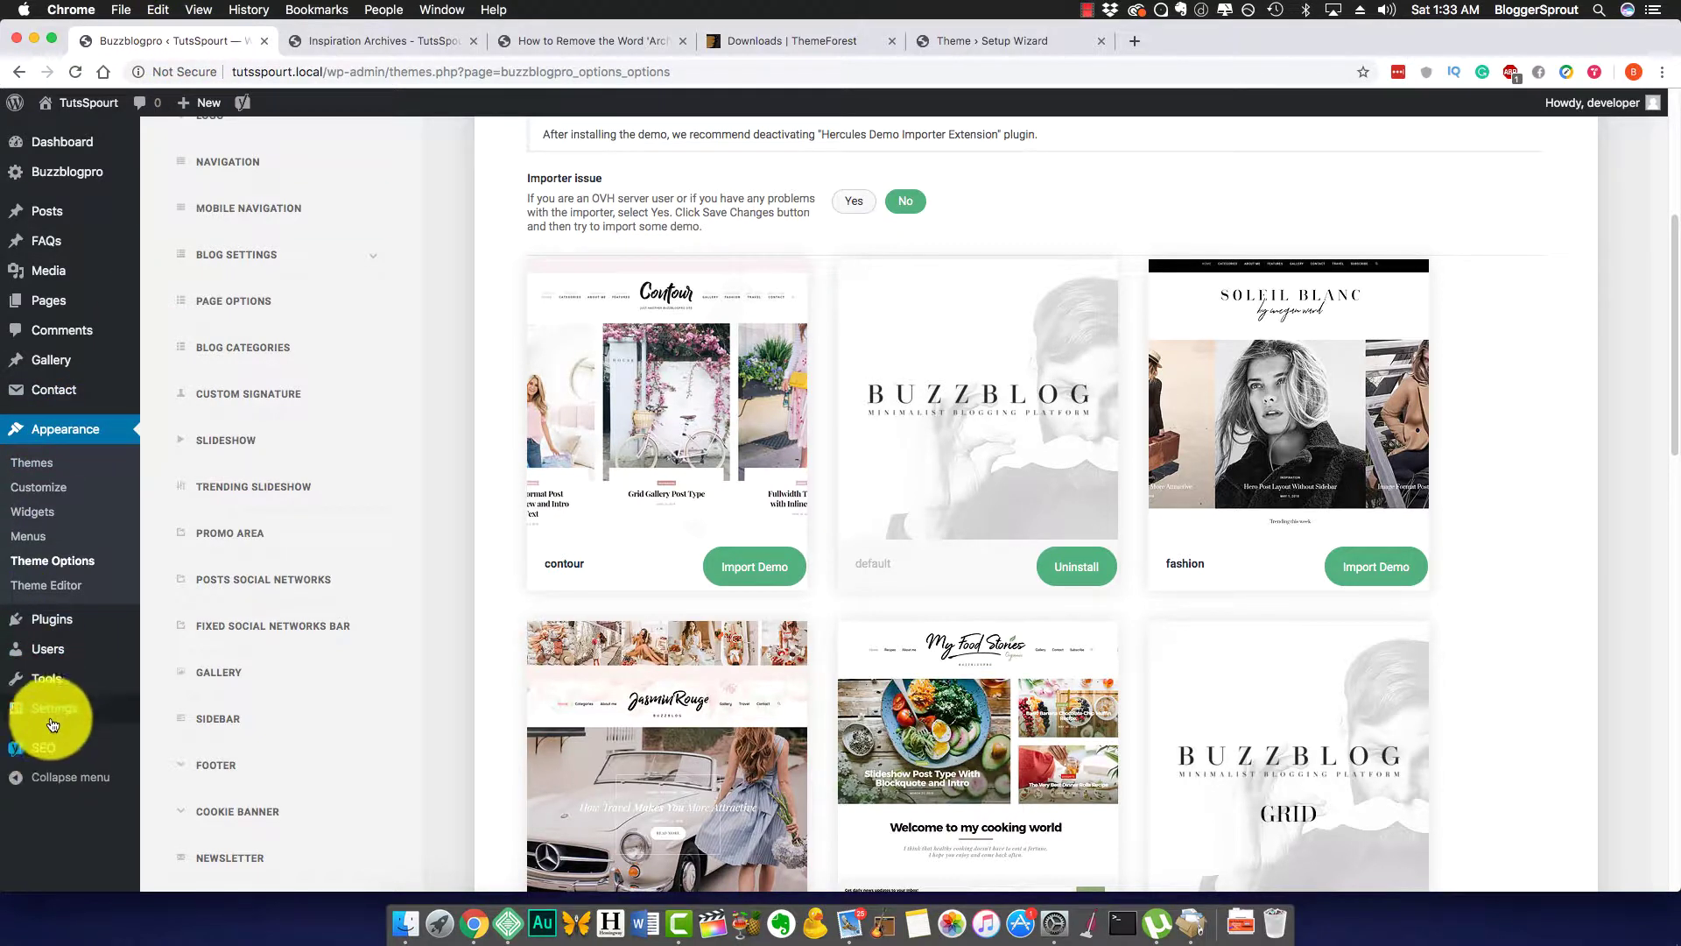
{"action": "mouse_move", "coordinate": [49, 750]}
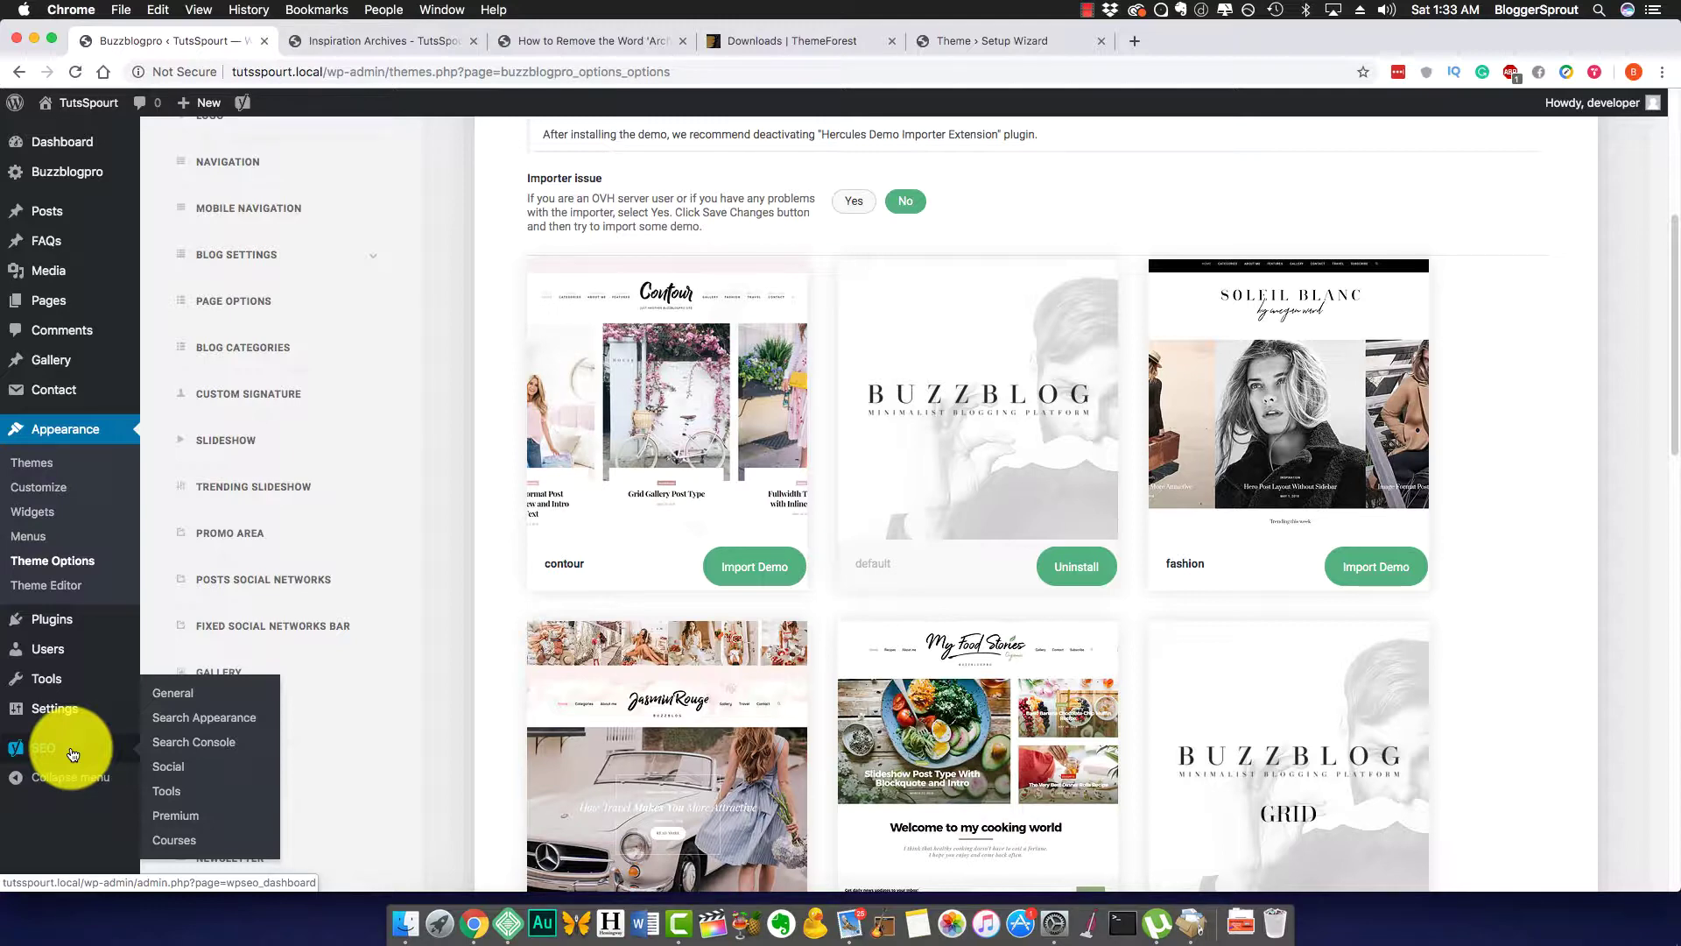
{"action": "left_click", "coordinate": [187, 694]}
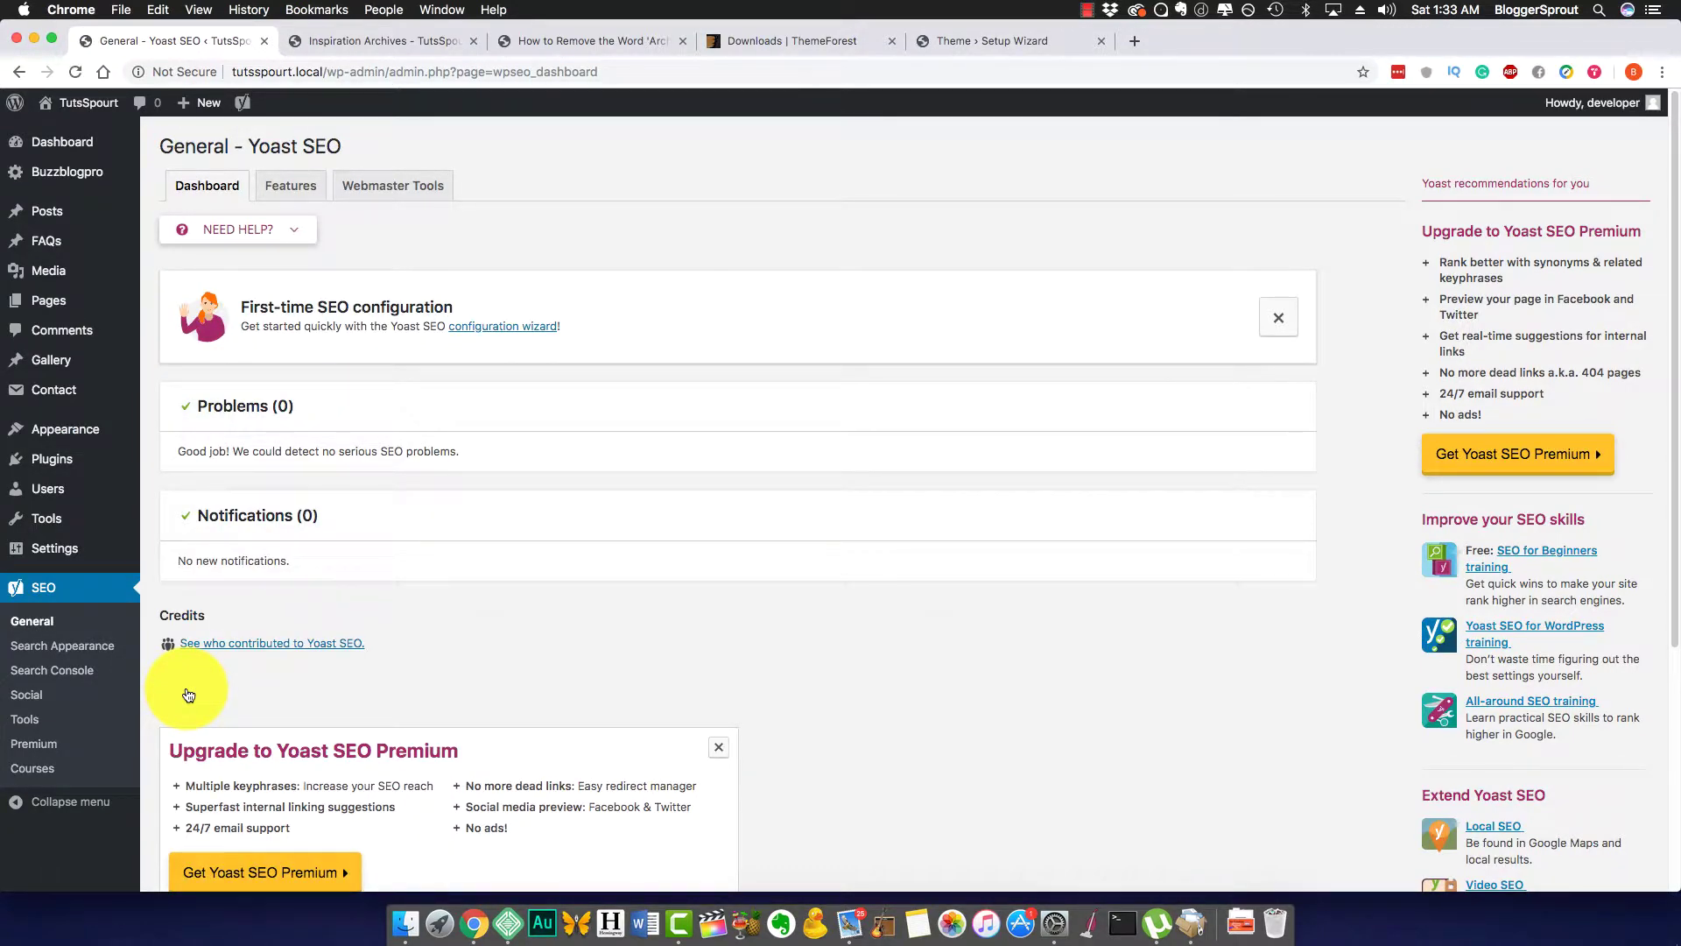
{"action": "left_click", "coordinate": [285, 185]}
{"action": "left_click", "coordinate": [384, 192]}
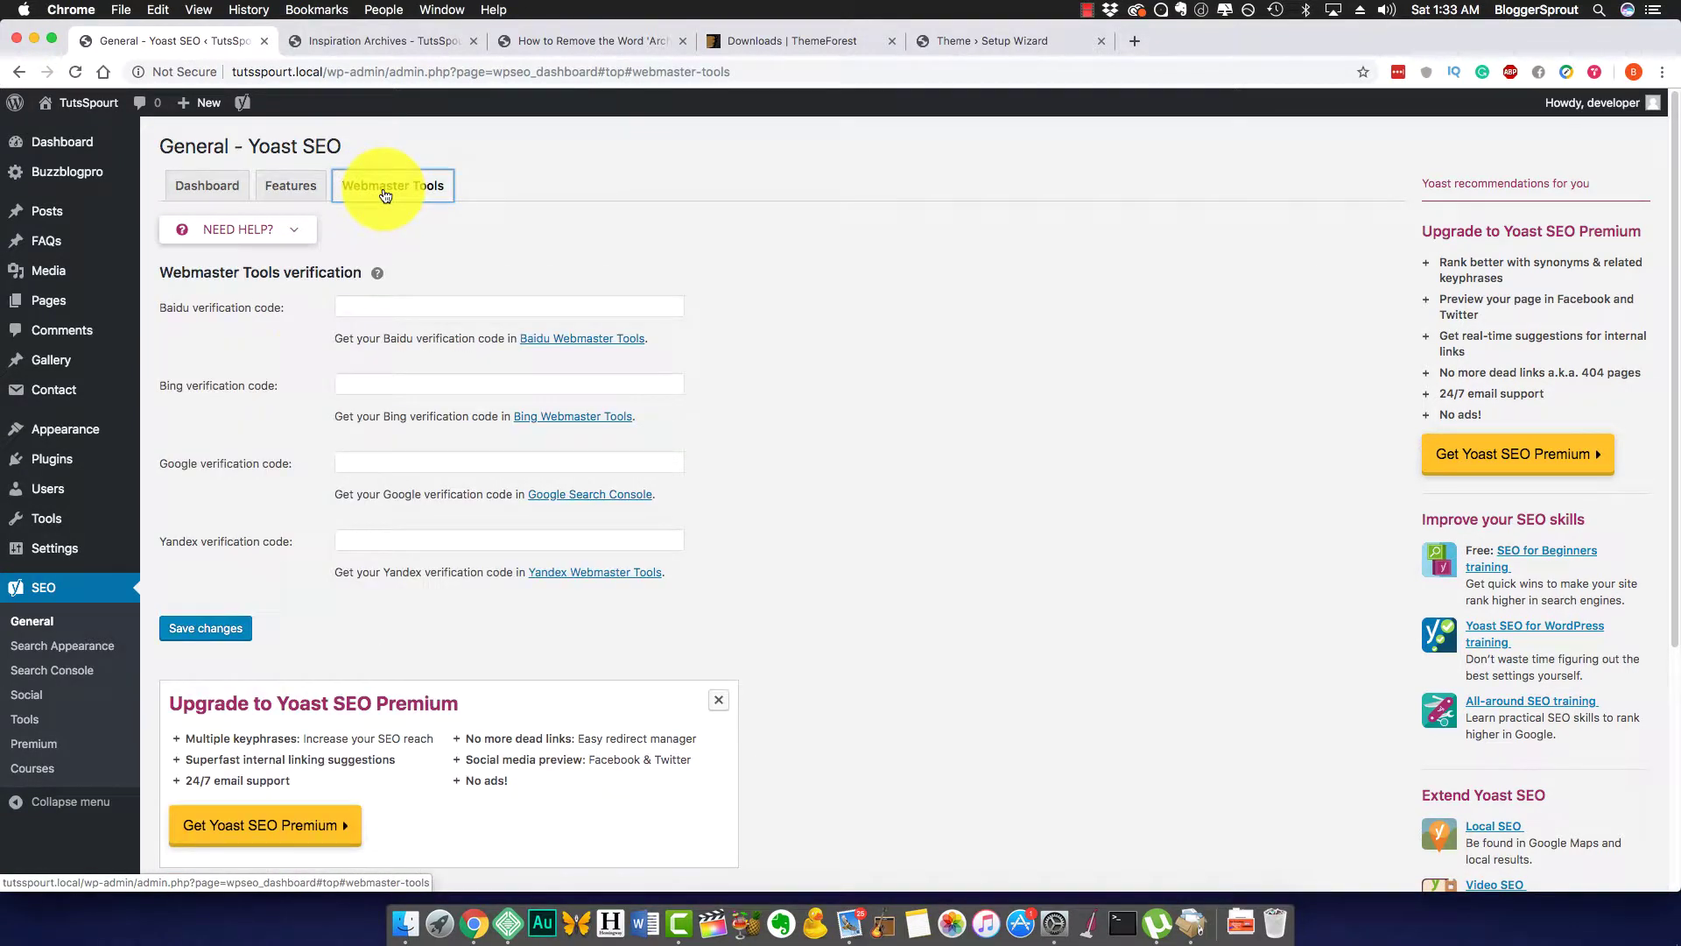
{"action": "left_click", "coordinate": [58, 648]}
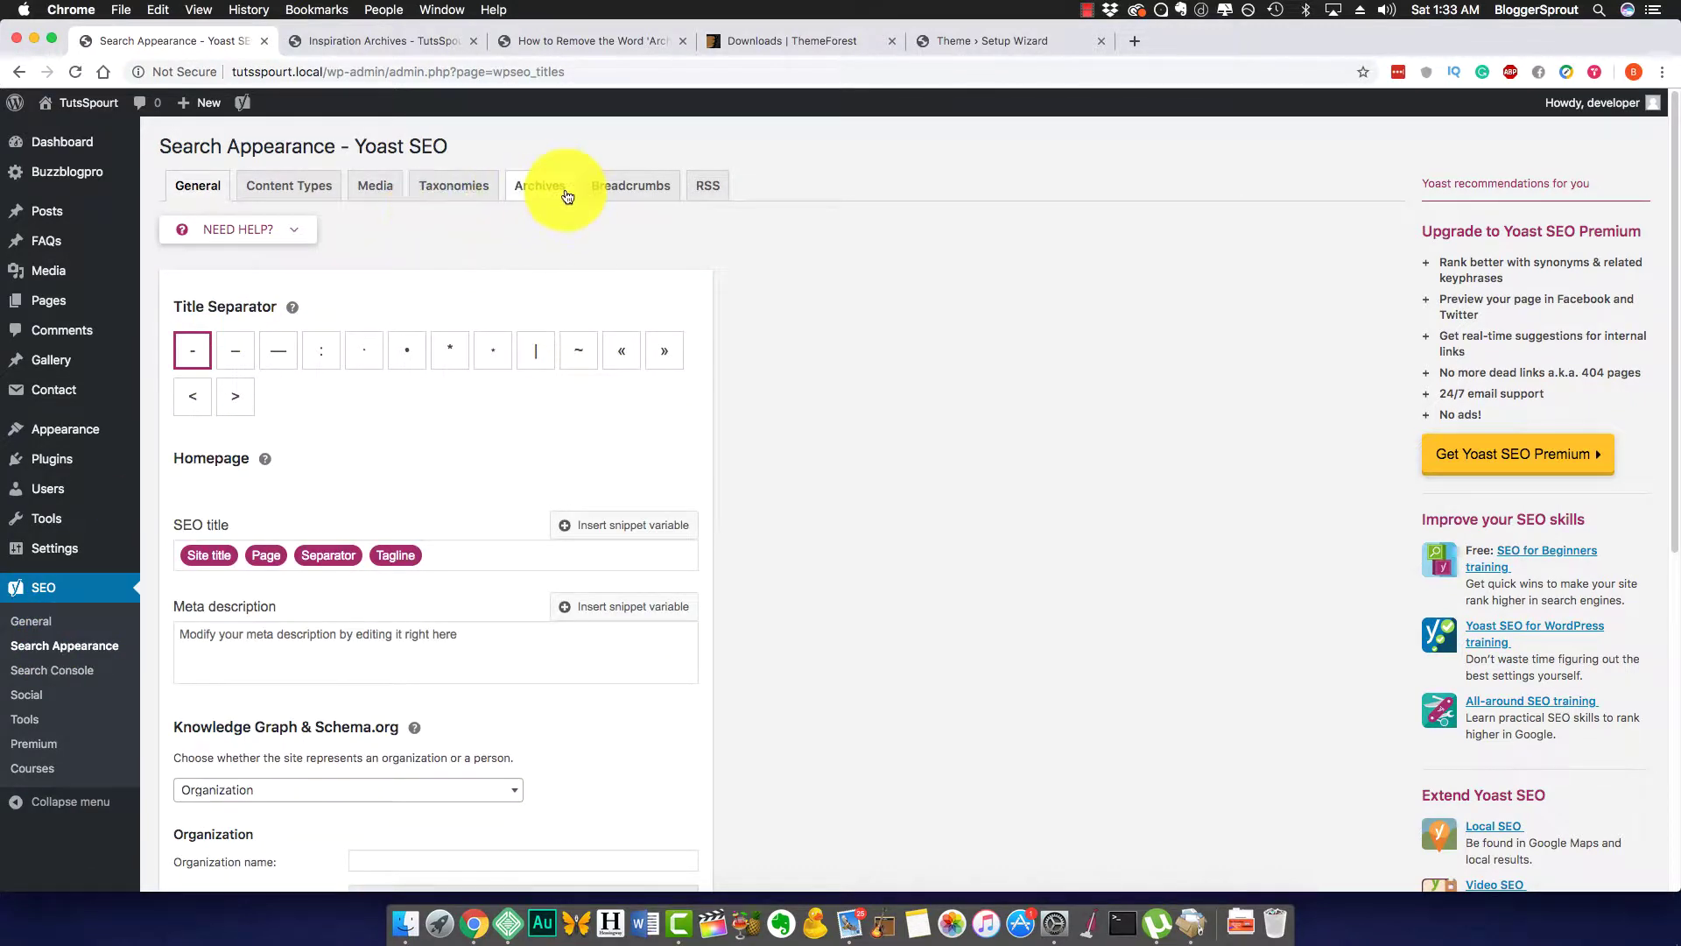
On the Archives tab, expand the Author archives, Date archives and Special Pages sections
{"action": "left_click", "coordinate": [560, 191]}
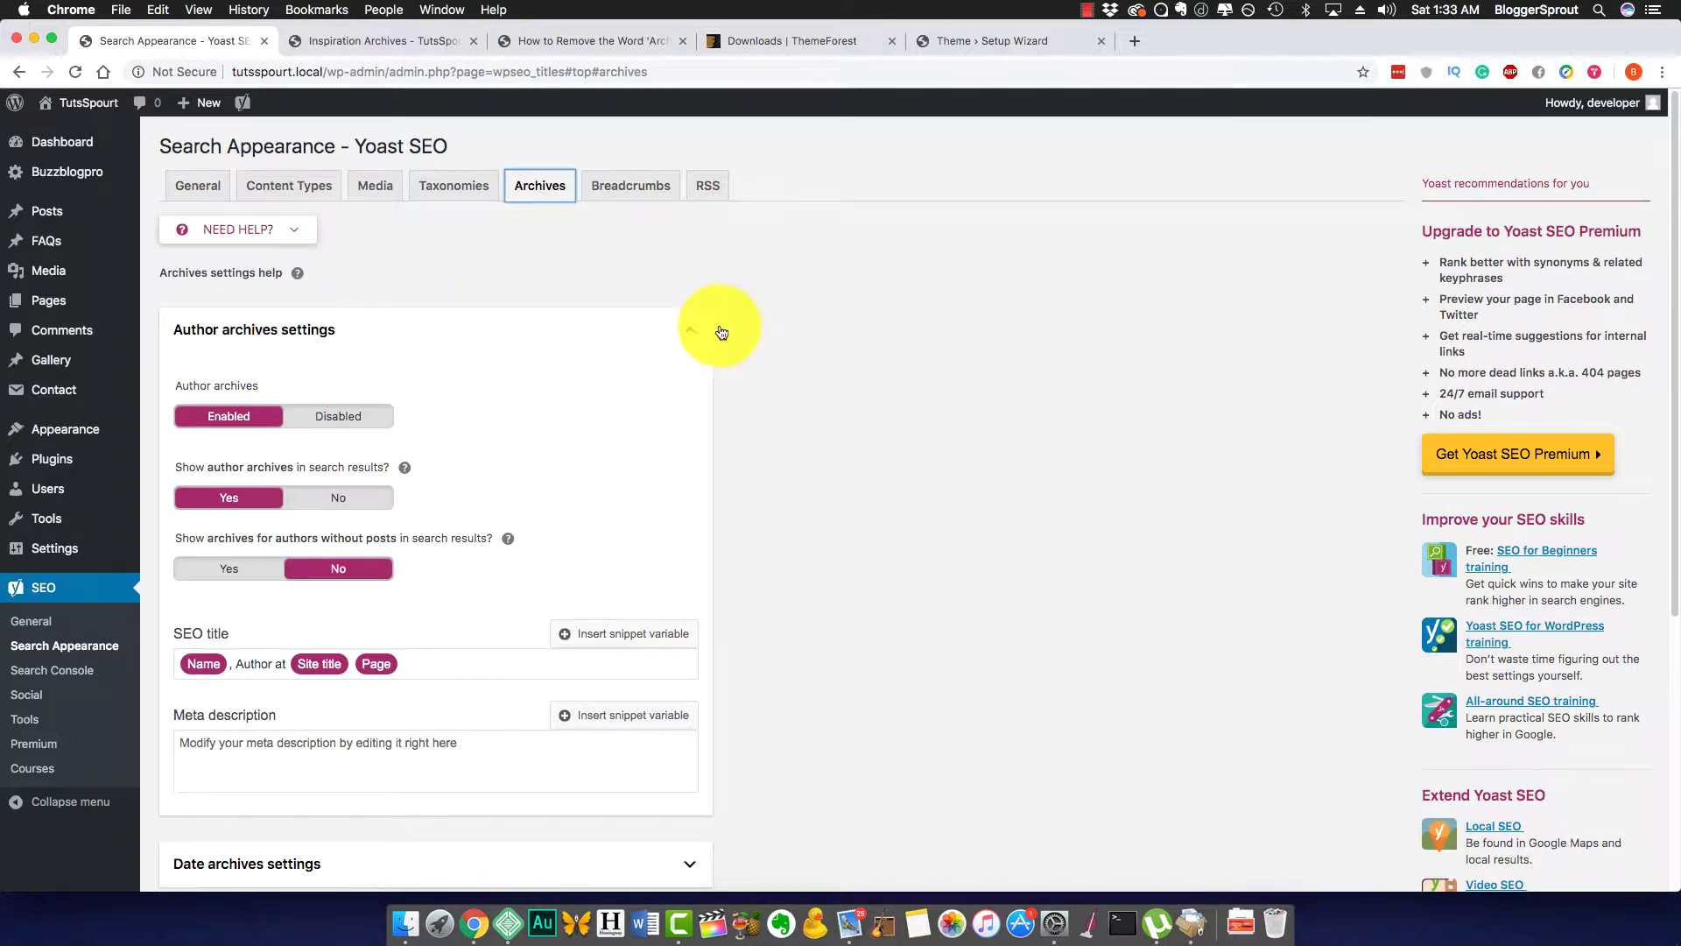
{"action": "left_click", "coordinate": [688, 330]}
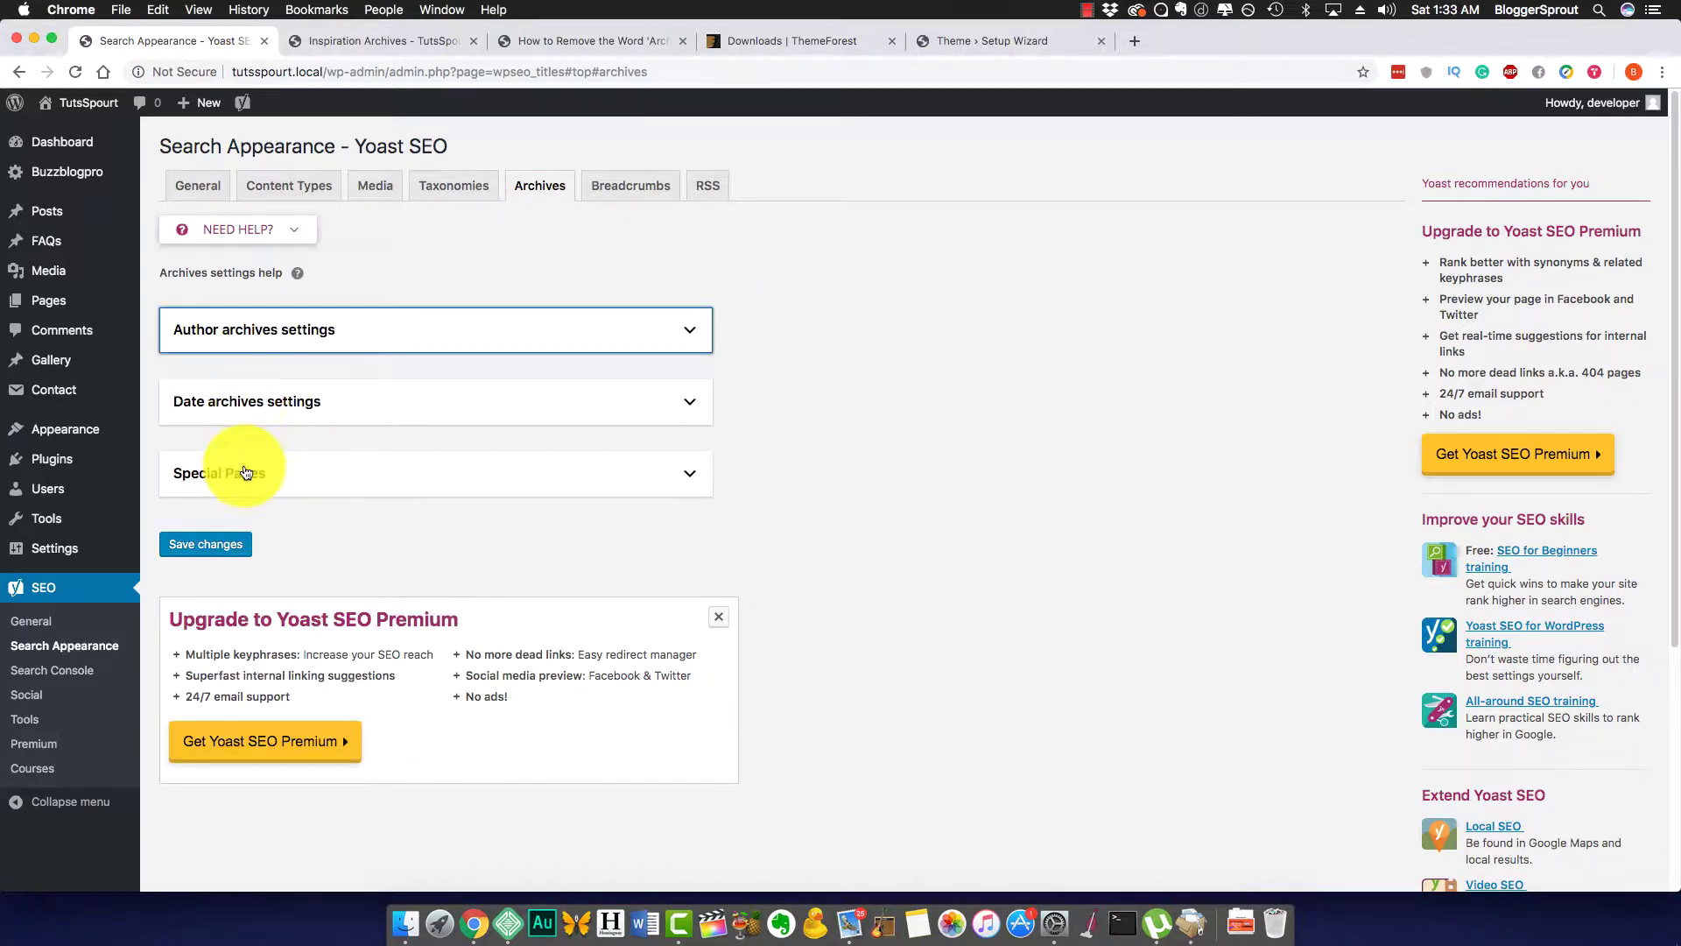
{"action": "left_click", "coordinate": [330, 410]}
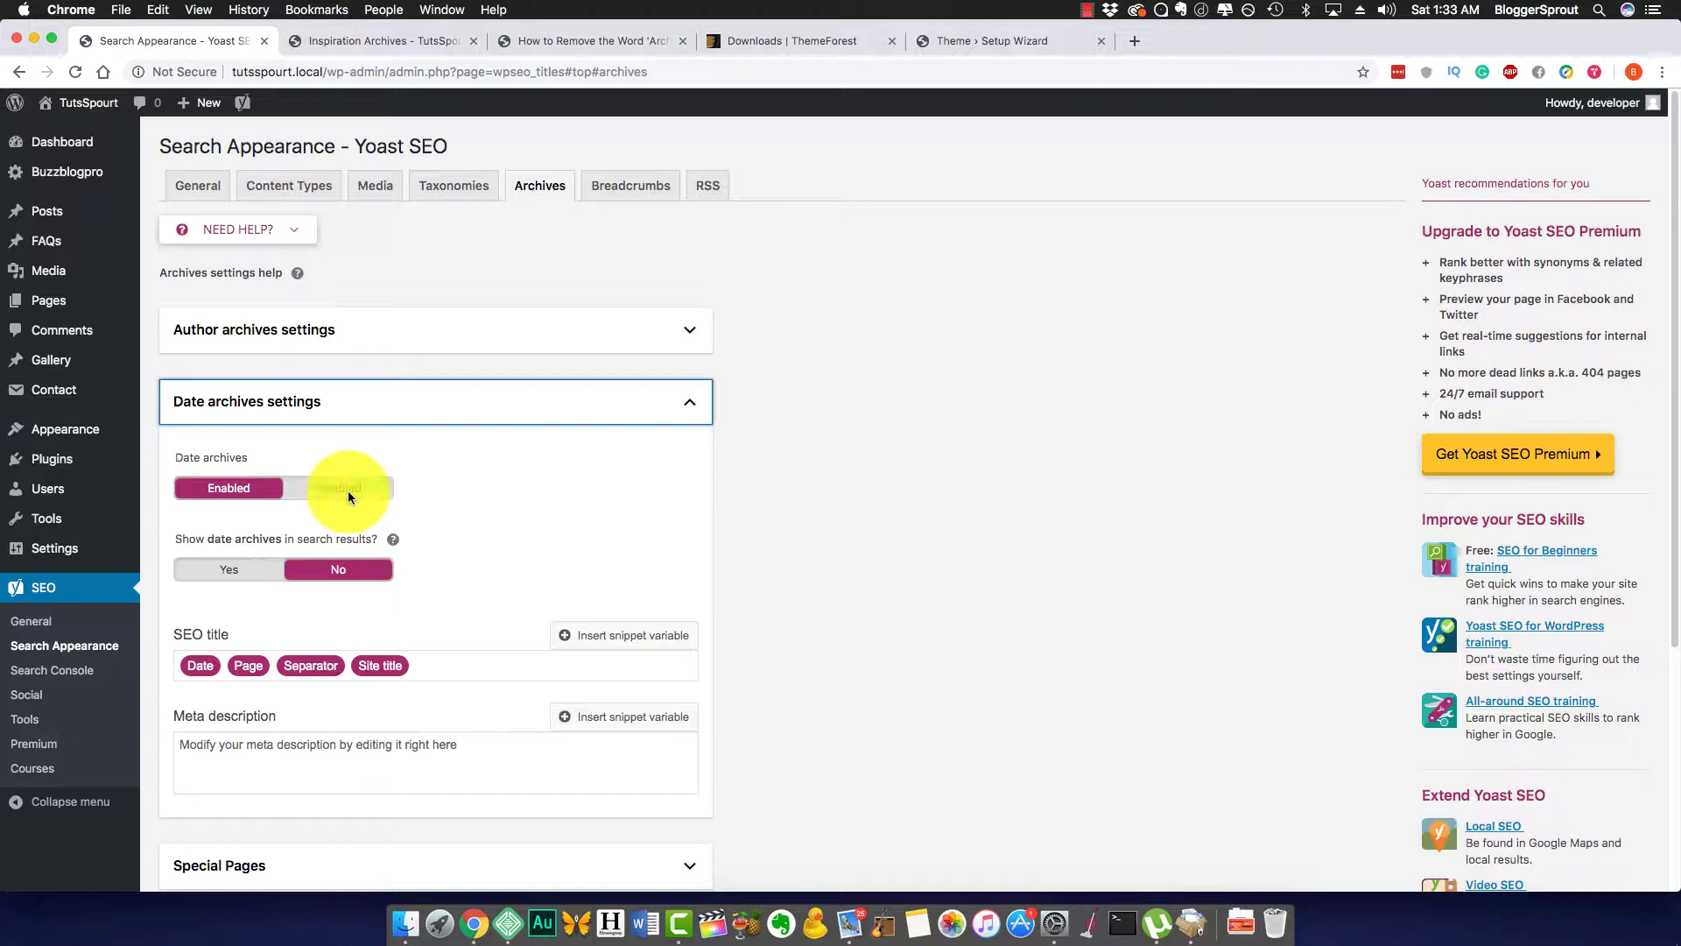
{"action": "left_click", "coordinate": [346, 329]}
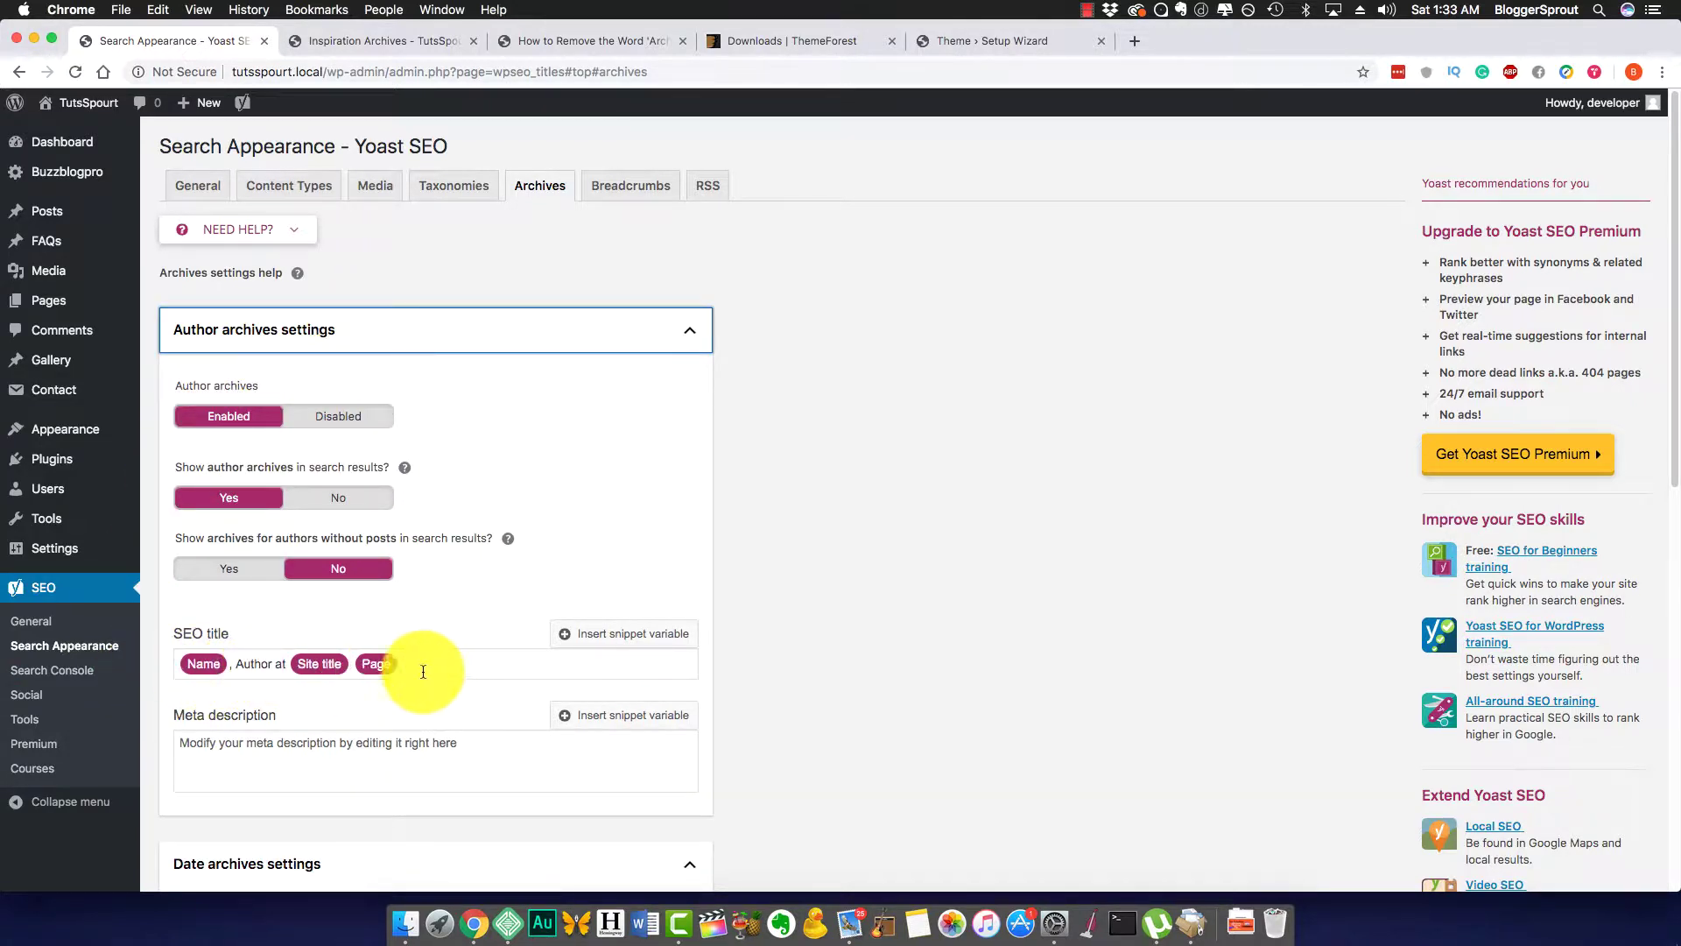
{"action": "scroll", "coordinate": [1482, 544], "scroll_direction": "down", "scroll_amount": 6}
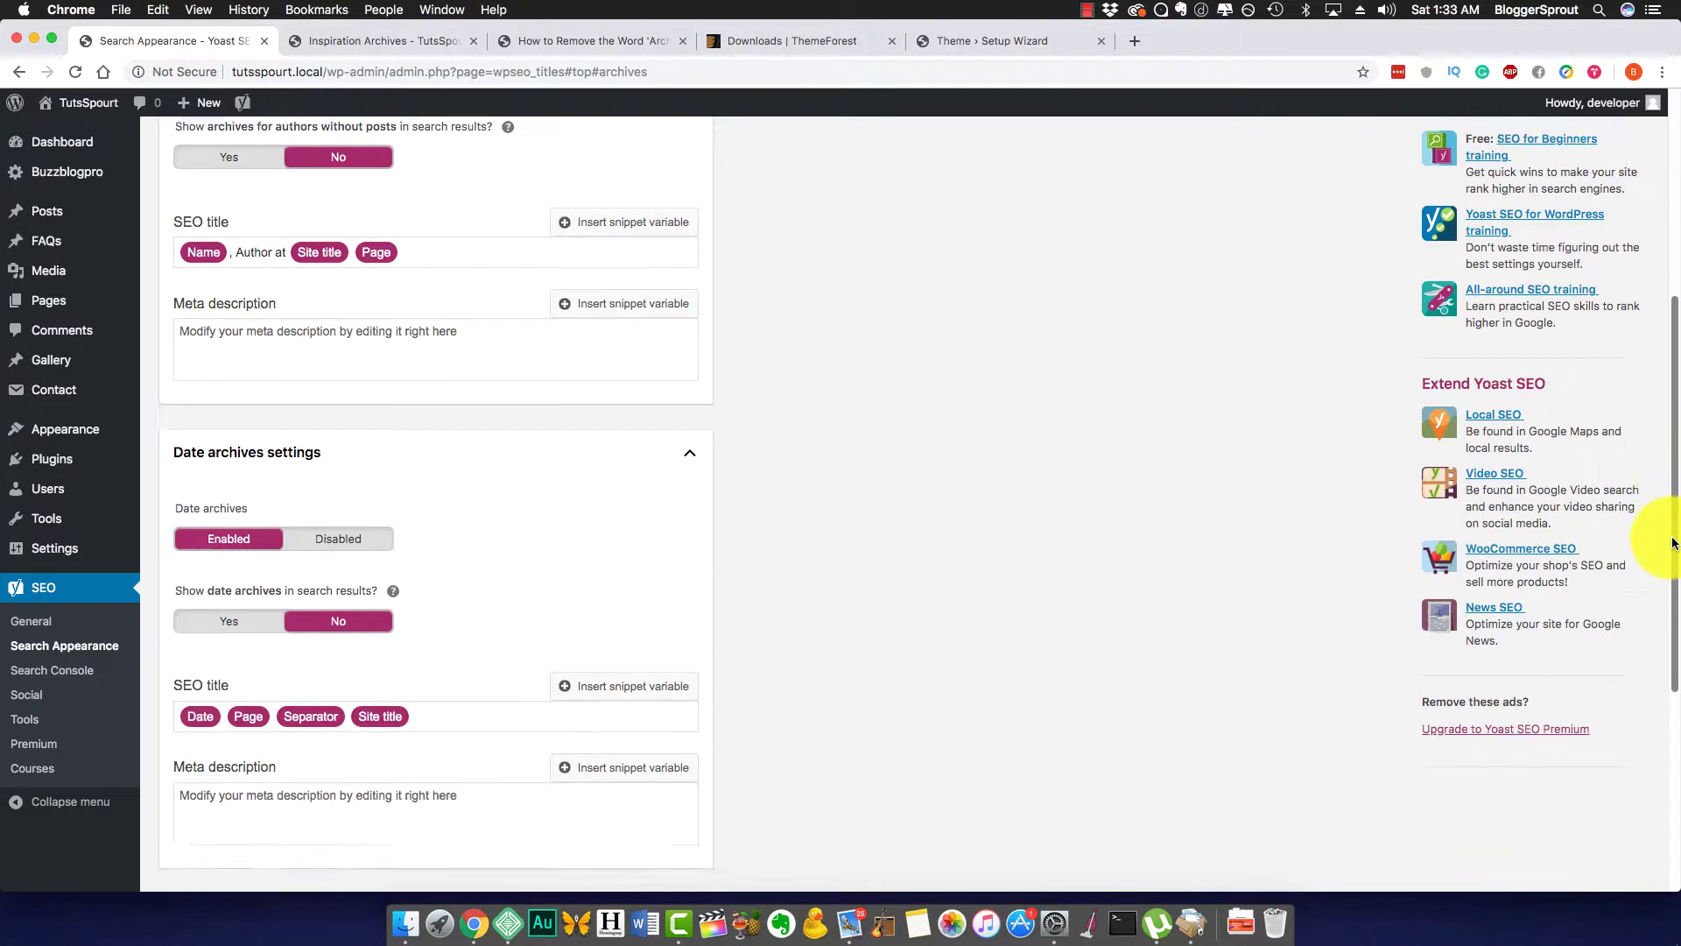
{"action": "left_click", "coordinate": [363, 764]}
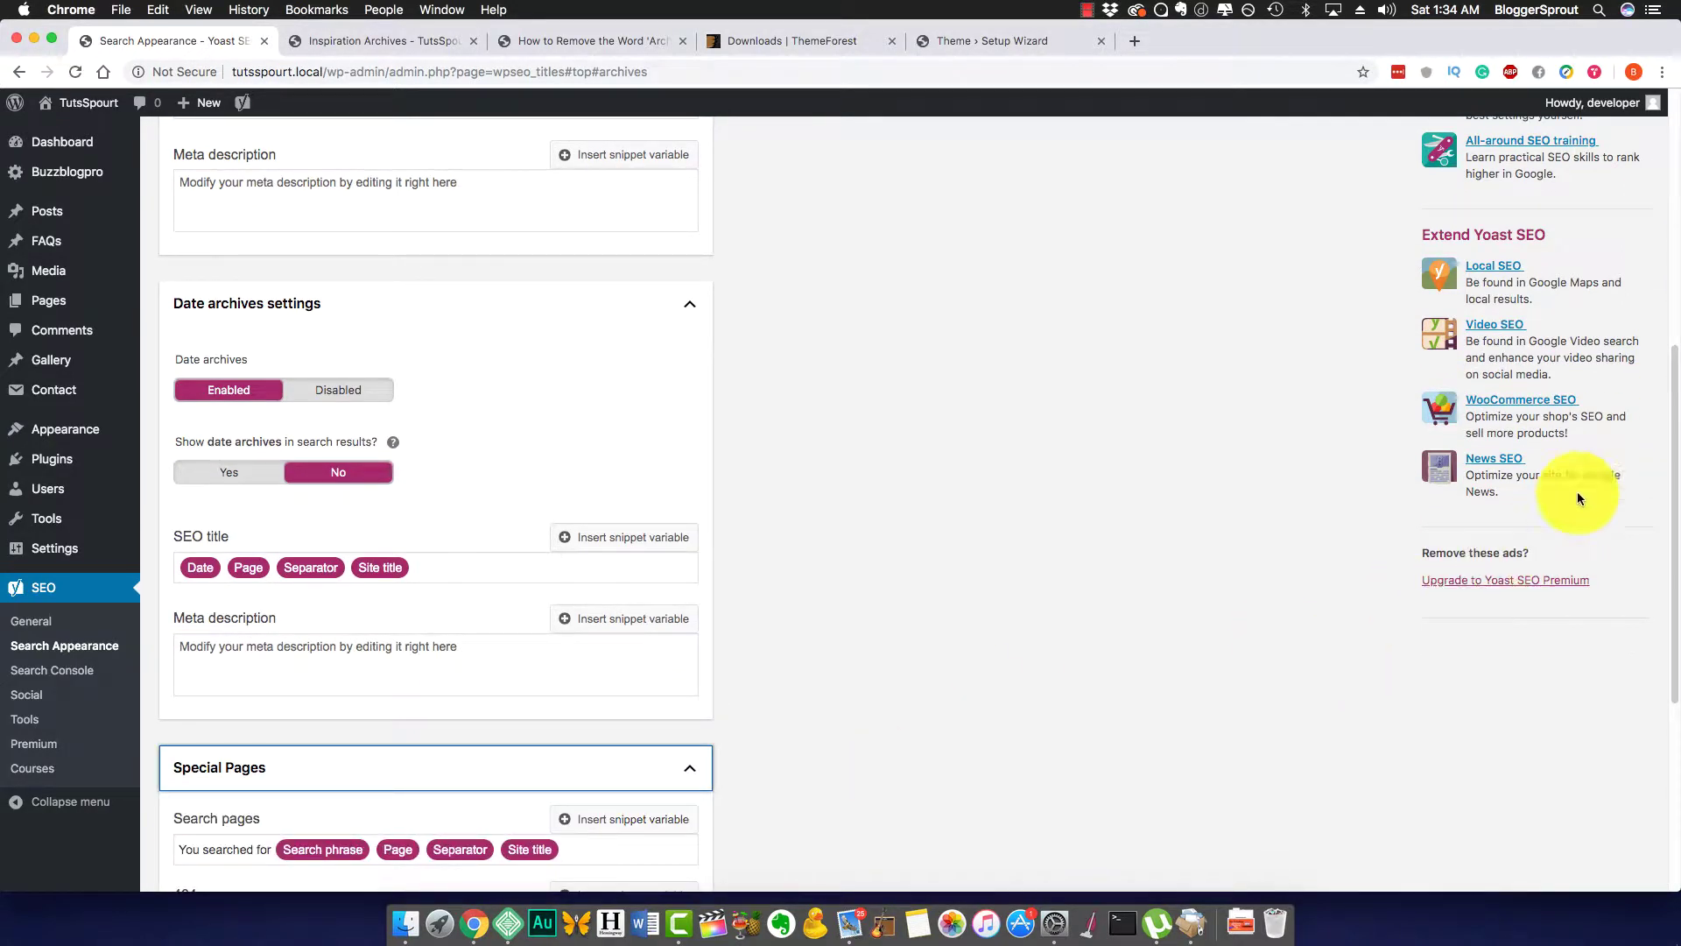
{"action": "left_click_drag", "start_coordinate": [1673, 405], "coordinate": [1672, 570]}
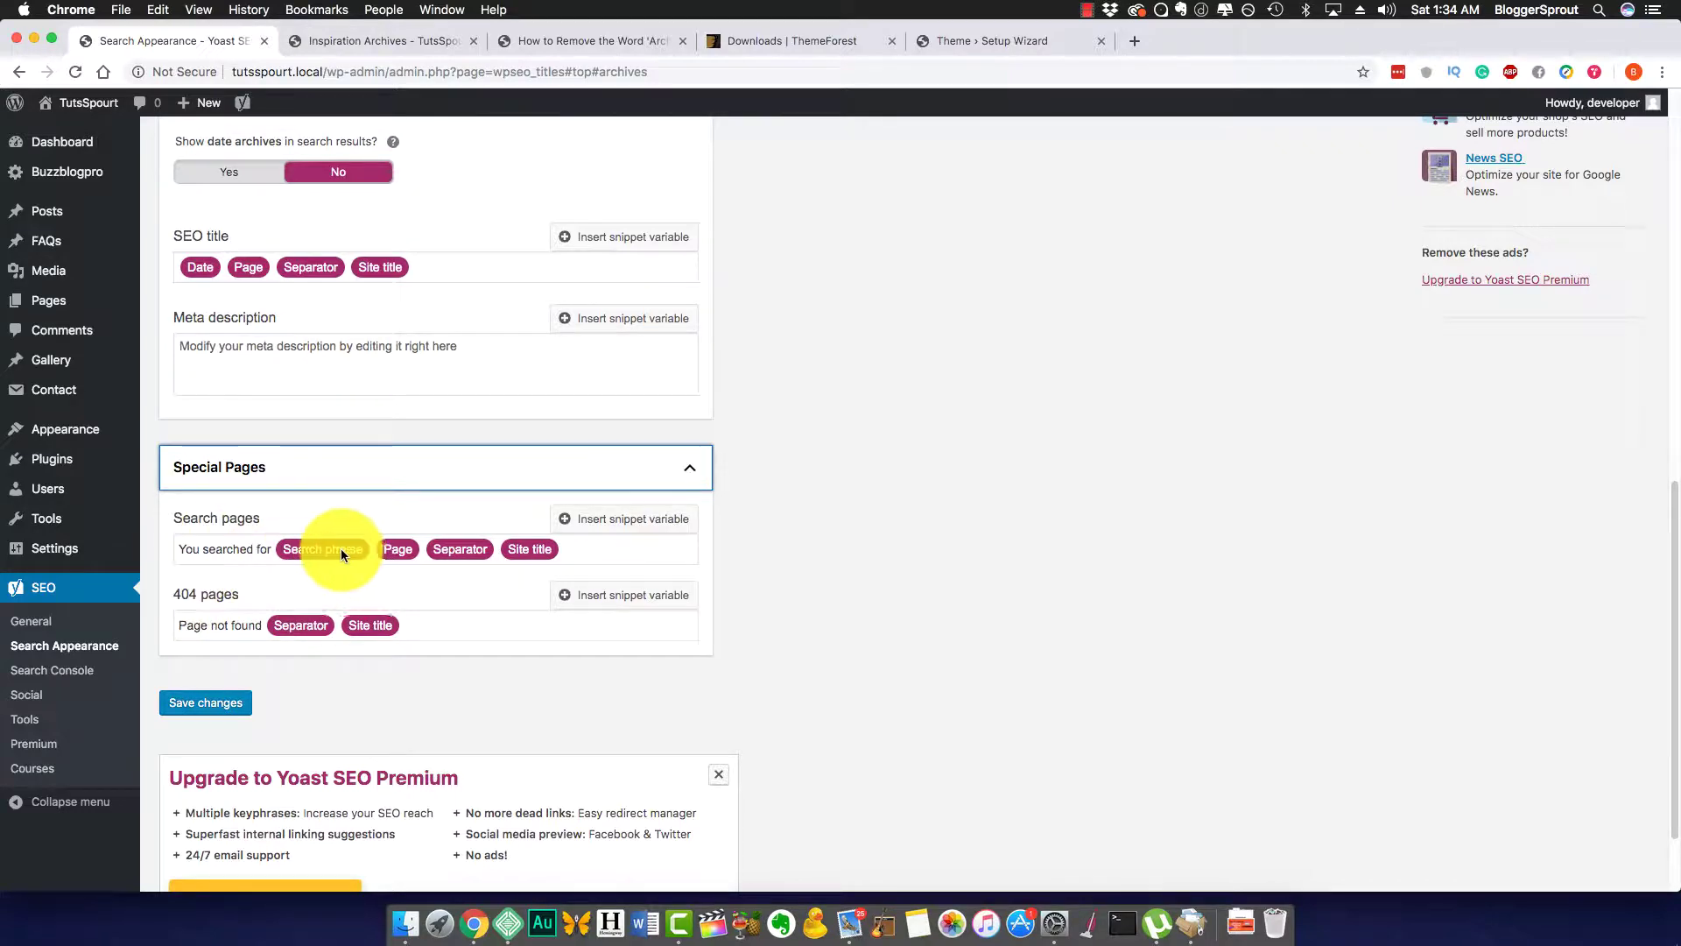
{"action": "left_click_drag", "start_coordinate": [1670, 507], "coordinate": [1674, 50]}
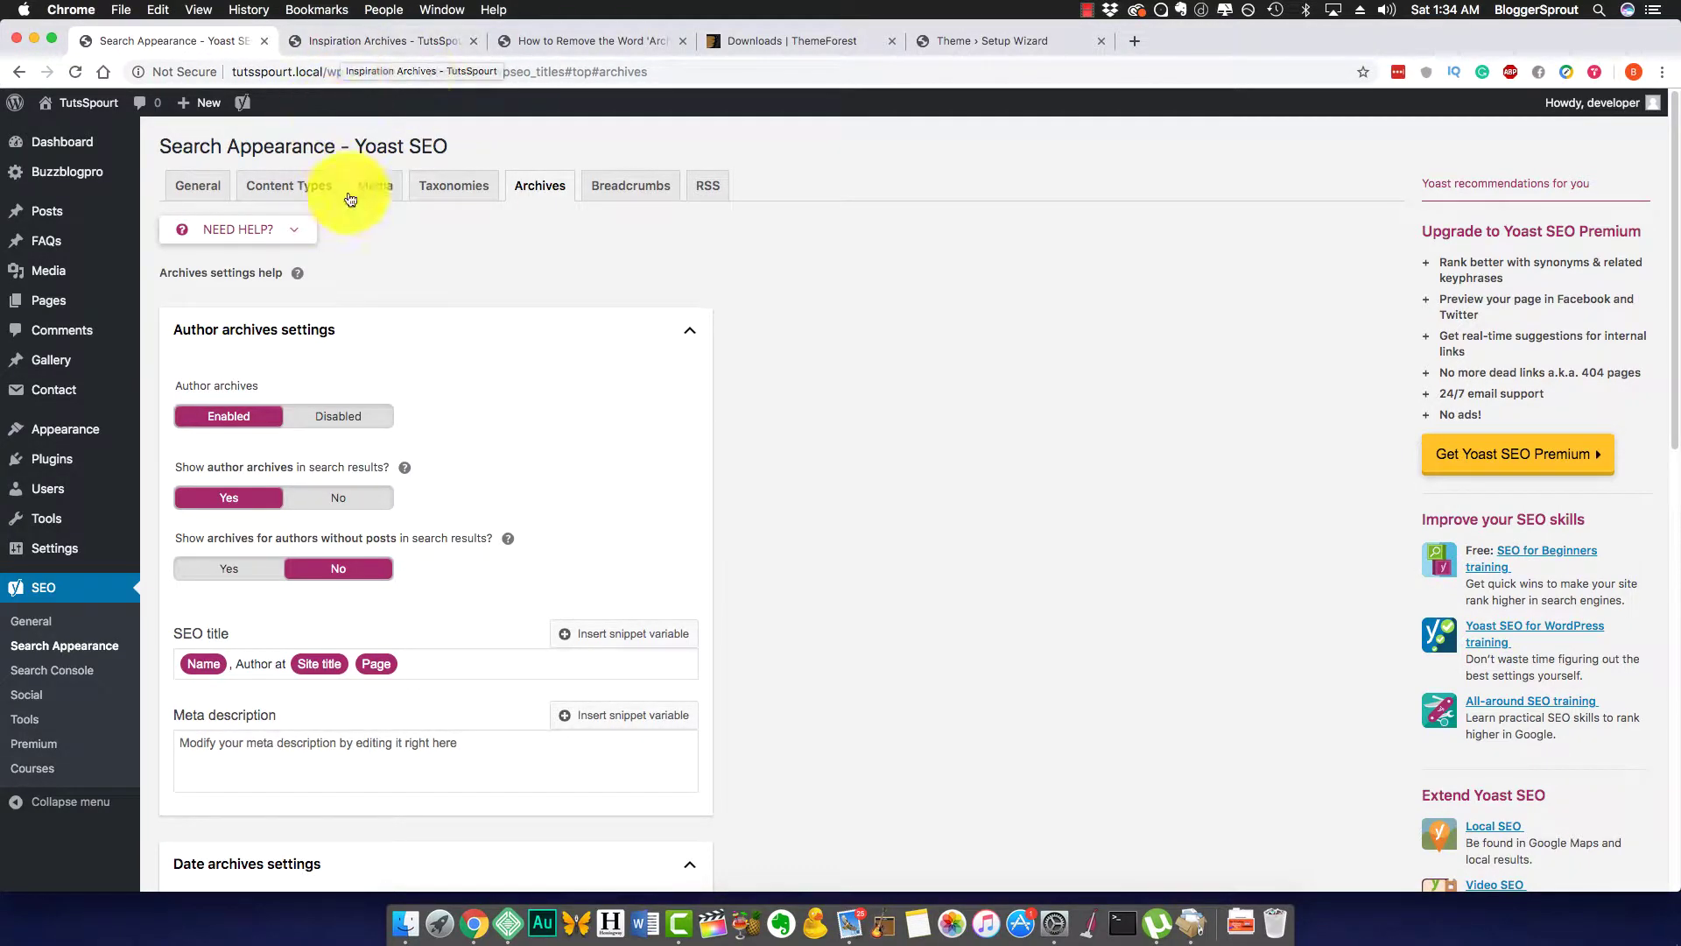
Compare the Inspiration category page's address and title with Yoast's Taxonomies category settings
{"action": "left_click", "coordinate": [378, 46]}
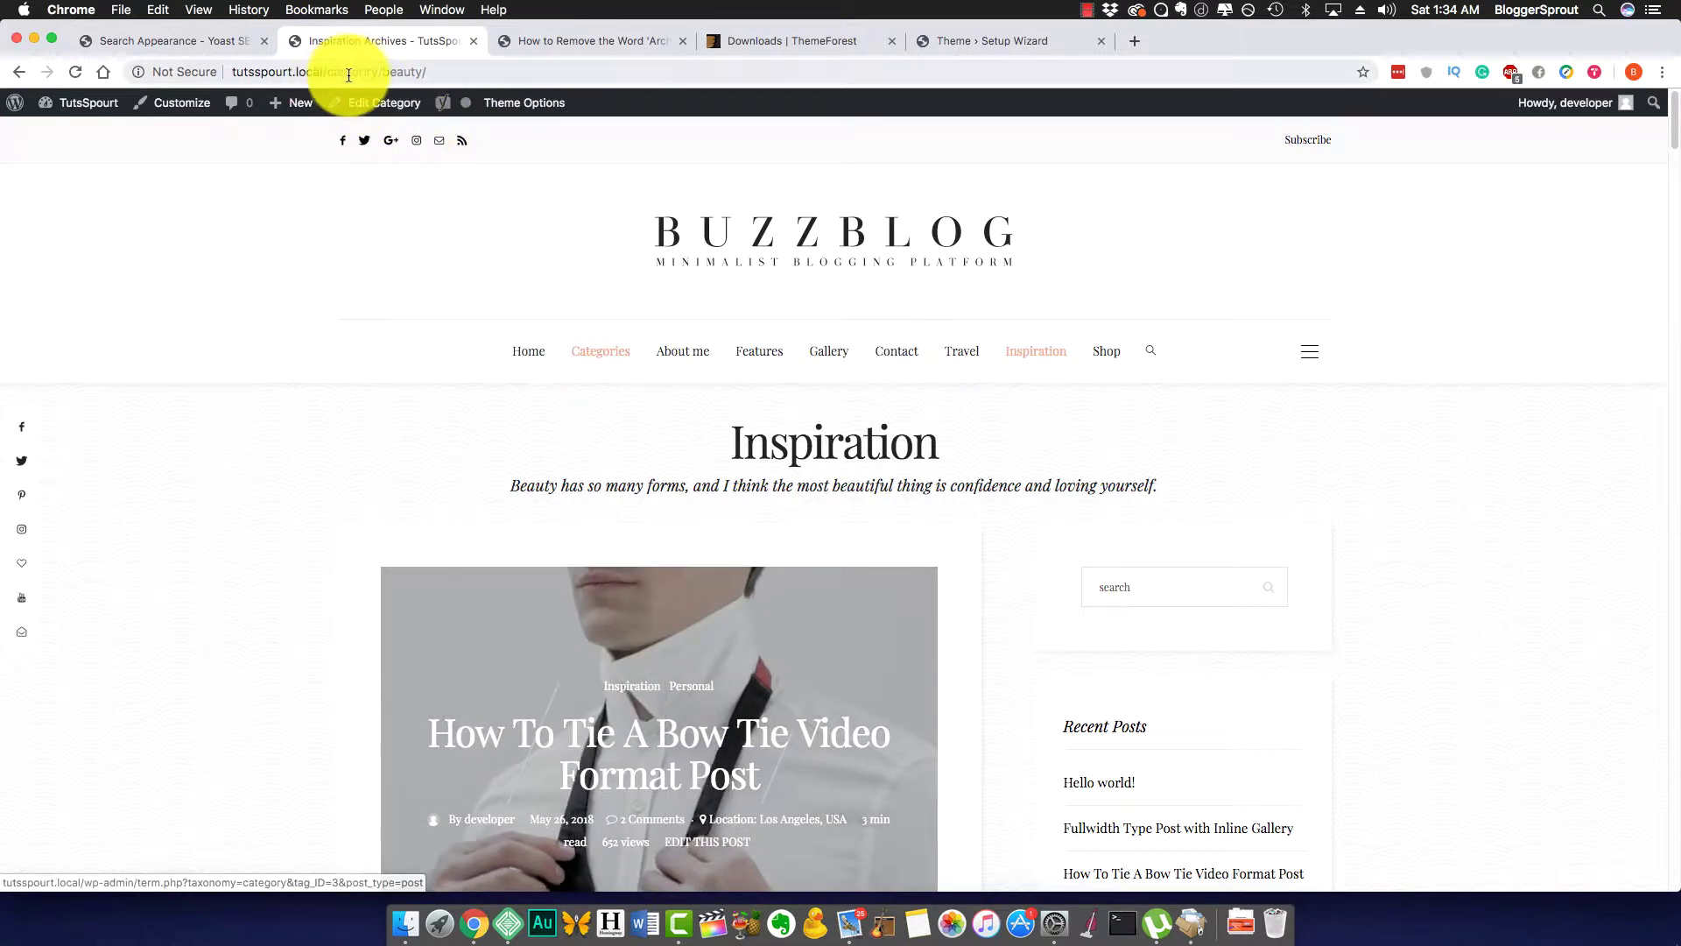
{"action": "left_click_drag", "start_coordinate": [329, 73], "coordinate": [401, 80]}
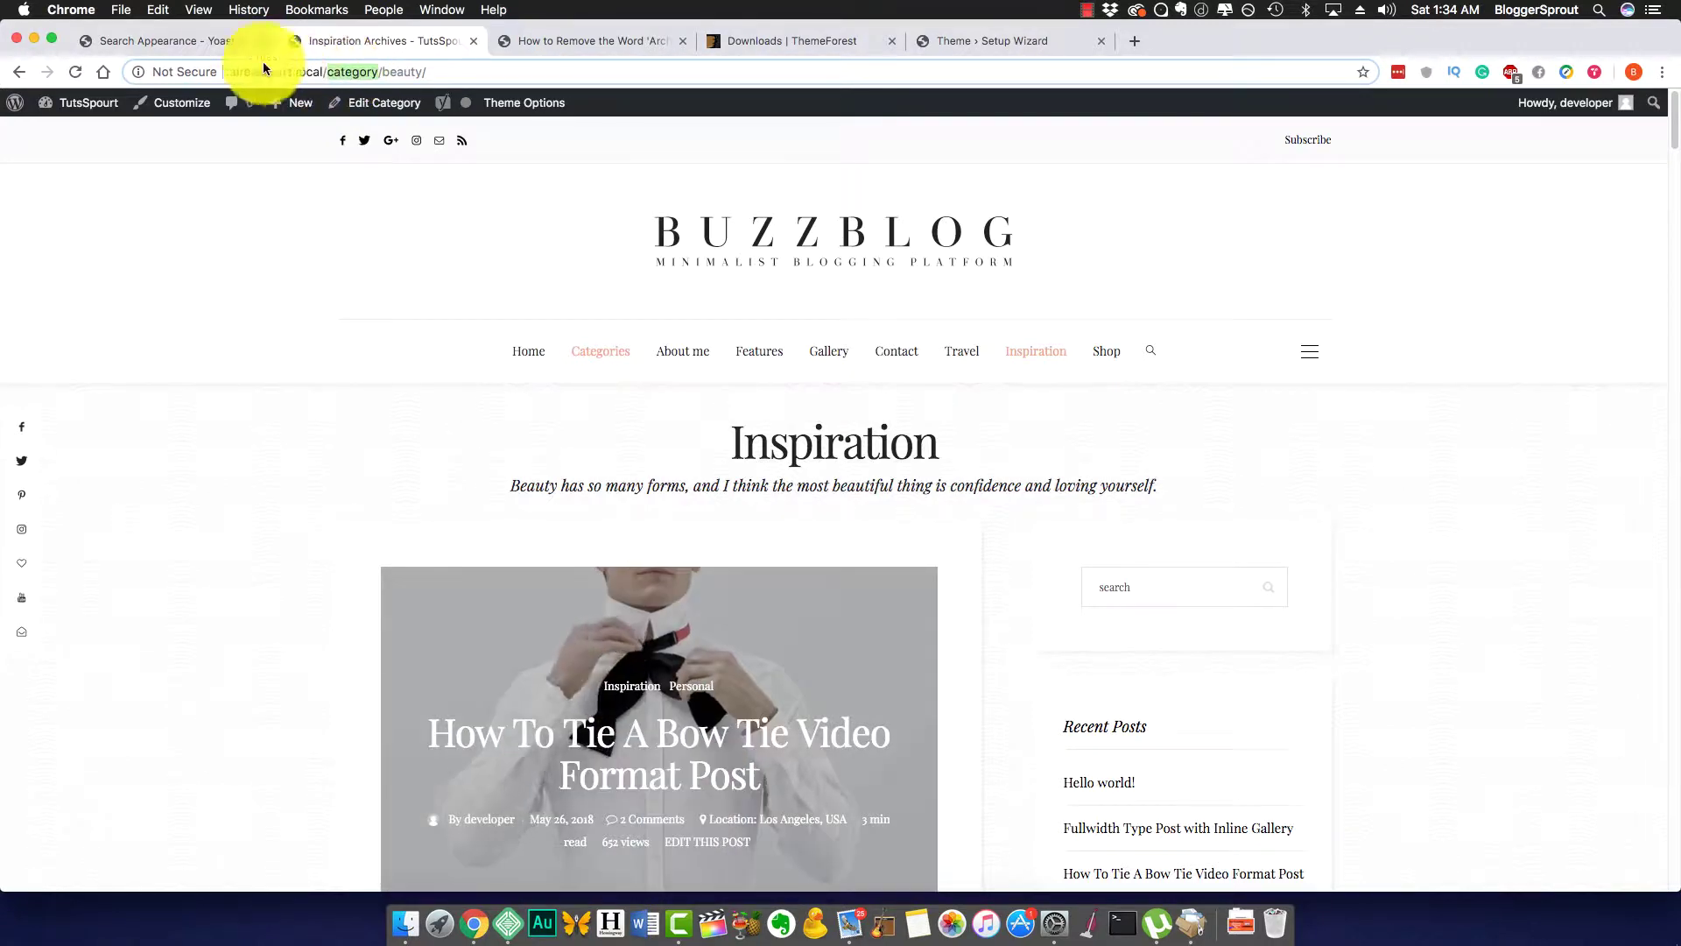
{"action": "left_click", "coordinate": [214, 44]}
{"action": "left_click", "coordinate": [457, 192]}
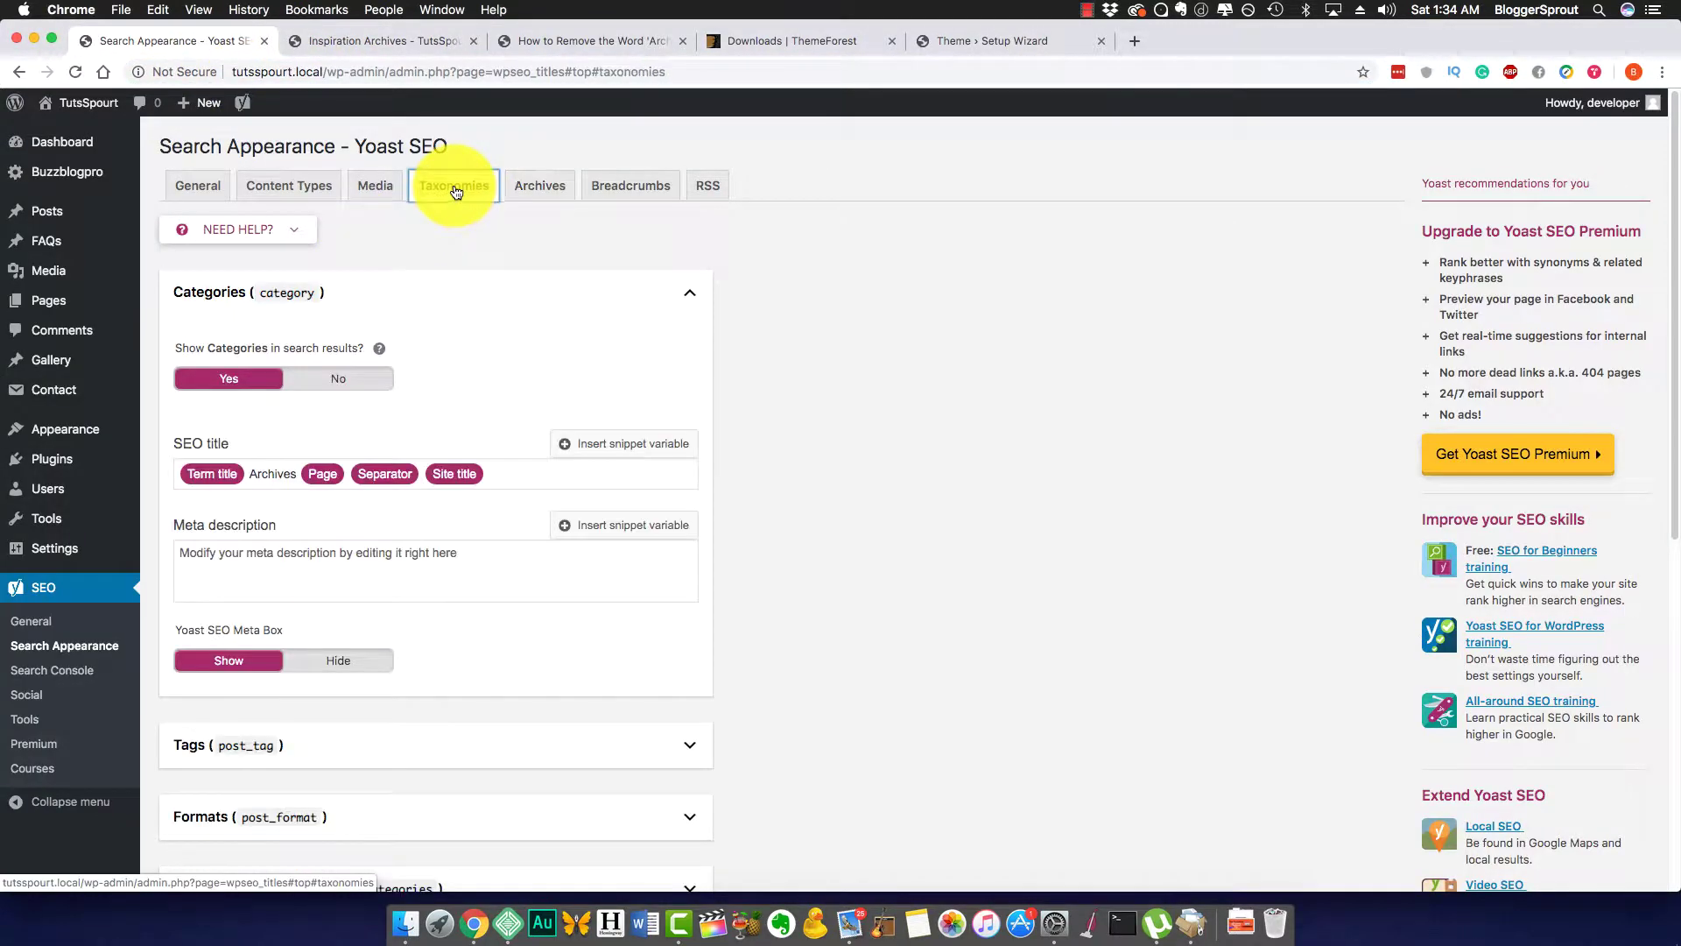
{"action": "left_click", "coordinate": [349, 41]}
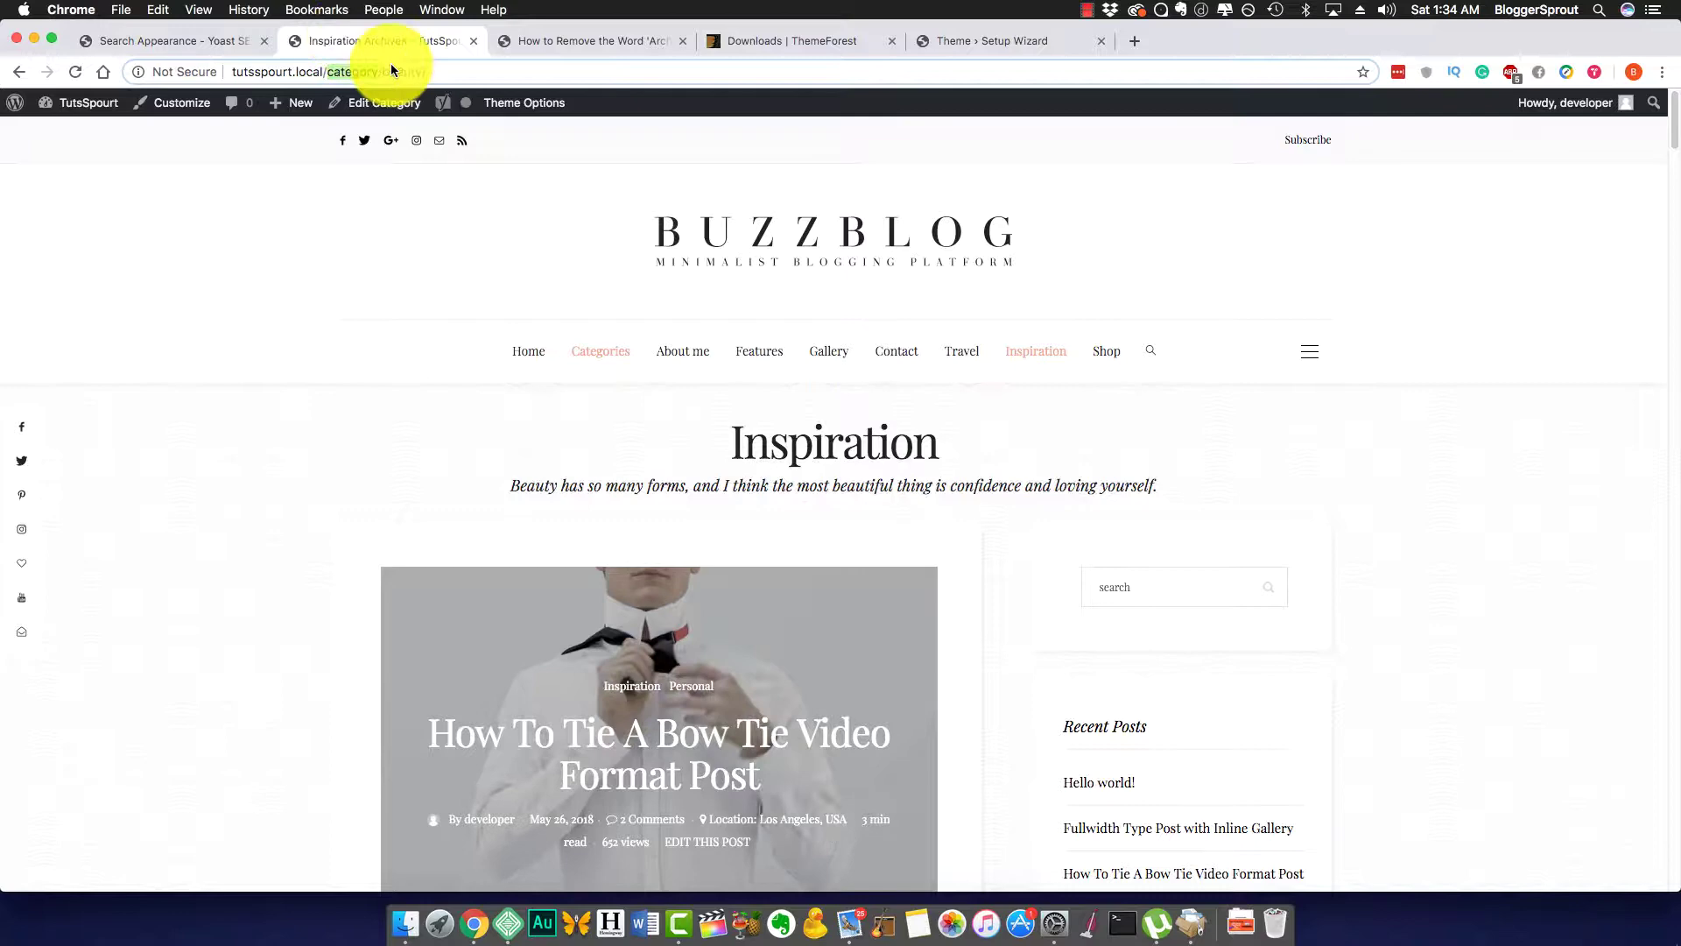
{"action": "left_click", "coordinate": [213, 45]}
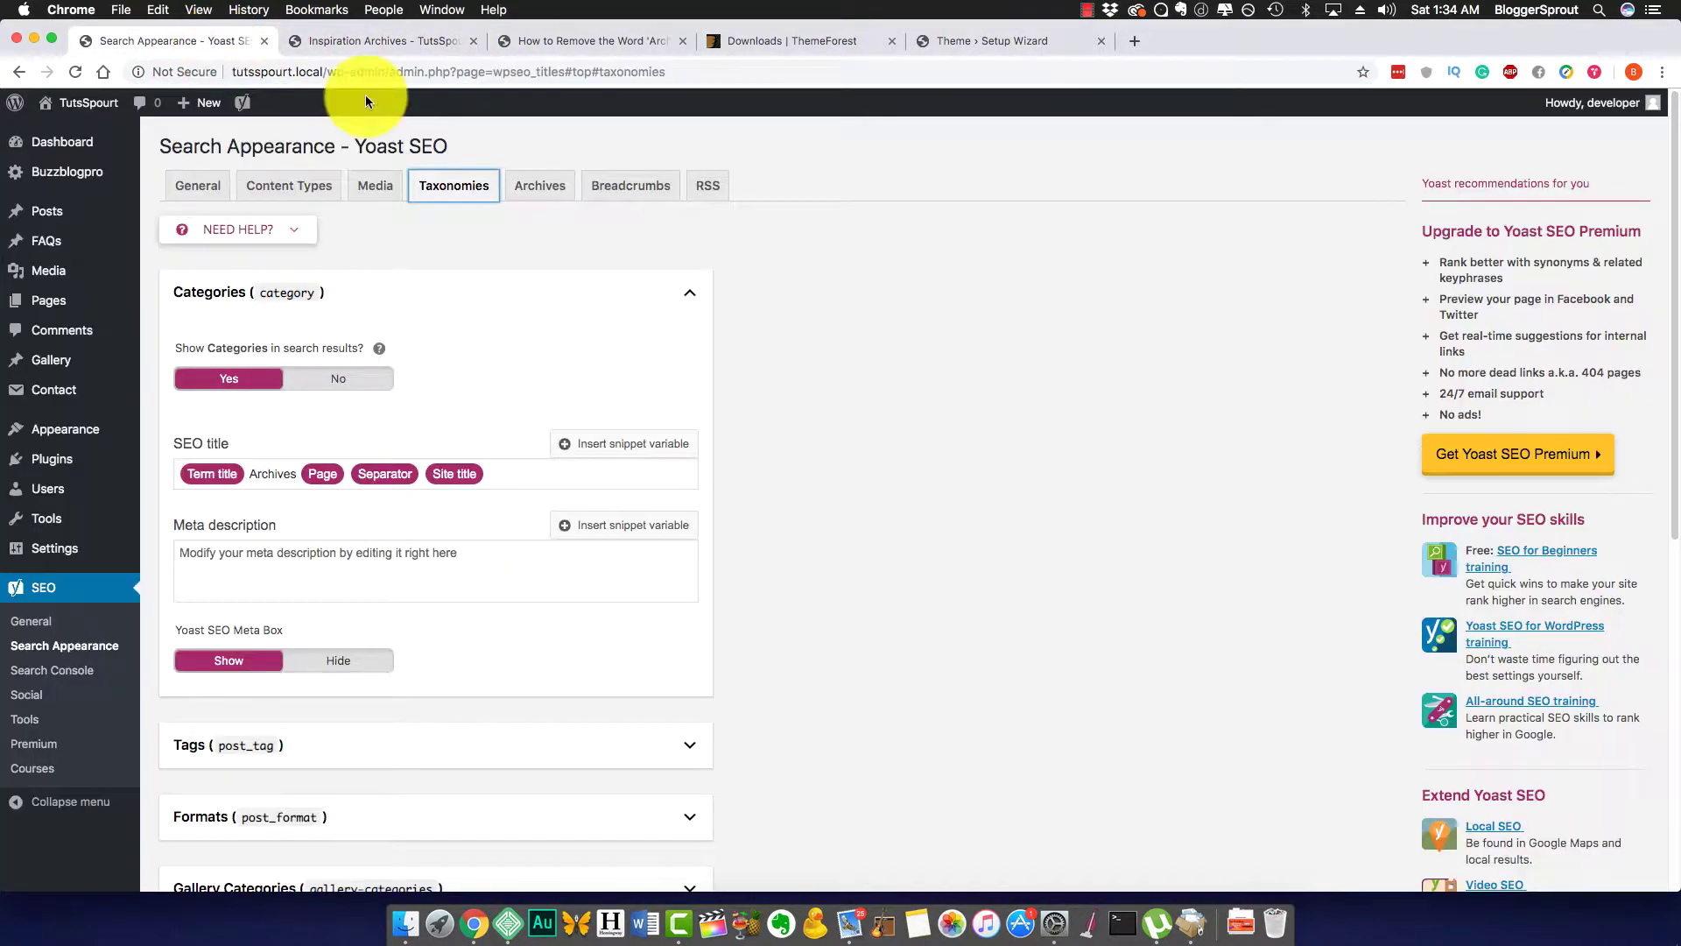
{"action": "left_click", "coordinate": [394, 42]}
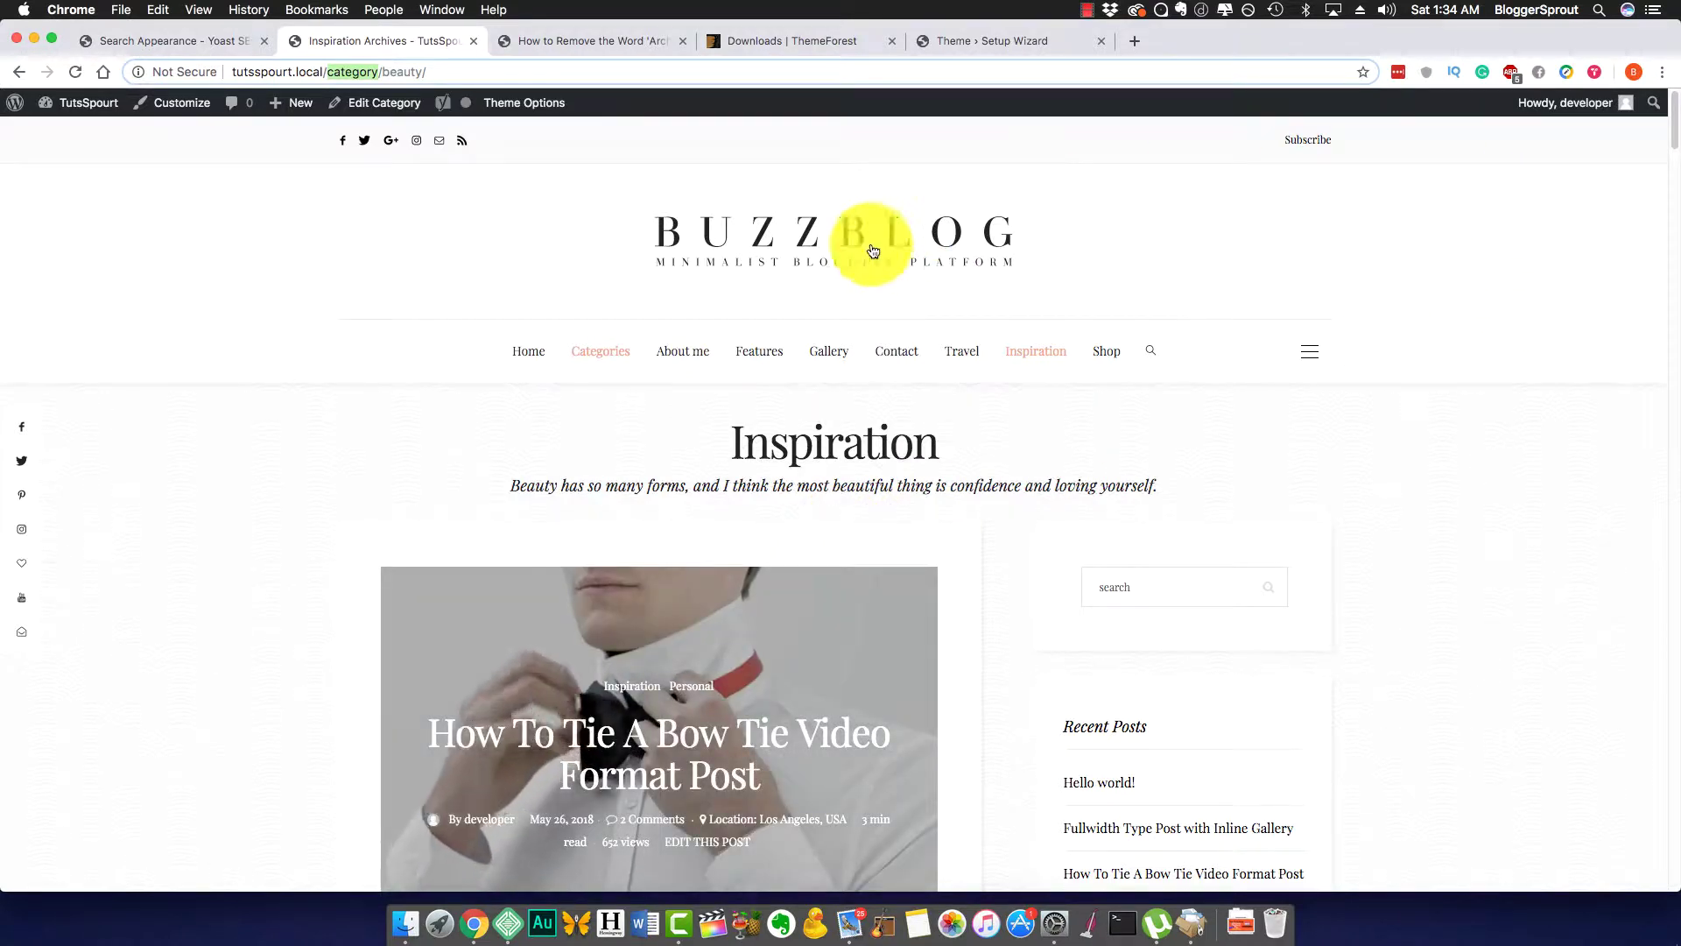
Open the home page in a new tab, visit the author's archive page, and return to Yoast's Archives tab
{"action": "right_click", "coordinate": [765, 231]}
{"action": "left_click", "coordinate": [805, 240]}
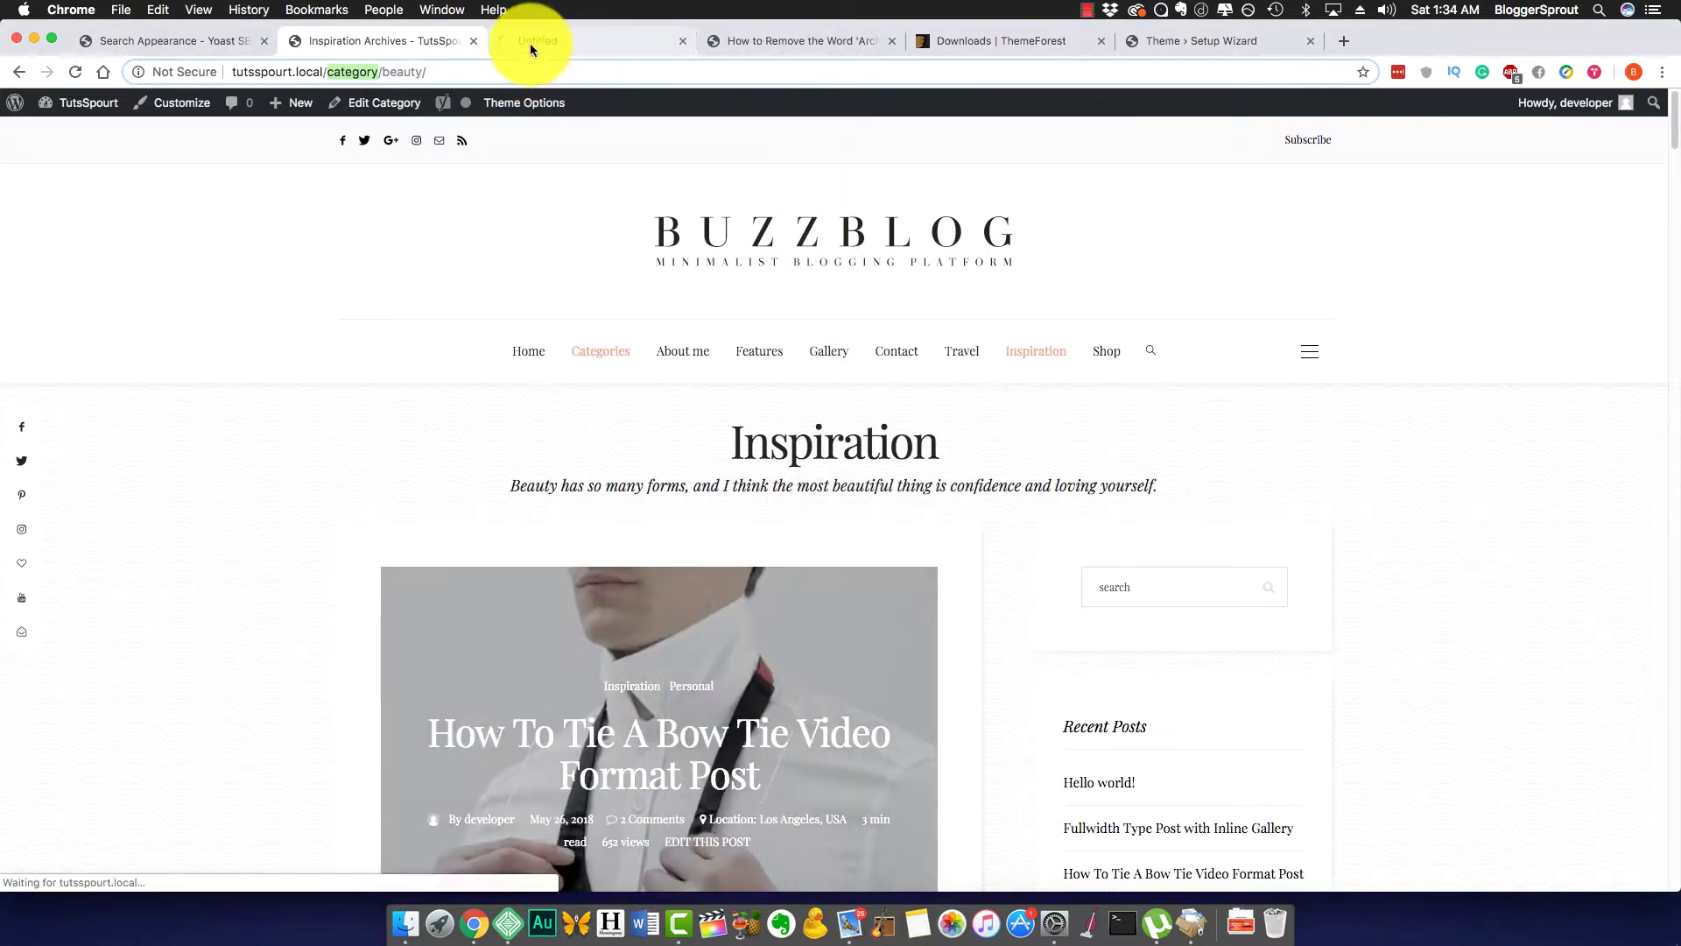
{"action": "left_click", "coordinate": [529, 44]}
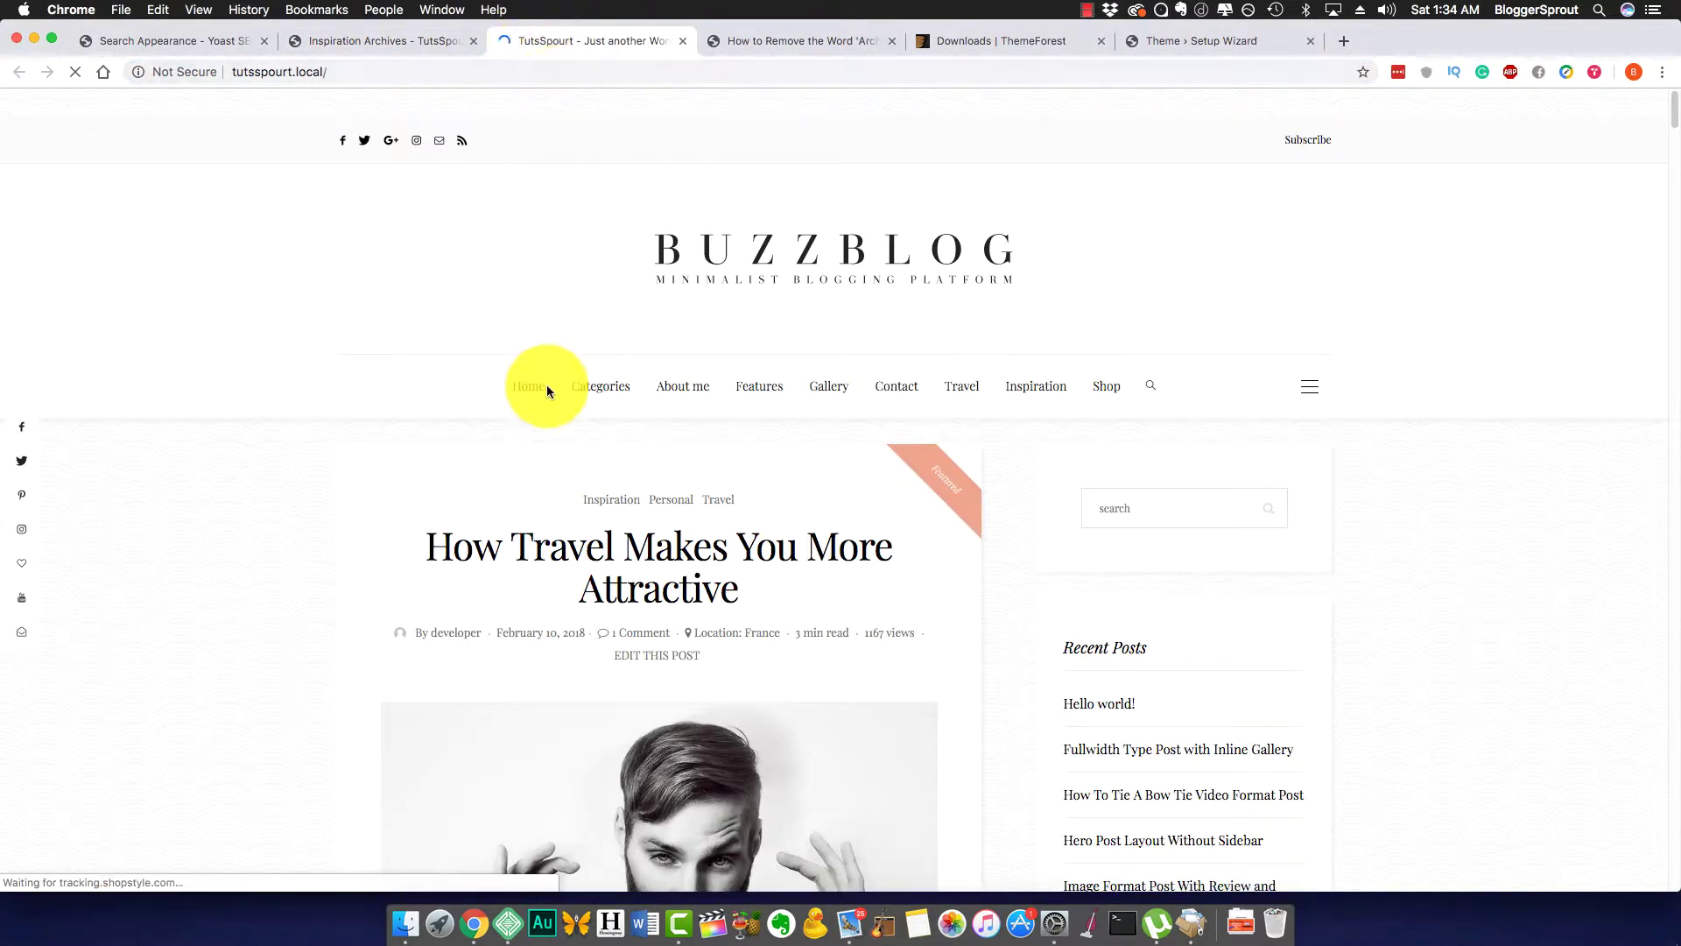
{"action": "left_click", "coordinate": [454, 639]}
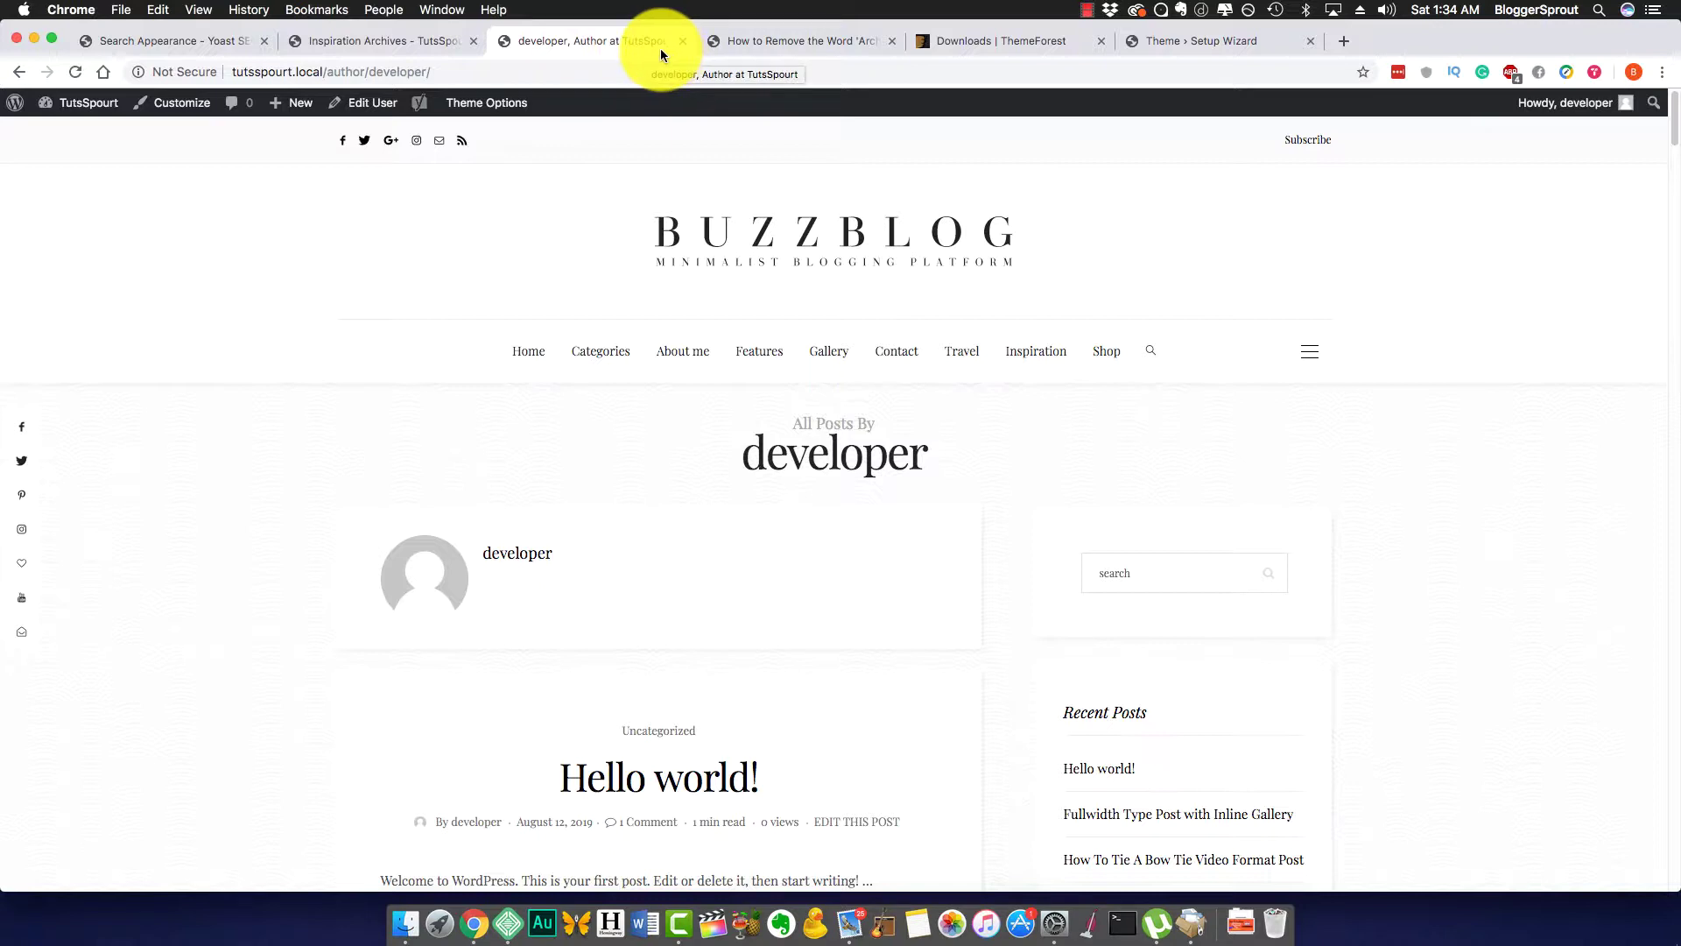
{"action": "left_click", "coordinate": [343, 42]}
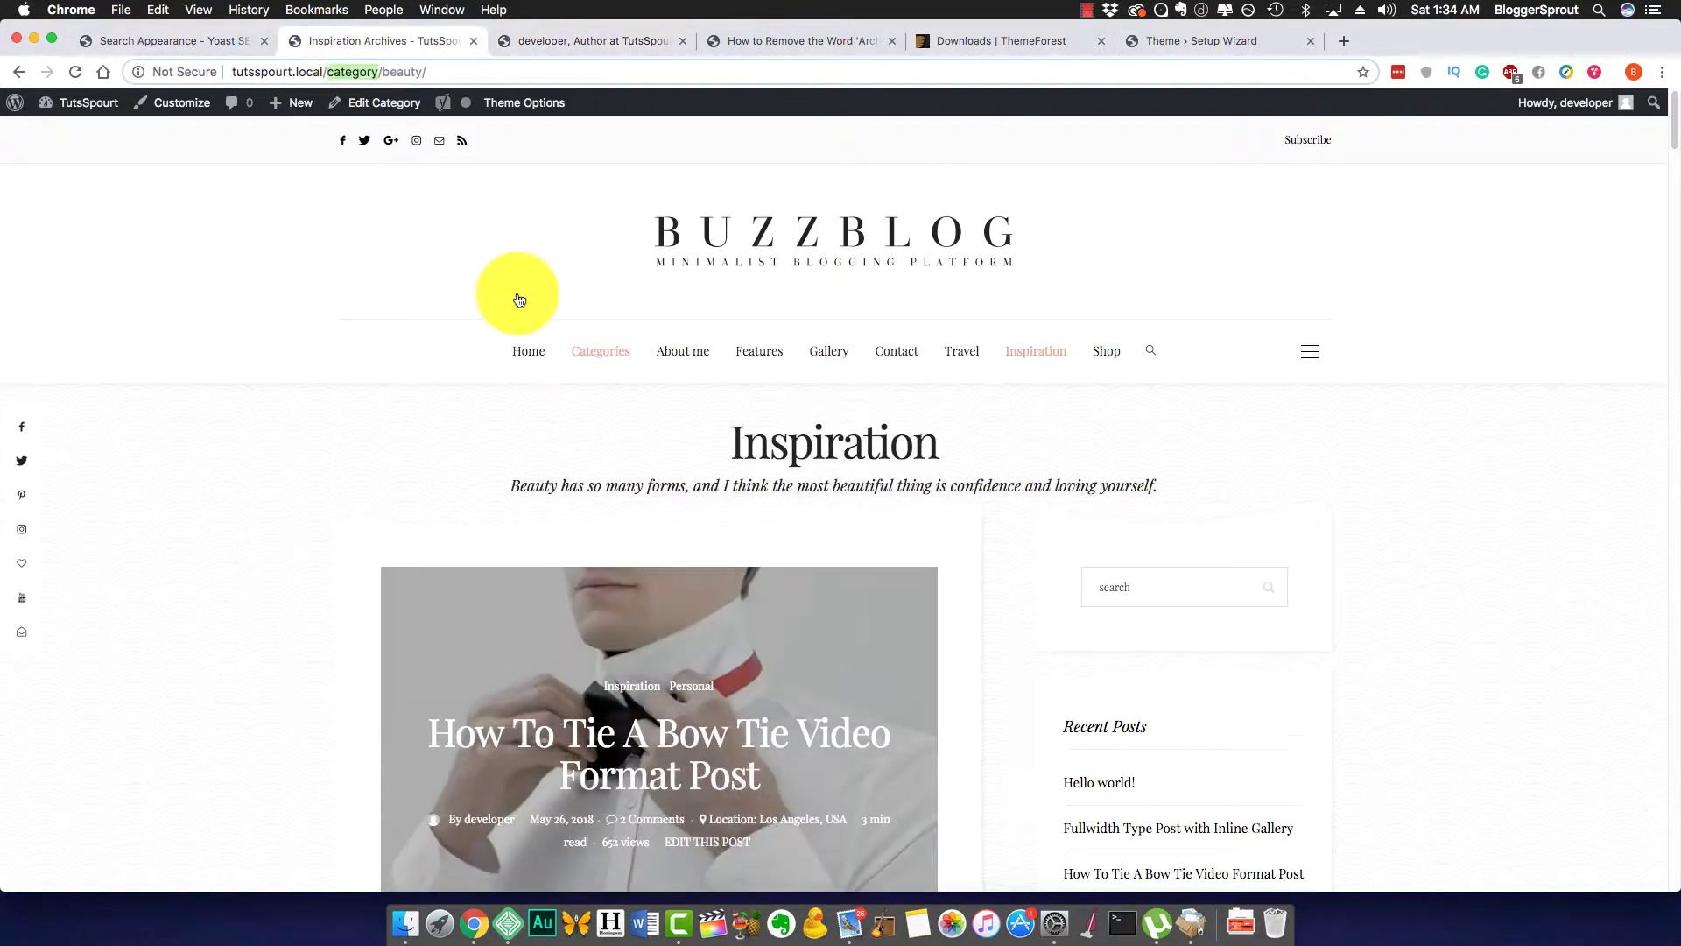
{"action": "left_click", "coordinate": [165, 40]}
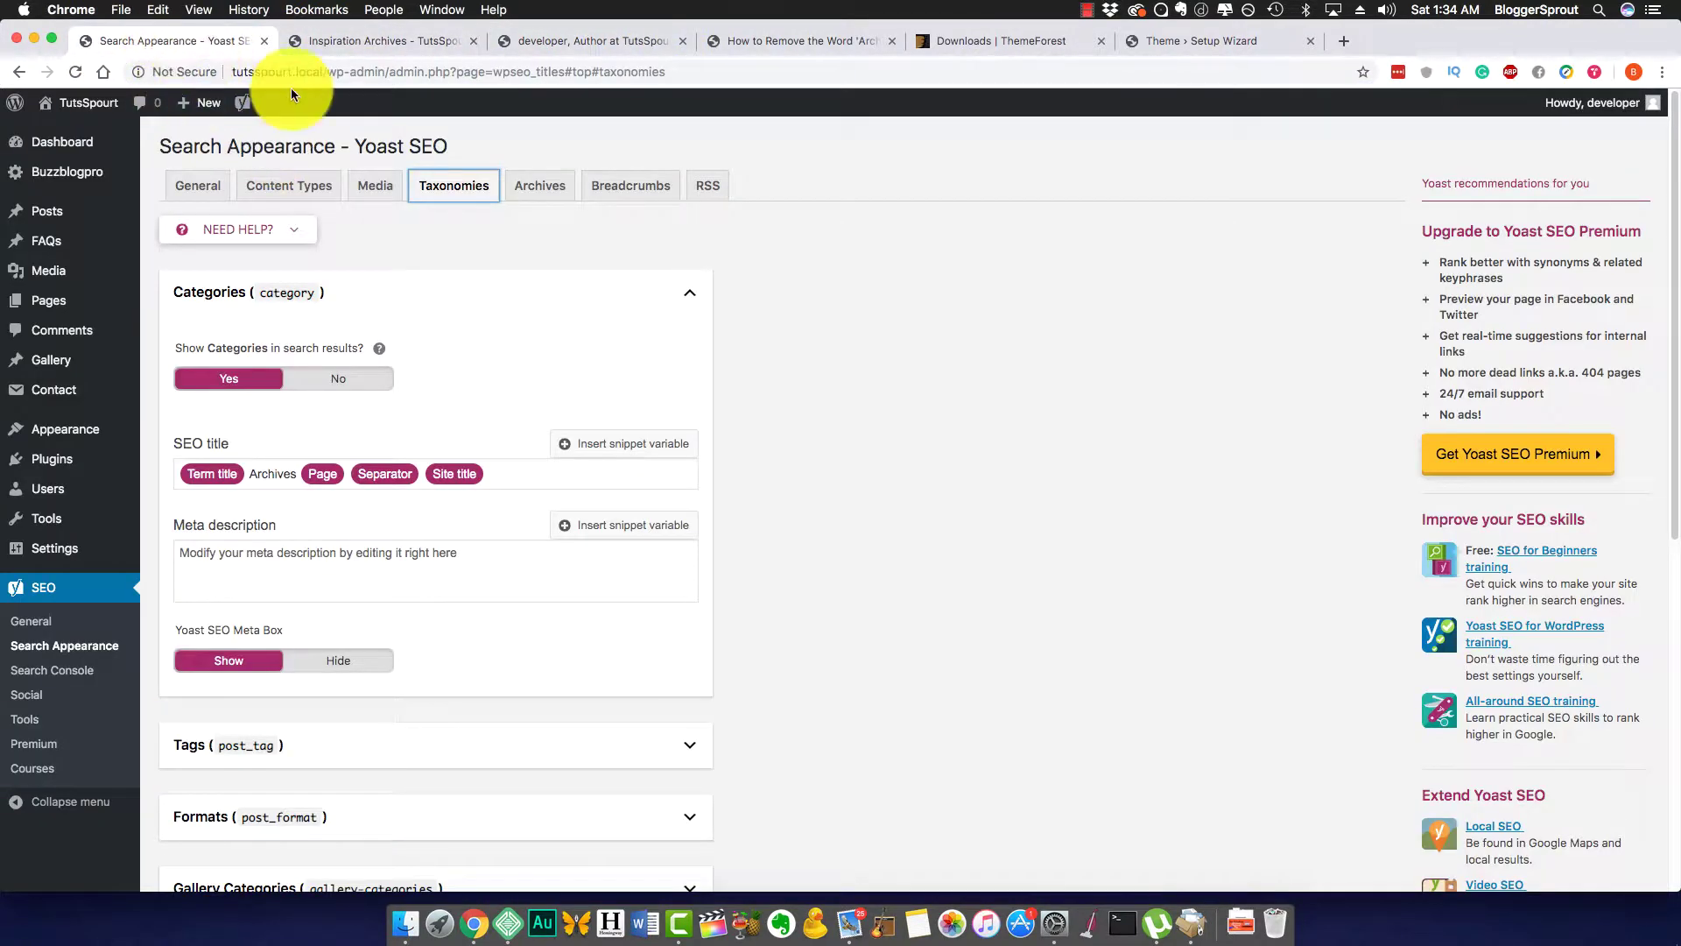
{"action": "left_click", "coordinate": [540, 186]}
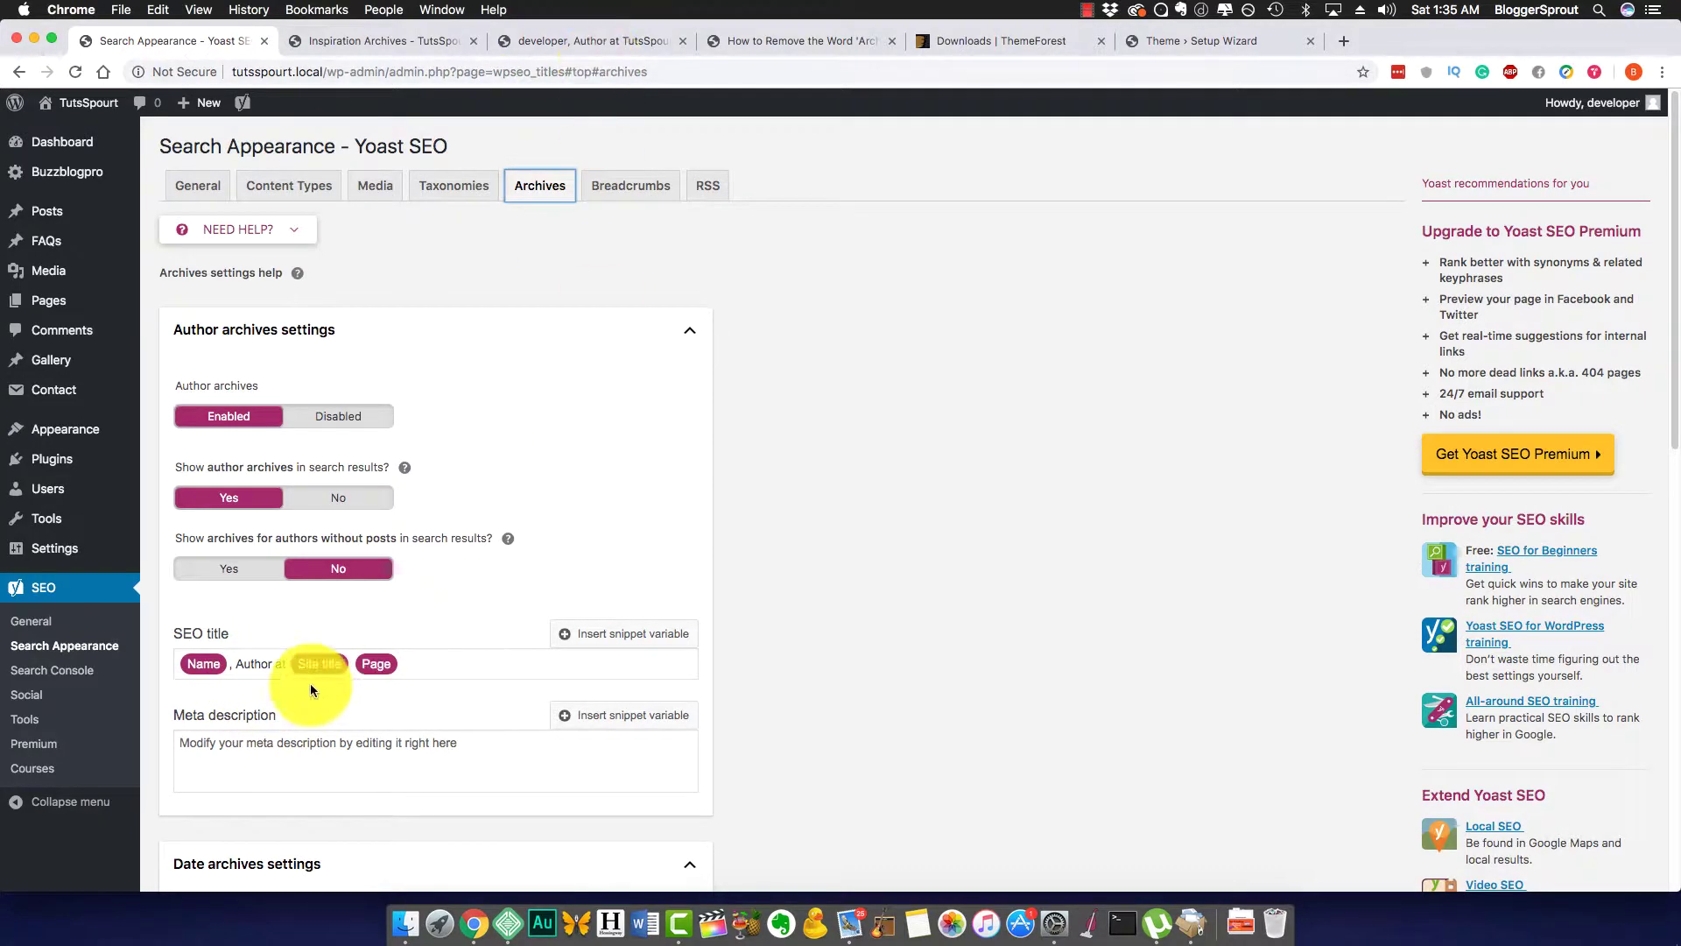
Replace the author archives SEO title with just the Site title variable
{"action": "left_click", "coordinate": [375, 666]}
{"action": "left_click_drag", "start_coordinate": [439, 662], "coordinate": [191, 660]}
{"action": "key", "text": "BackSpace"}
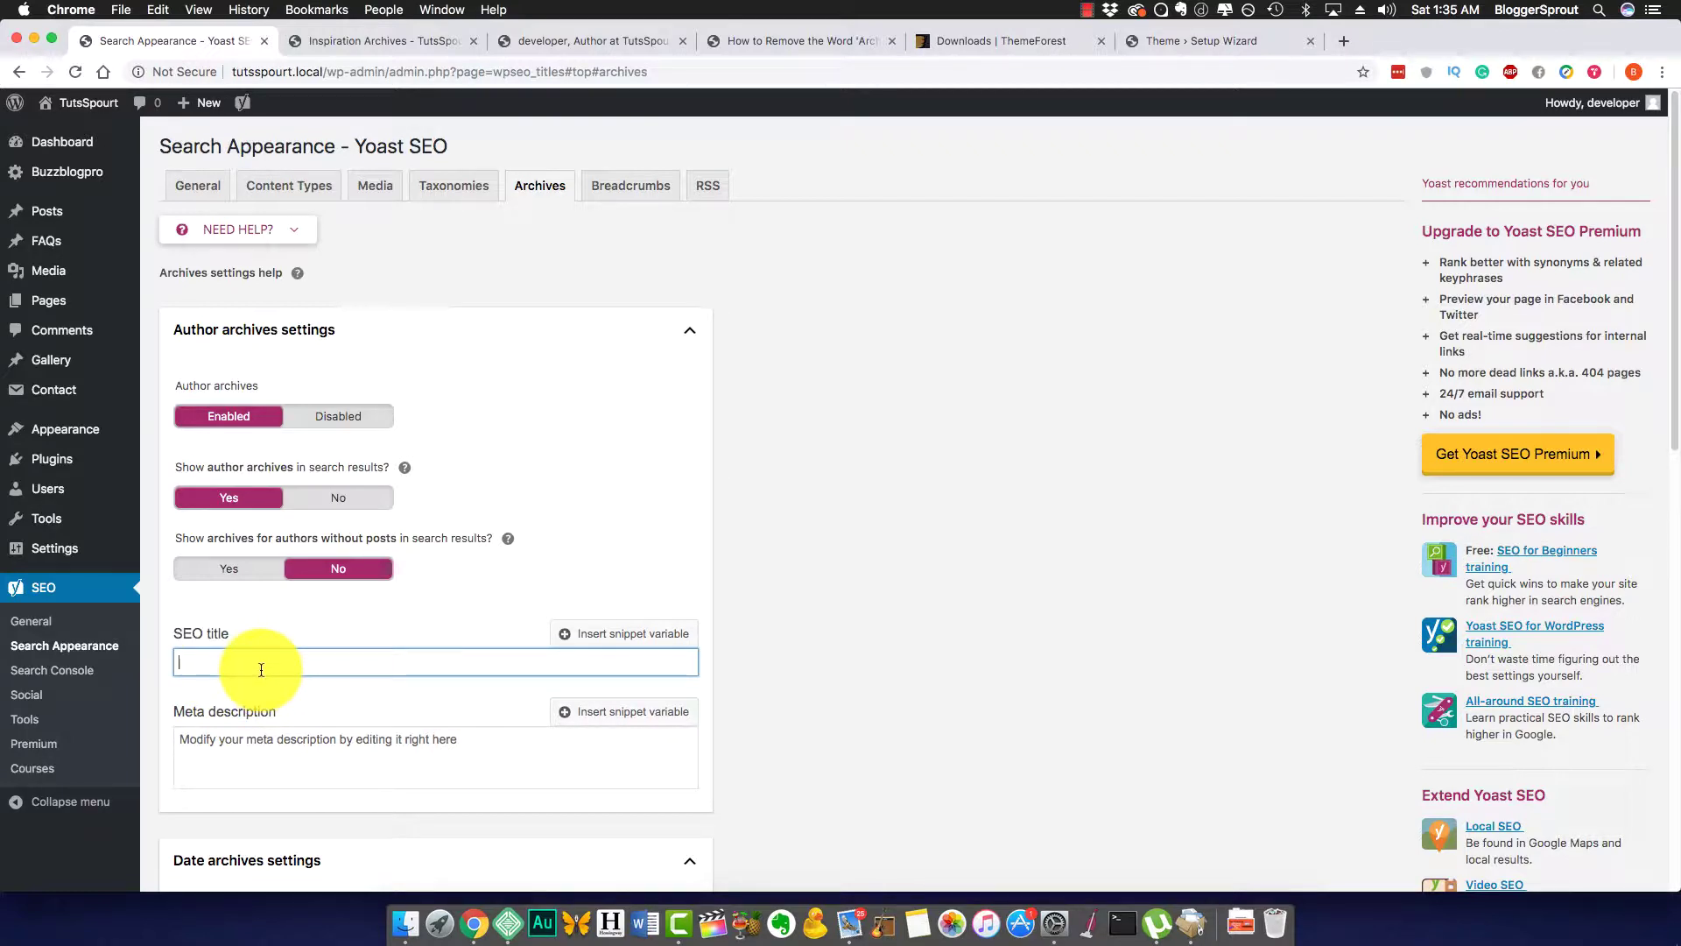
{"action": "type", "text": "%"}
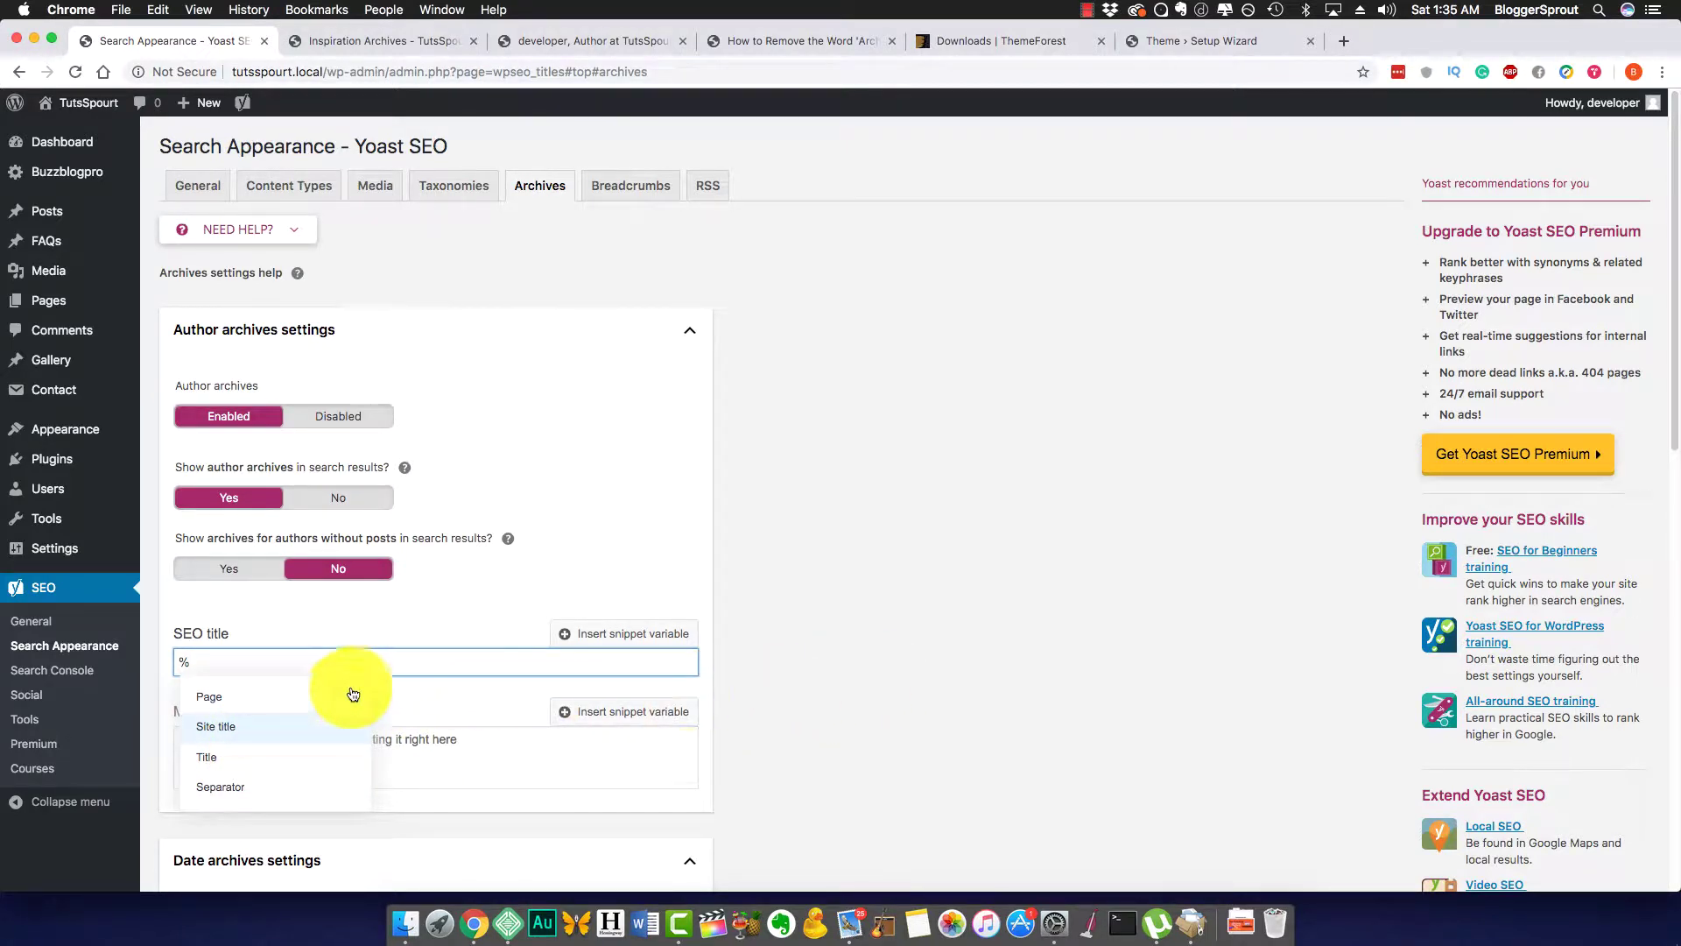
{"action": "left_click", "coordinate": [249, 728]}
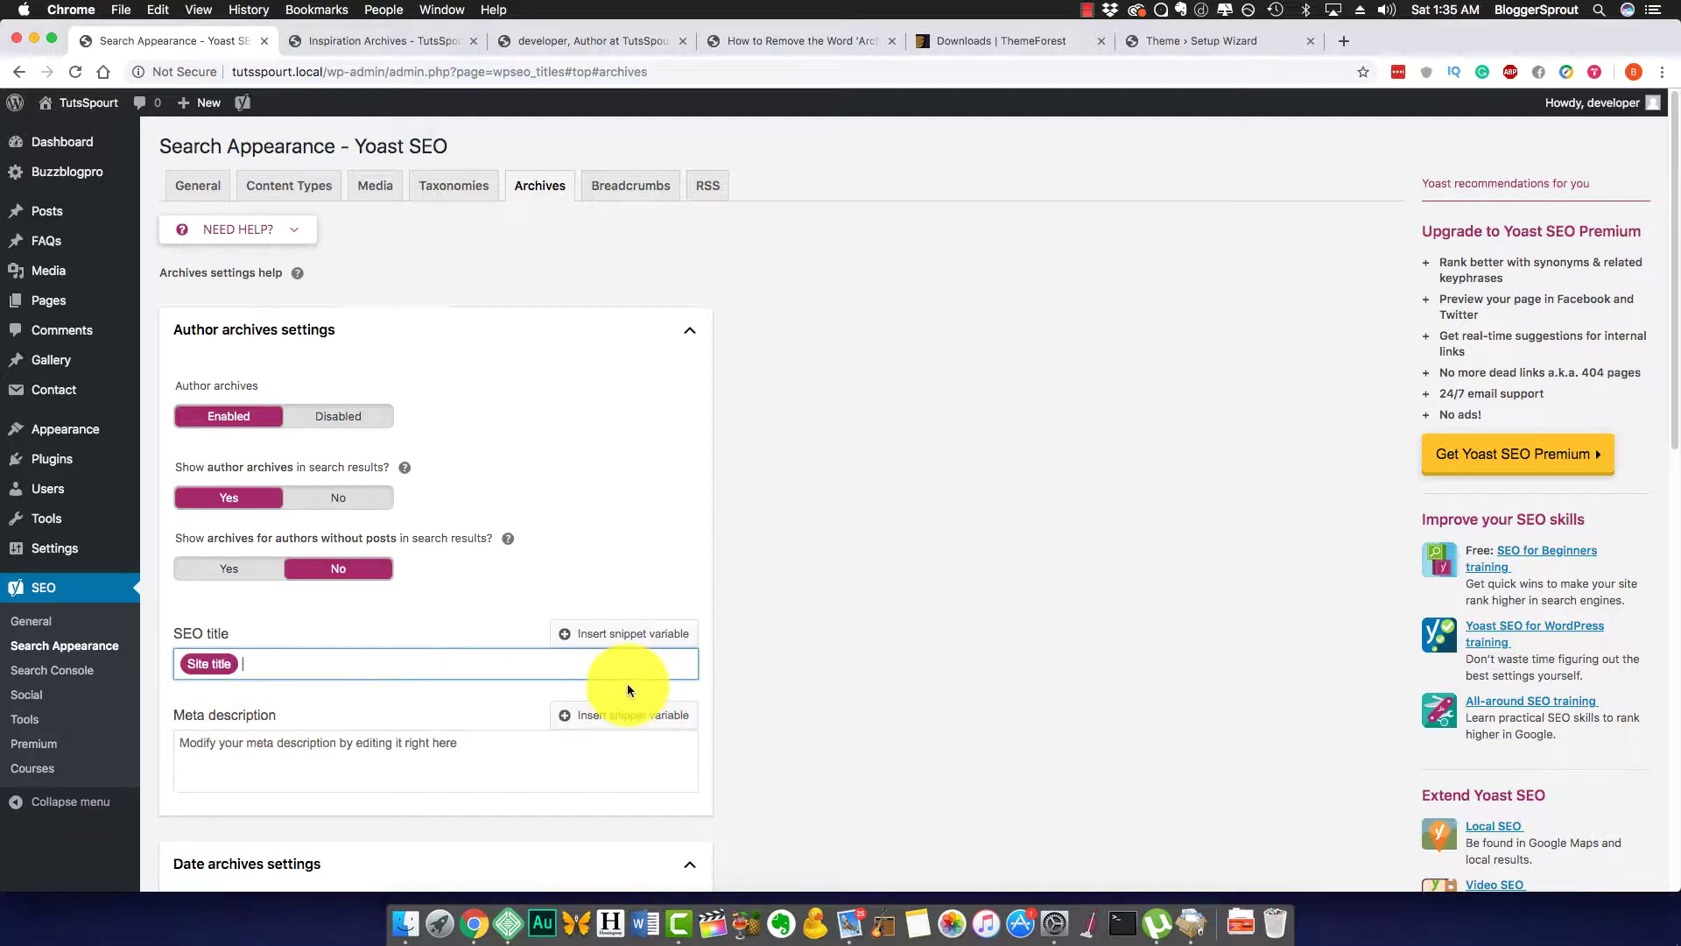
Add a Separator variable, then delete it and the stray %, leaving only Site title
{"action": "type", "text": "%"}
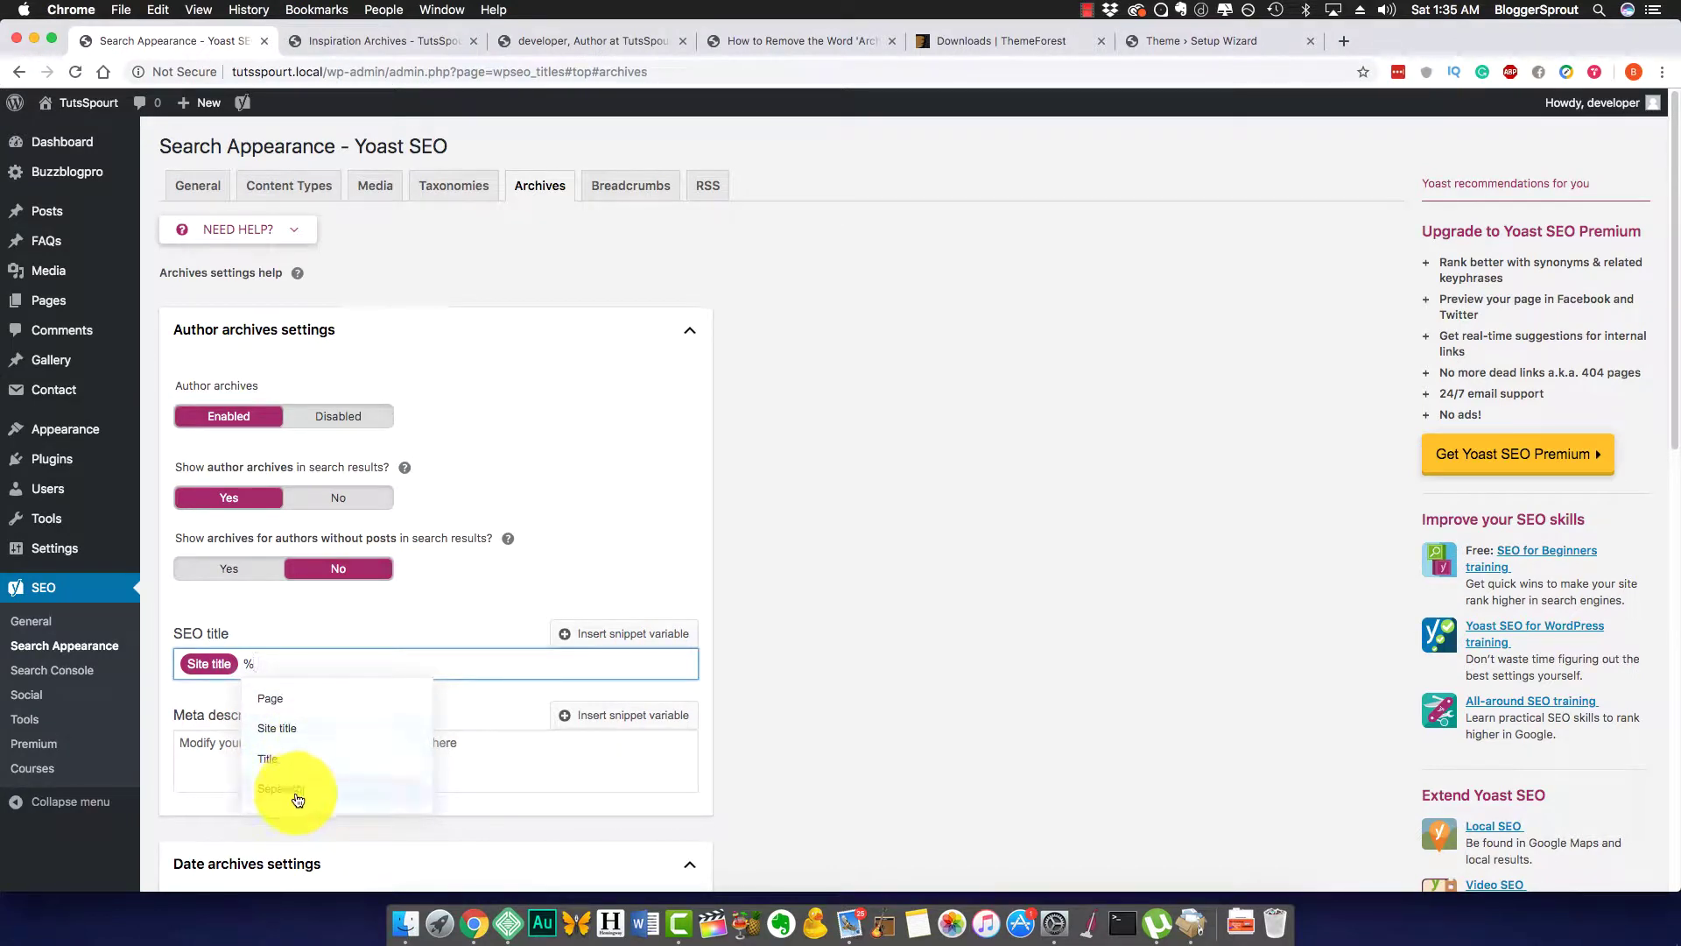
{"action": "left_click", "coordinate": [298, 793]}
{"action": "type", "text": "%"}
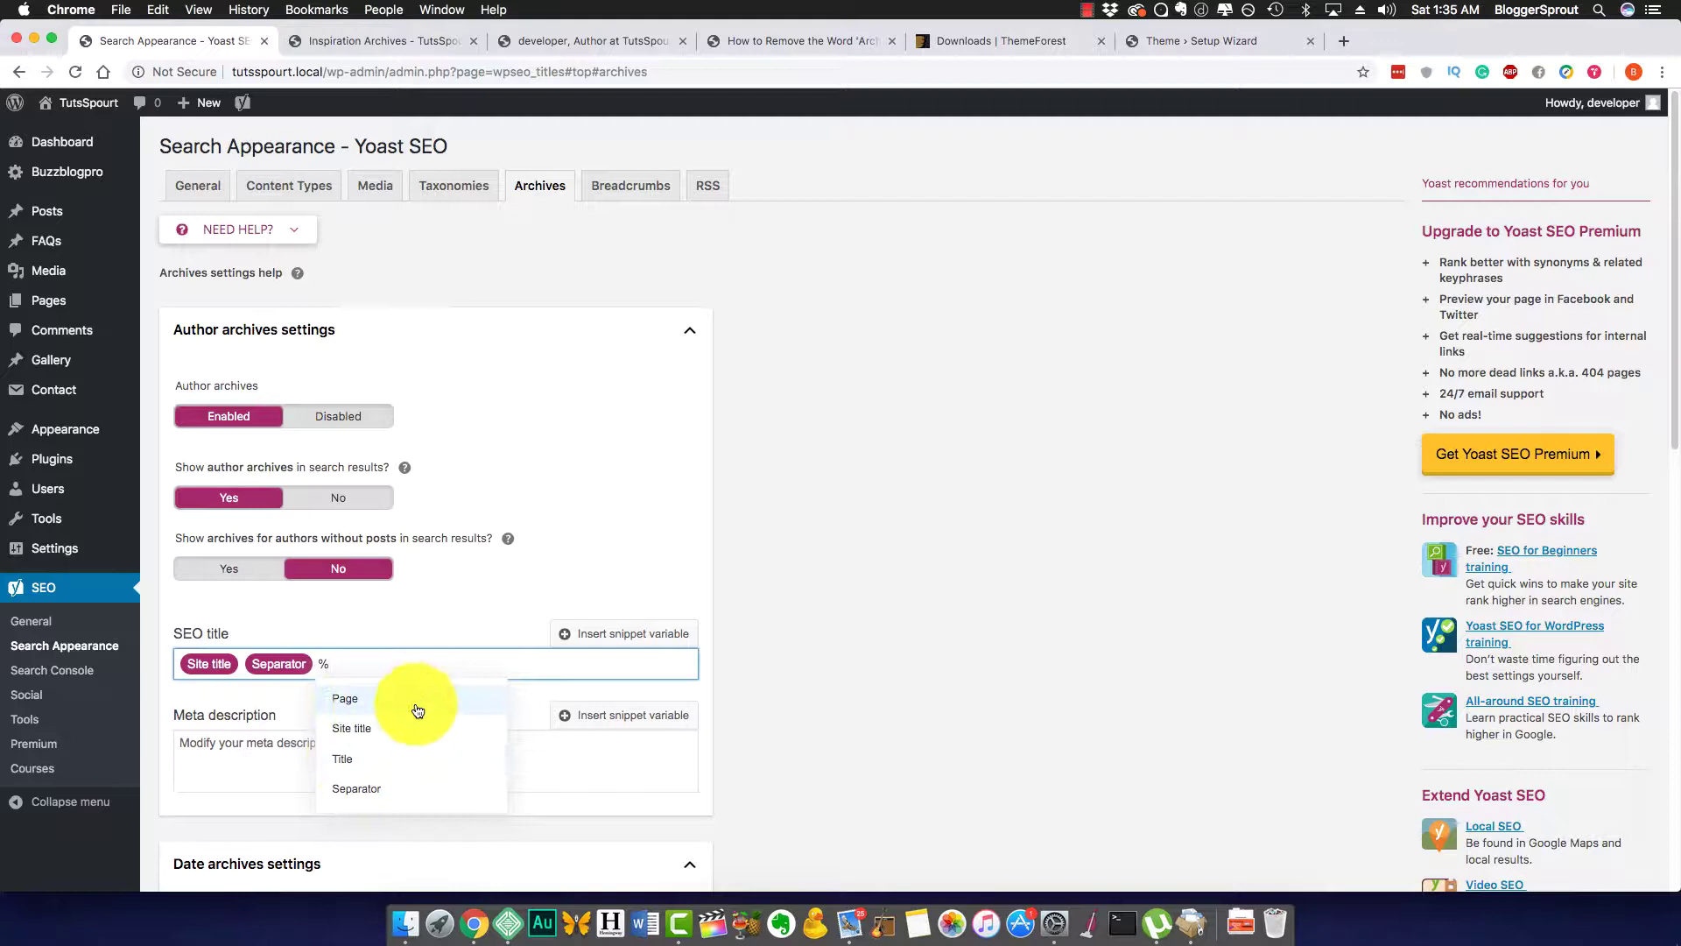
{"action": "left_click", "coordinate": [855, 675]}
{"action": "left_click", "coordinate": [356, 663]}
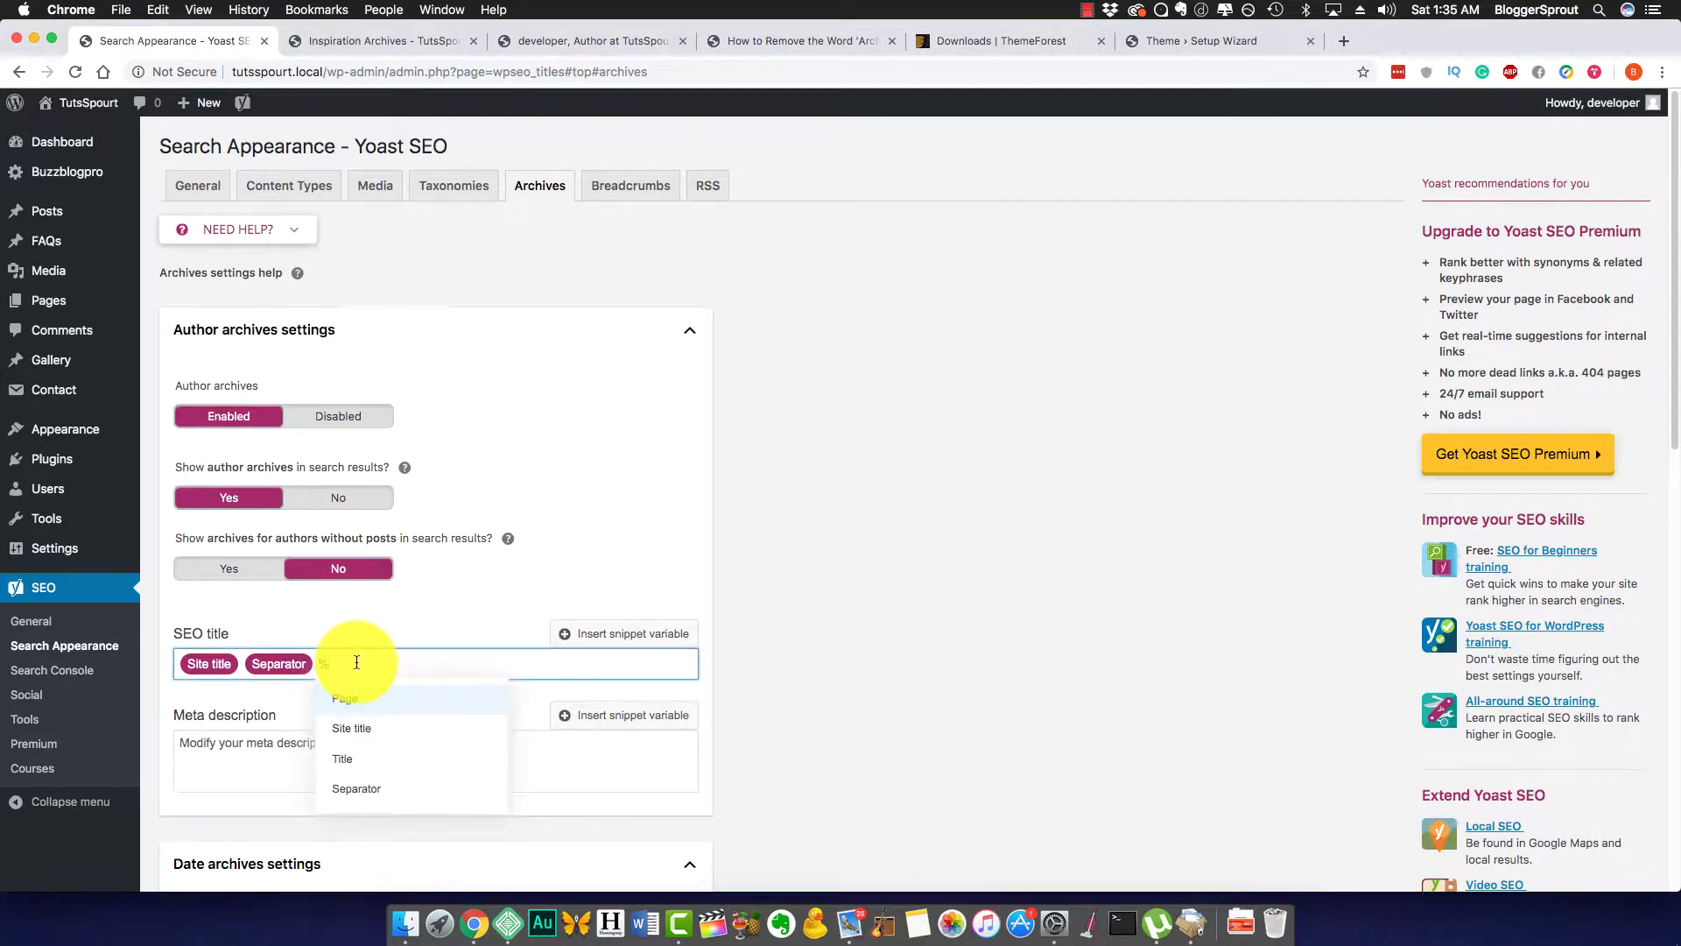
{"action": "key", "text": "BackSpace"}
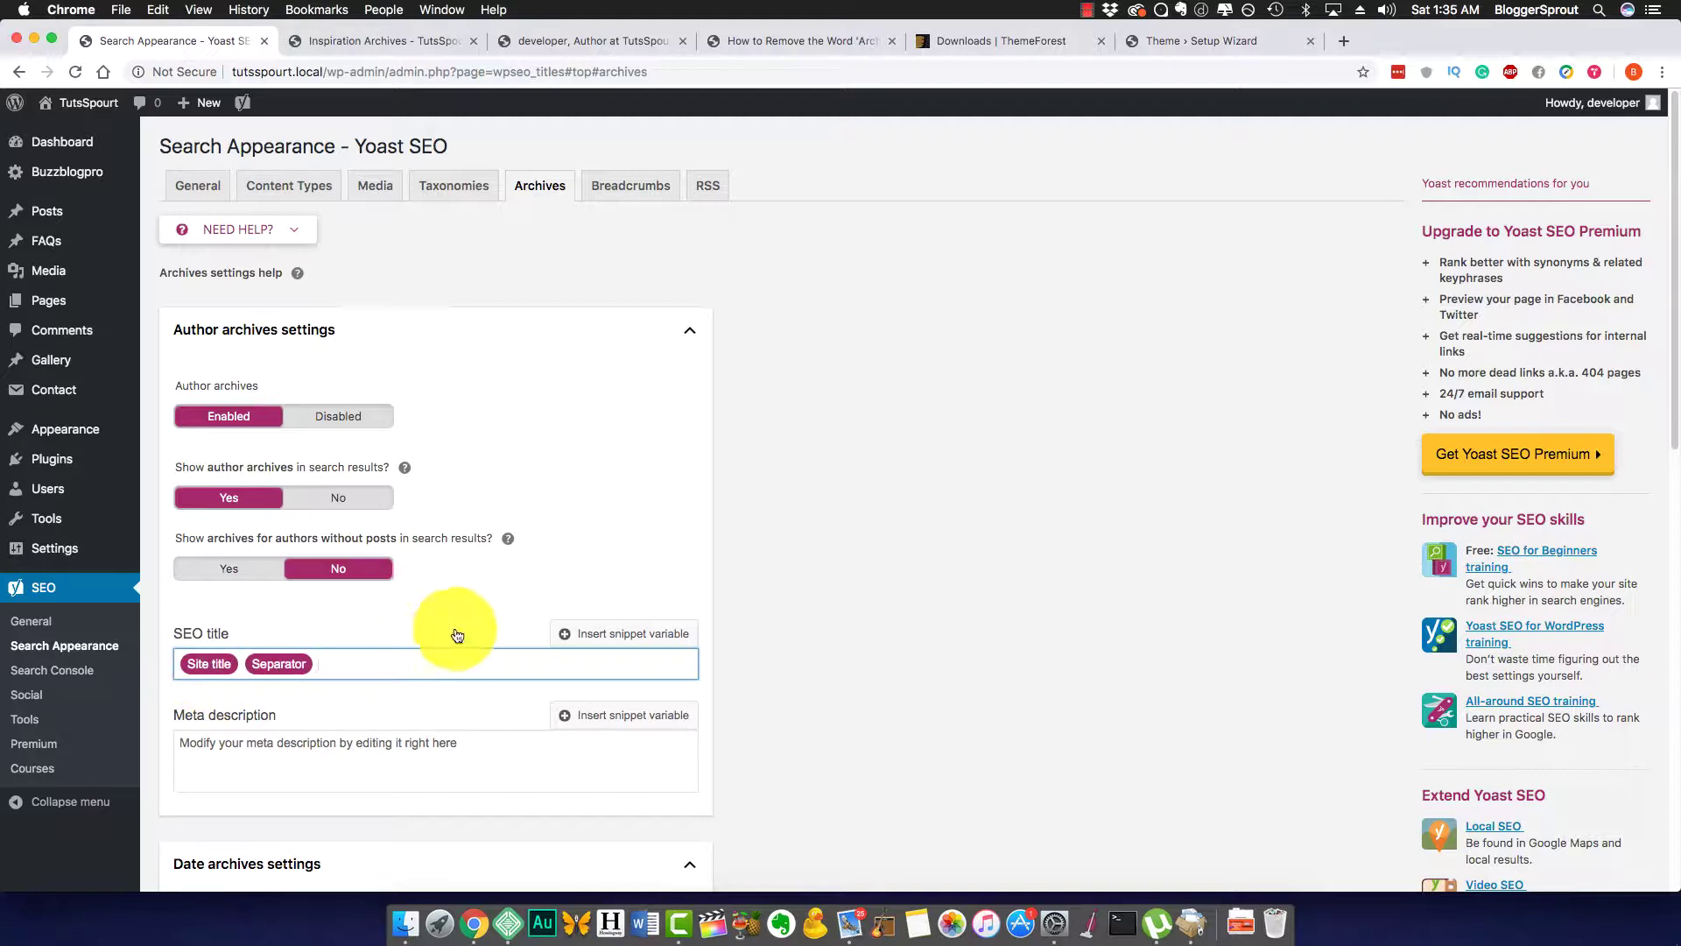
{"action": "key", "text": "BackSpace"}
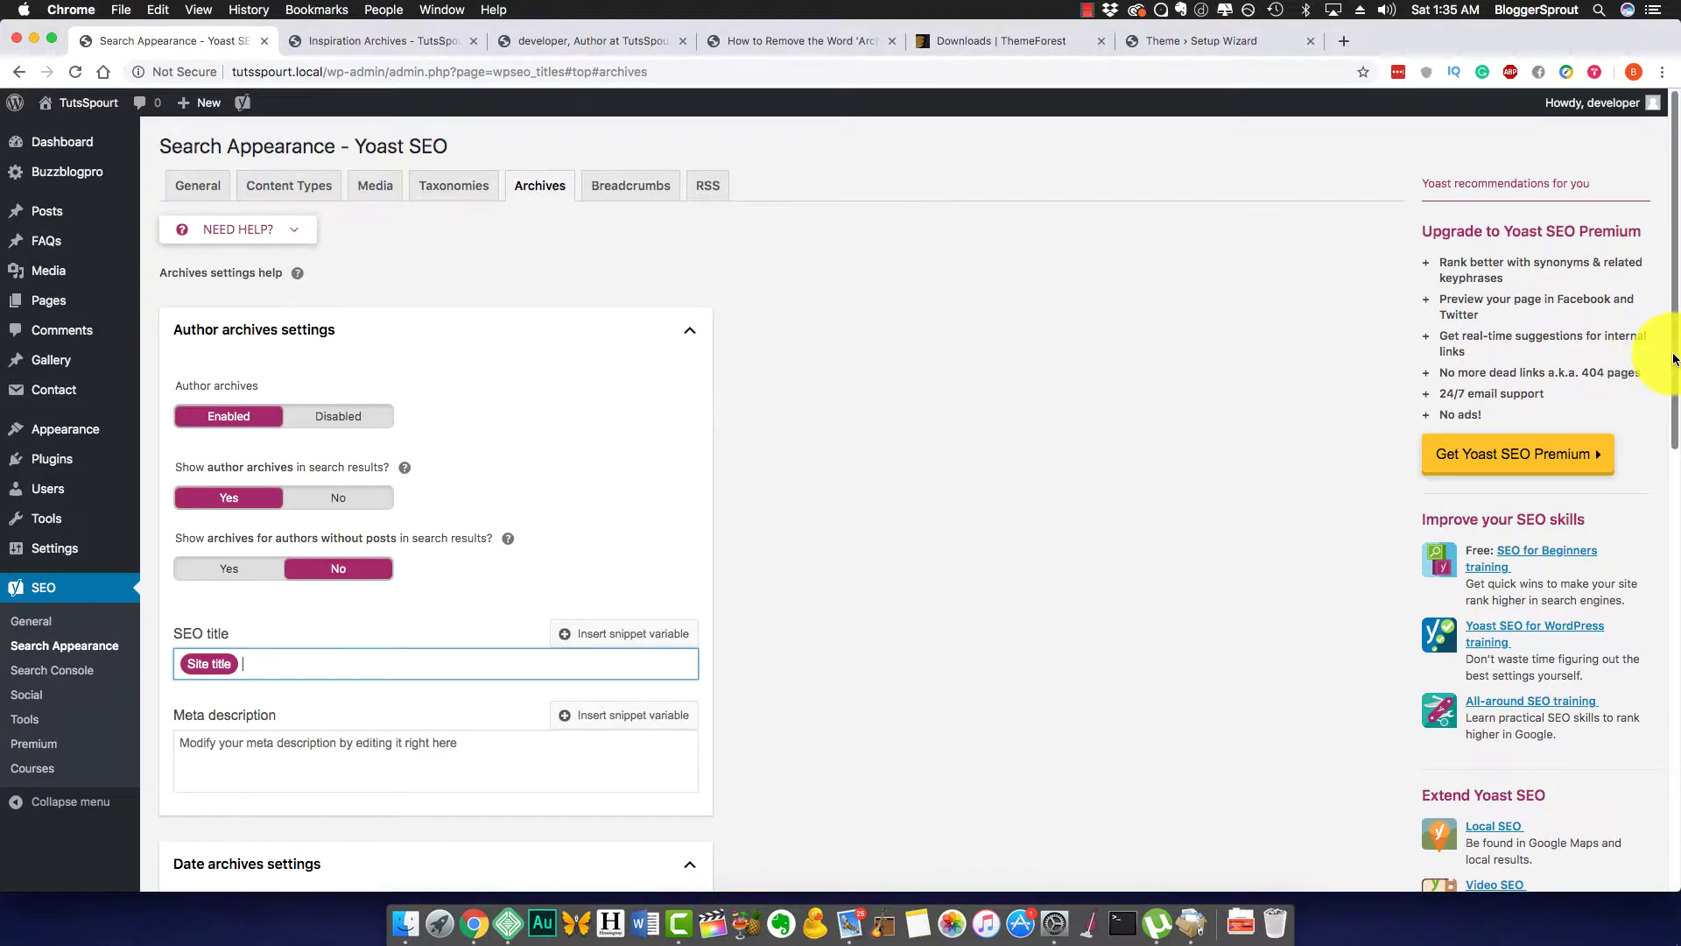
{"action": "left_click_drag", "start_coordinate": [1674, 359], "coordinate": [1642, 803]}
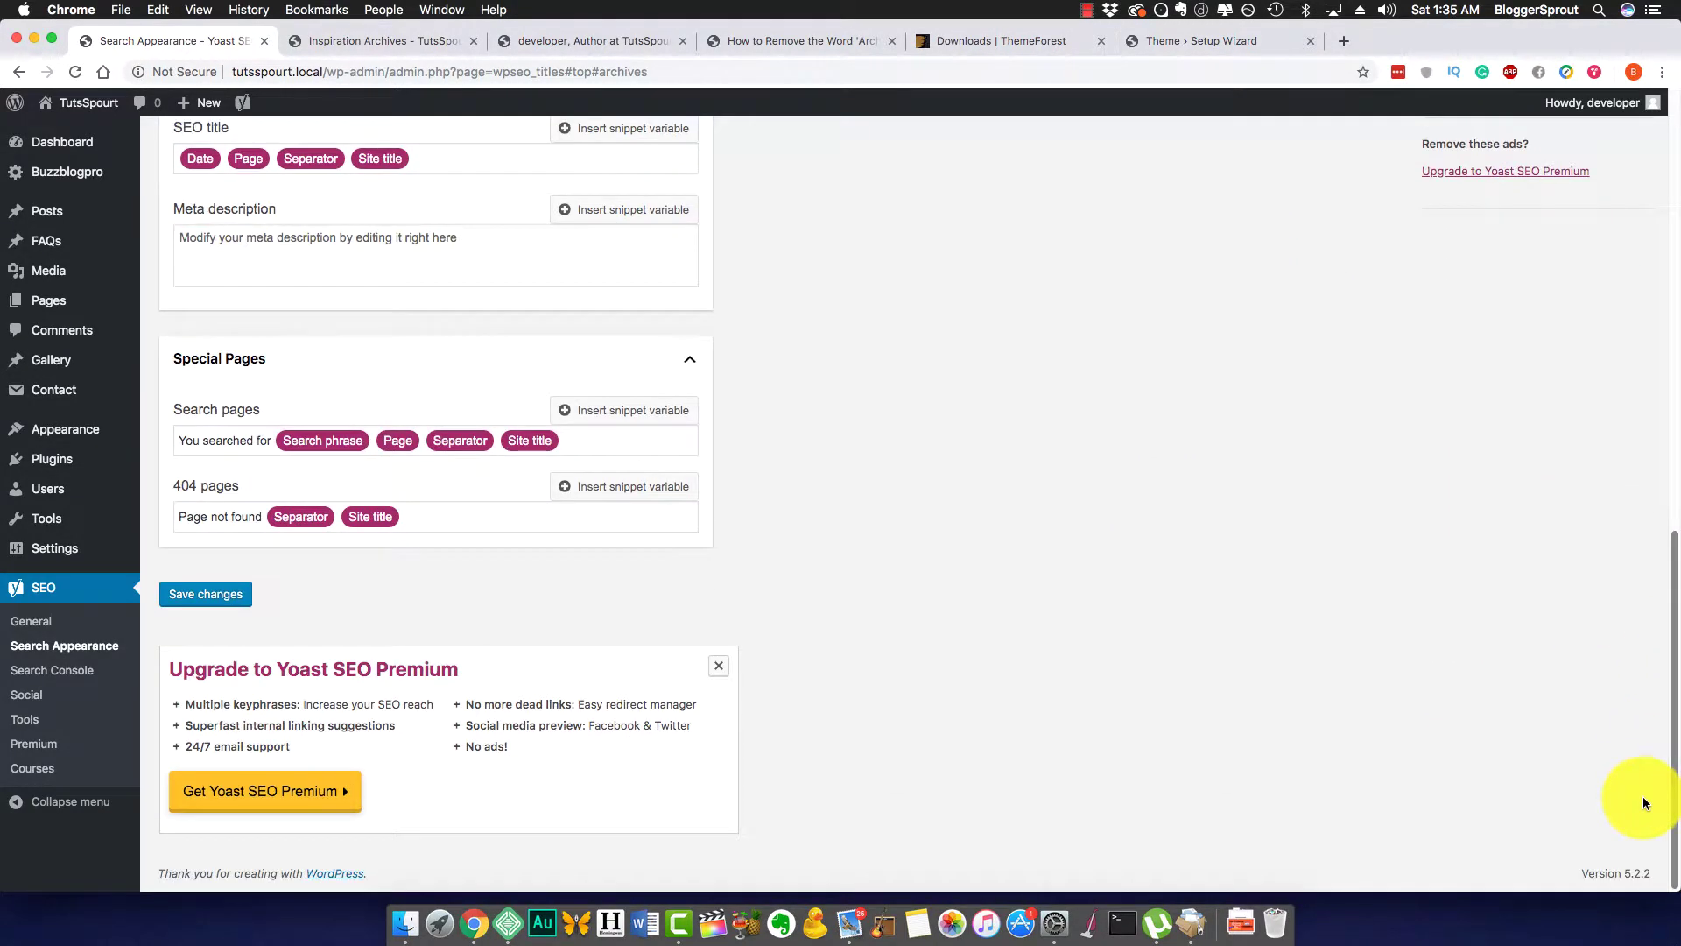
Save the Yoast settings, reload the author page to confirm its title reads 'TutsSpourt', then view the Inspiration tab
{"action": "left_click", "coordinate": [219, 595]}
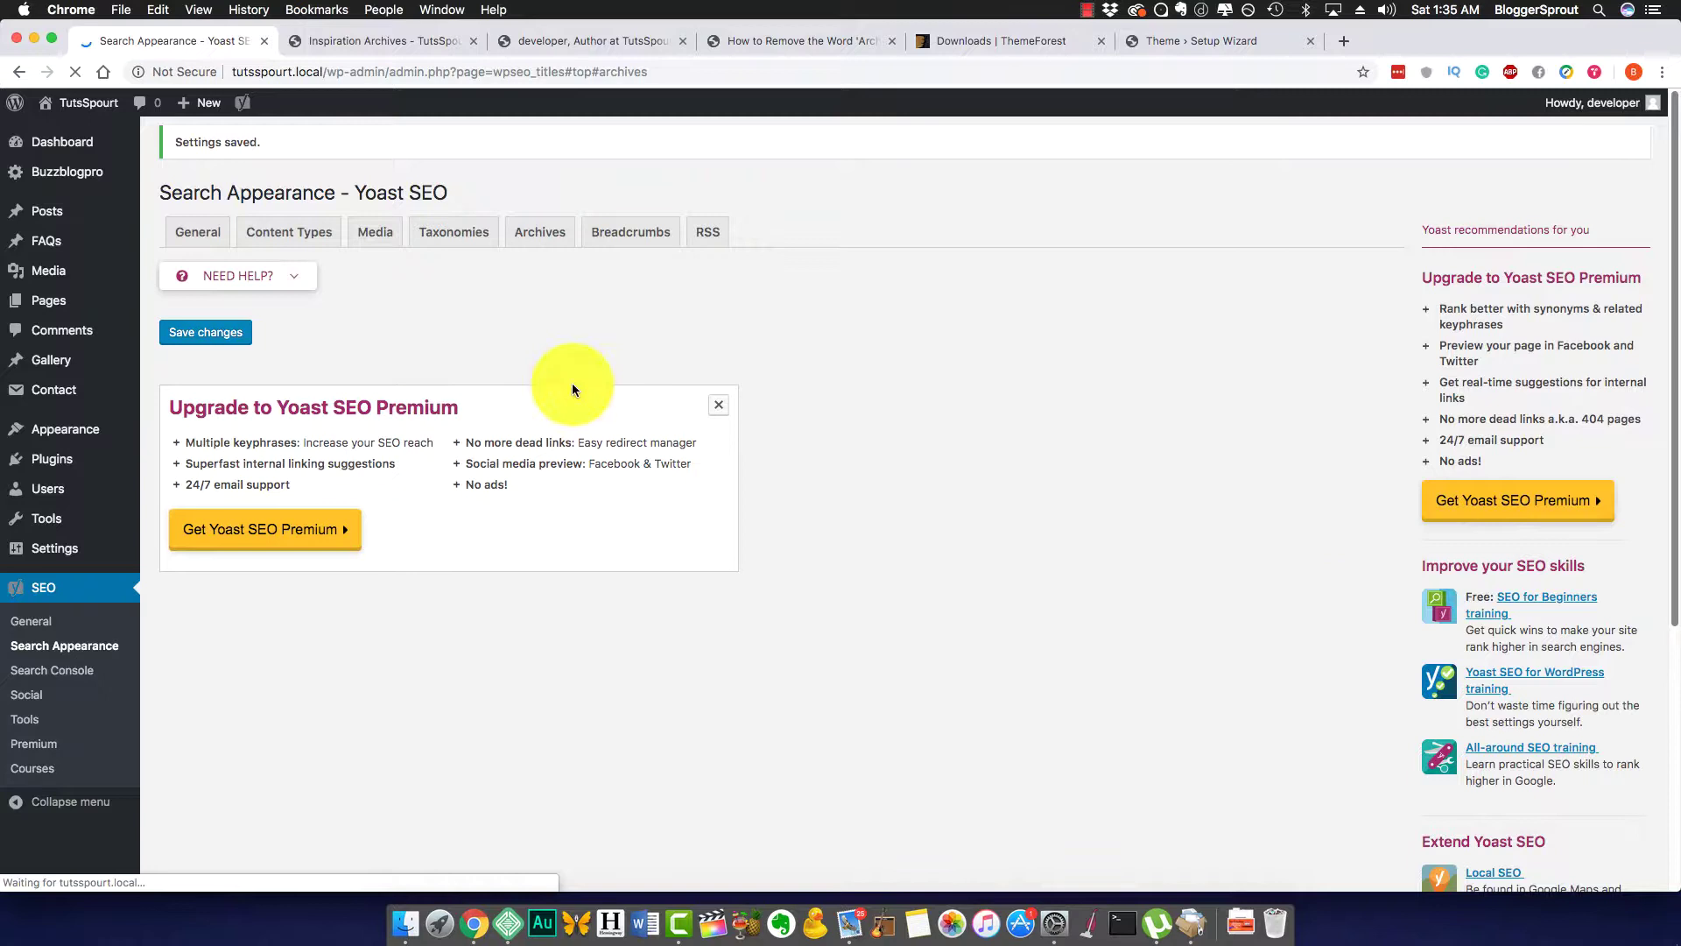
{"action": "left_click", "coordinate": [552, 38]}
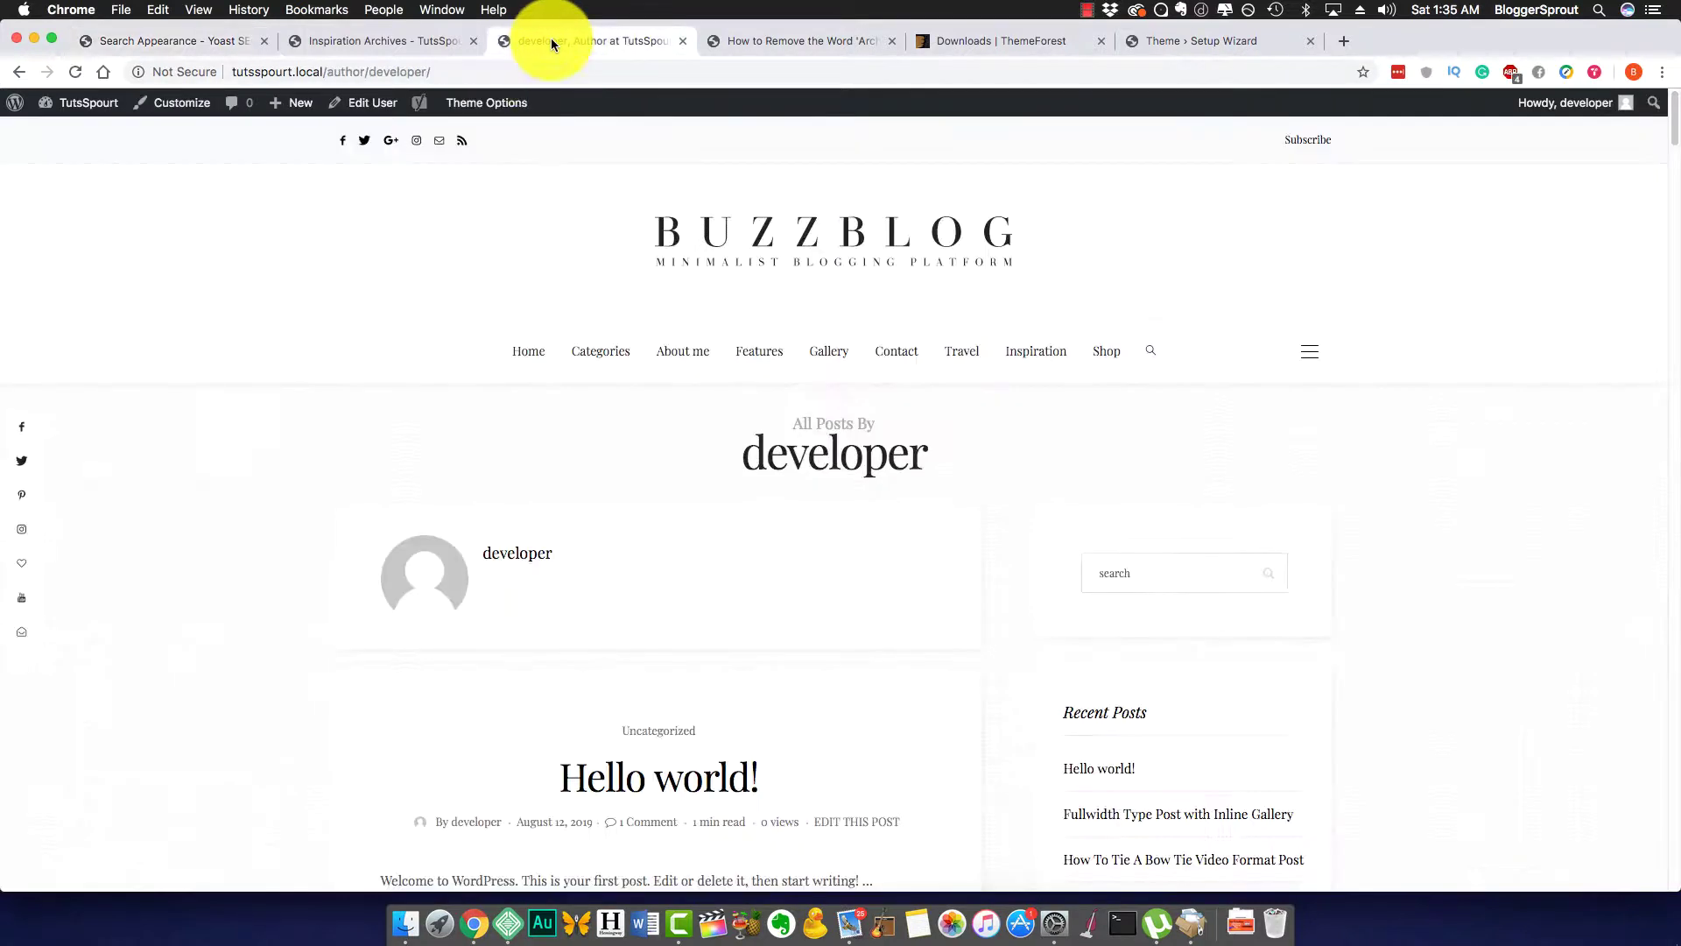
{"action": "left_click", "coordinate": [76, 70]}
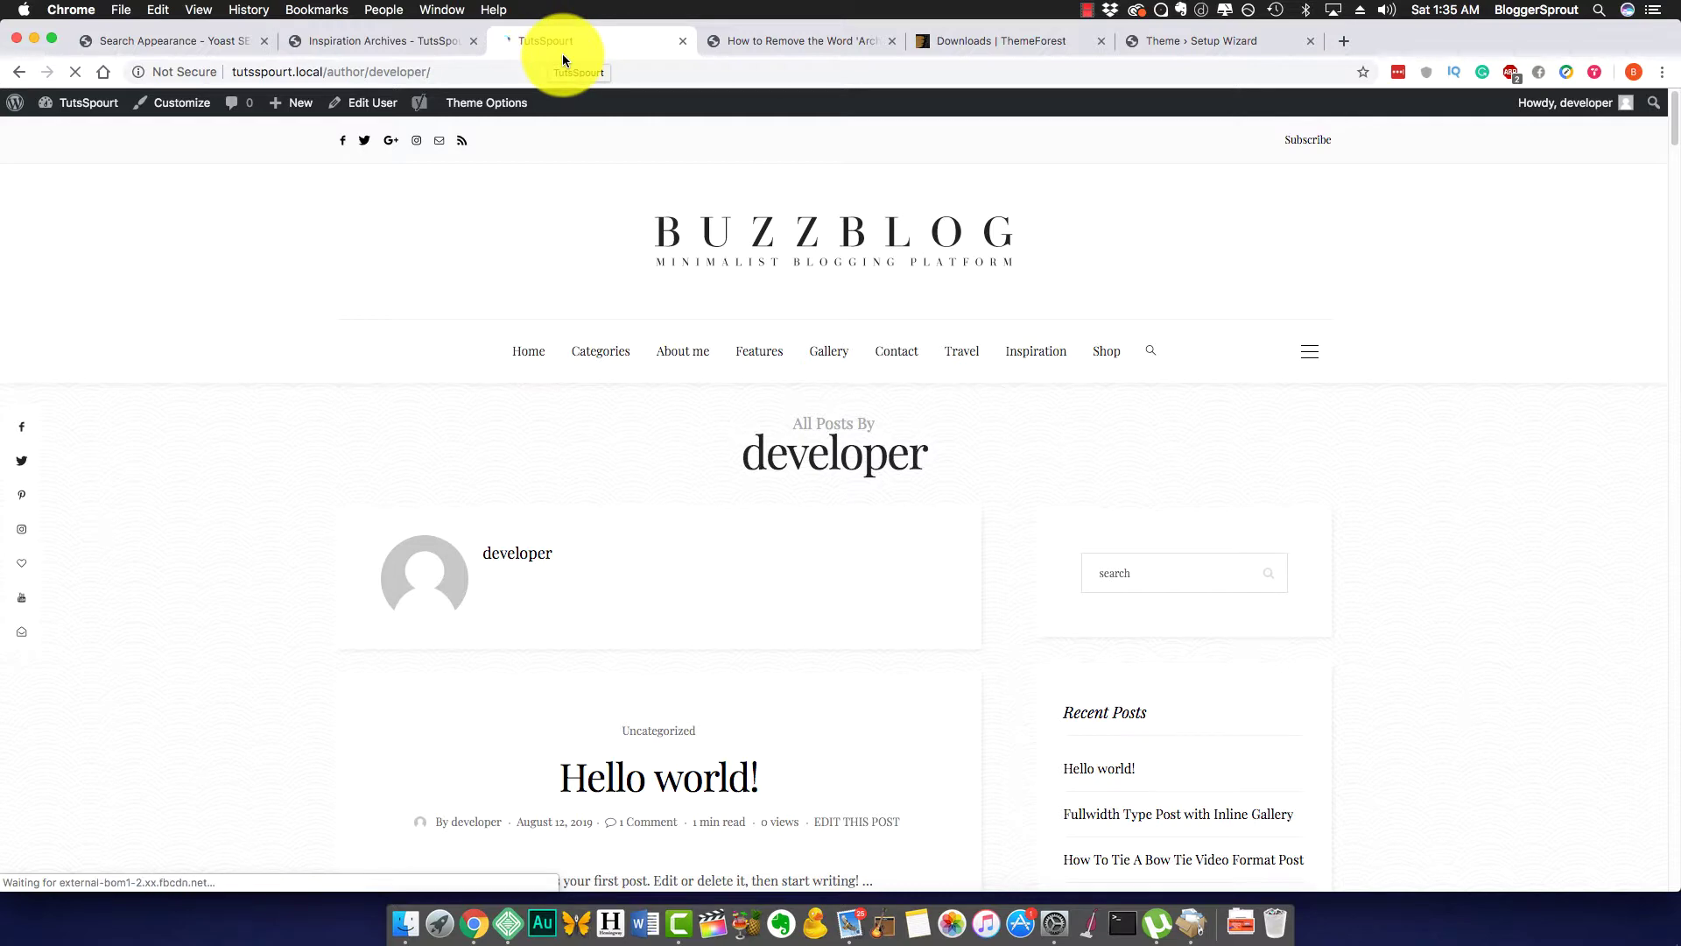
{"action": "left_click", "coordinate": [305, 44]}
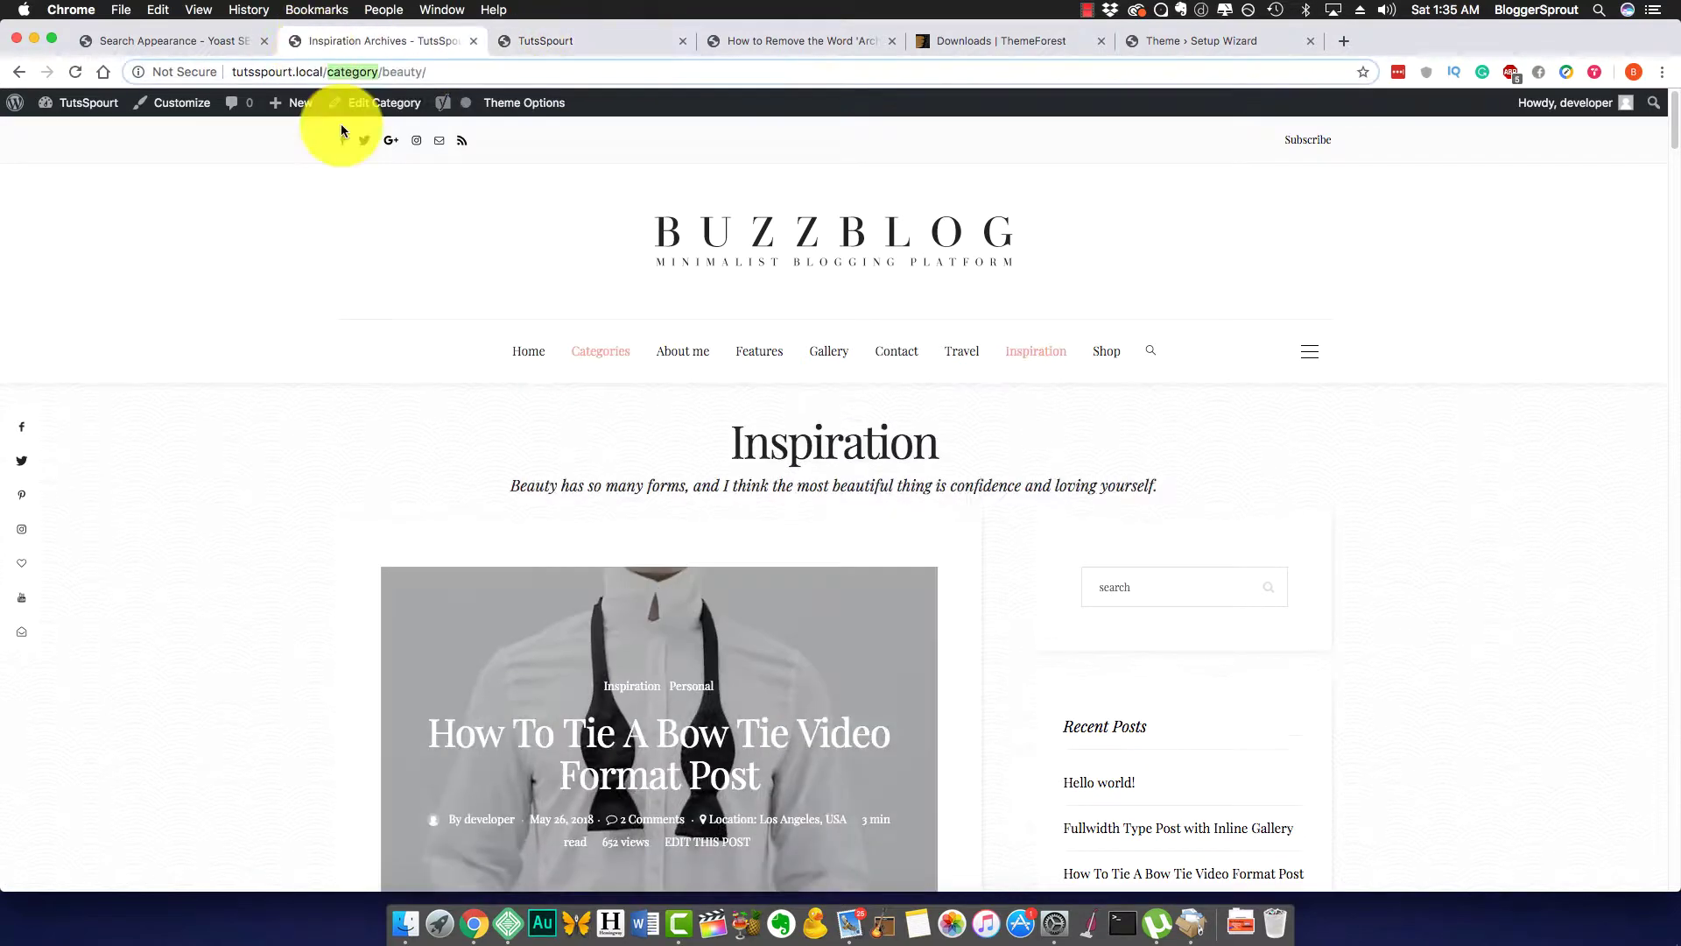
Add a Separator and the text 'Posts by' after Site title in the author archives SEO title
{"action": "left_click", "coordinate": [158, 45]}
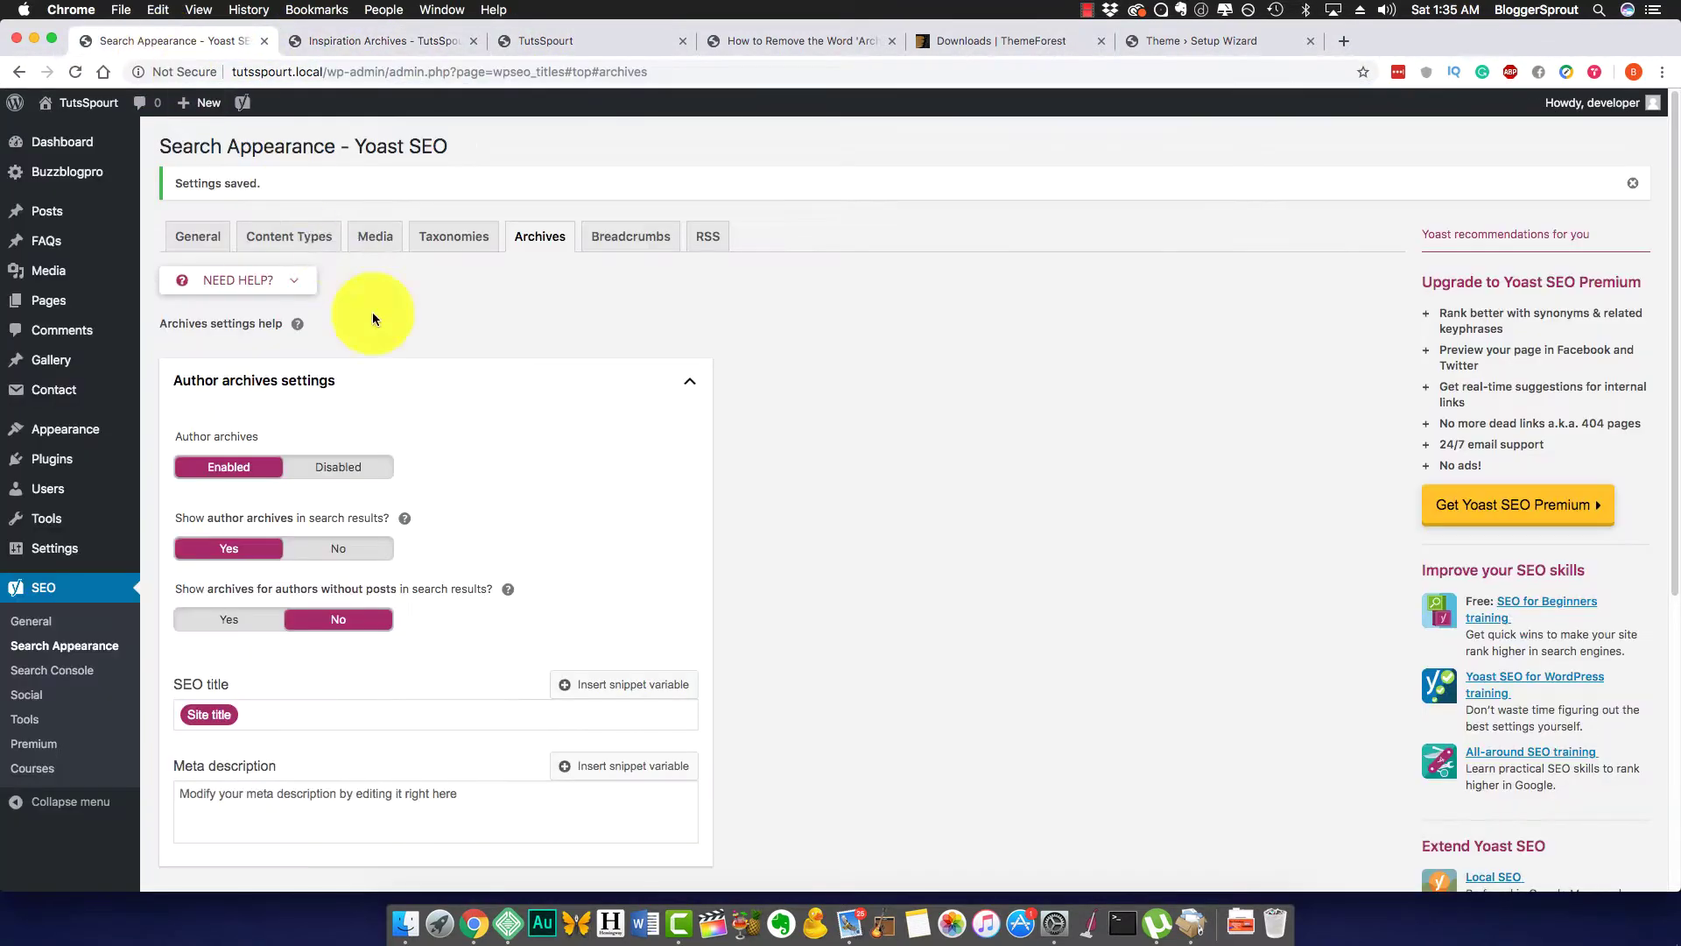
{"action": "left_click", "coordinate": [264, 714]}
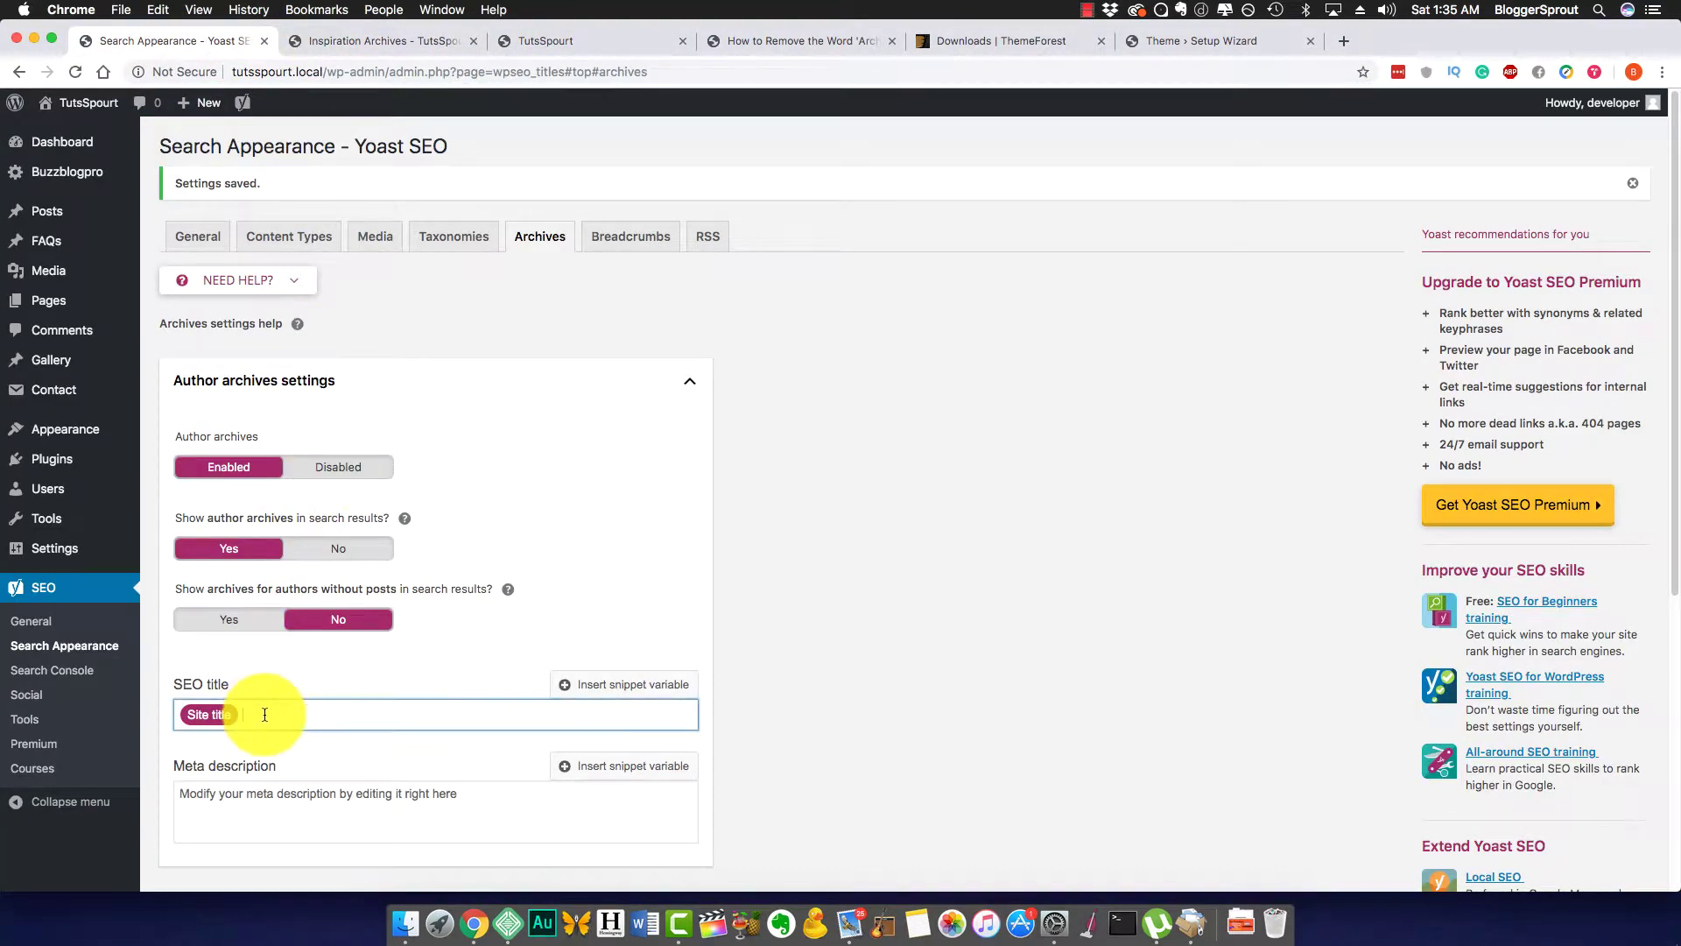
{"action": "left_click", "coordinate": [625, 684]}
{"action": "left_click", "coordinate": [303, 780]}
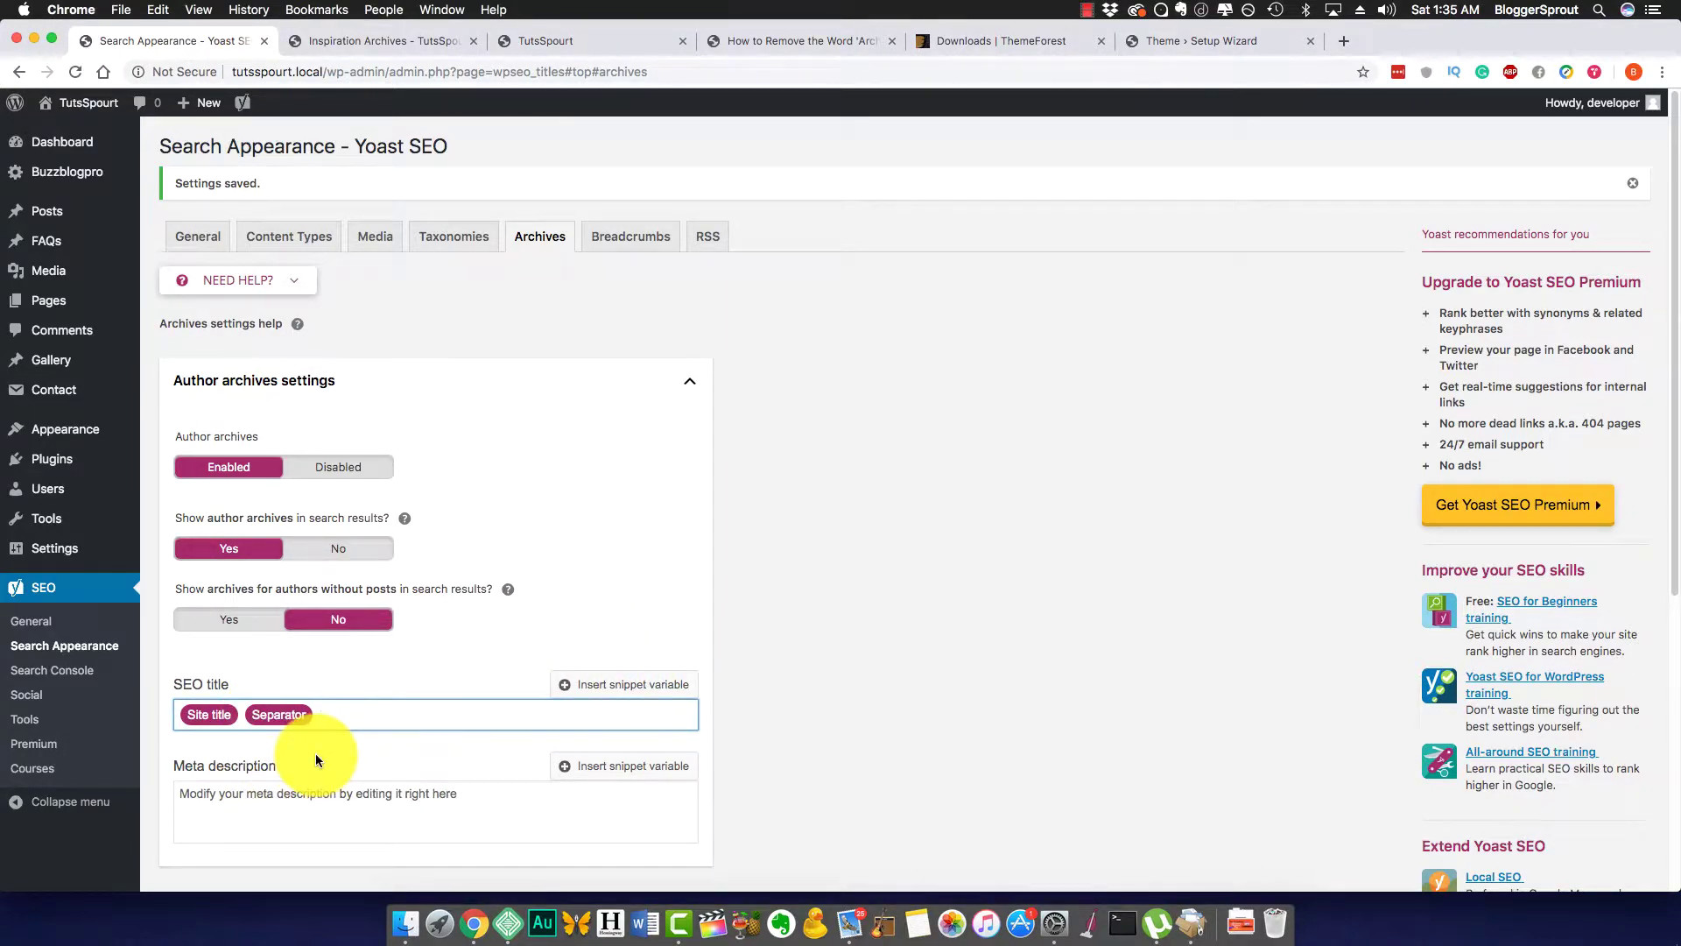
{"action": "type", "text": "Posts b"}
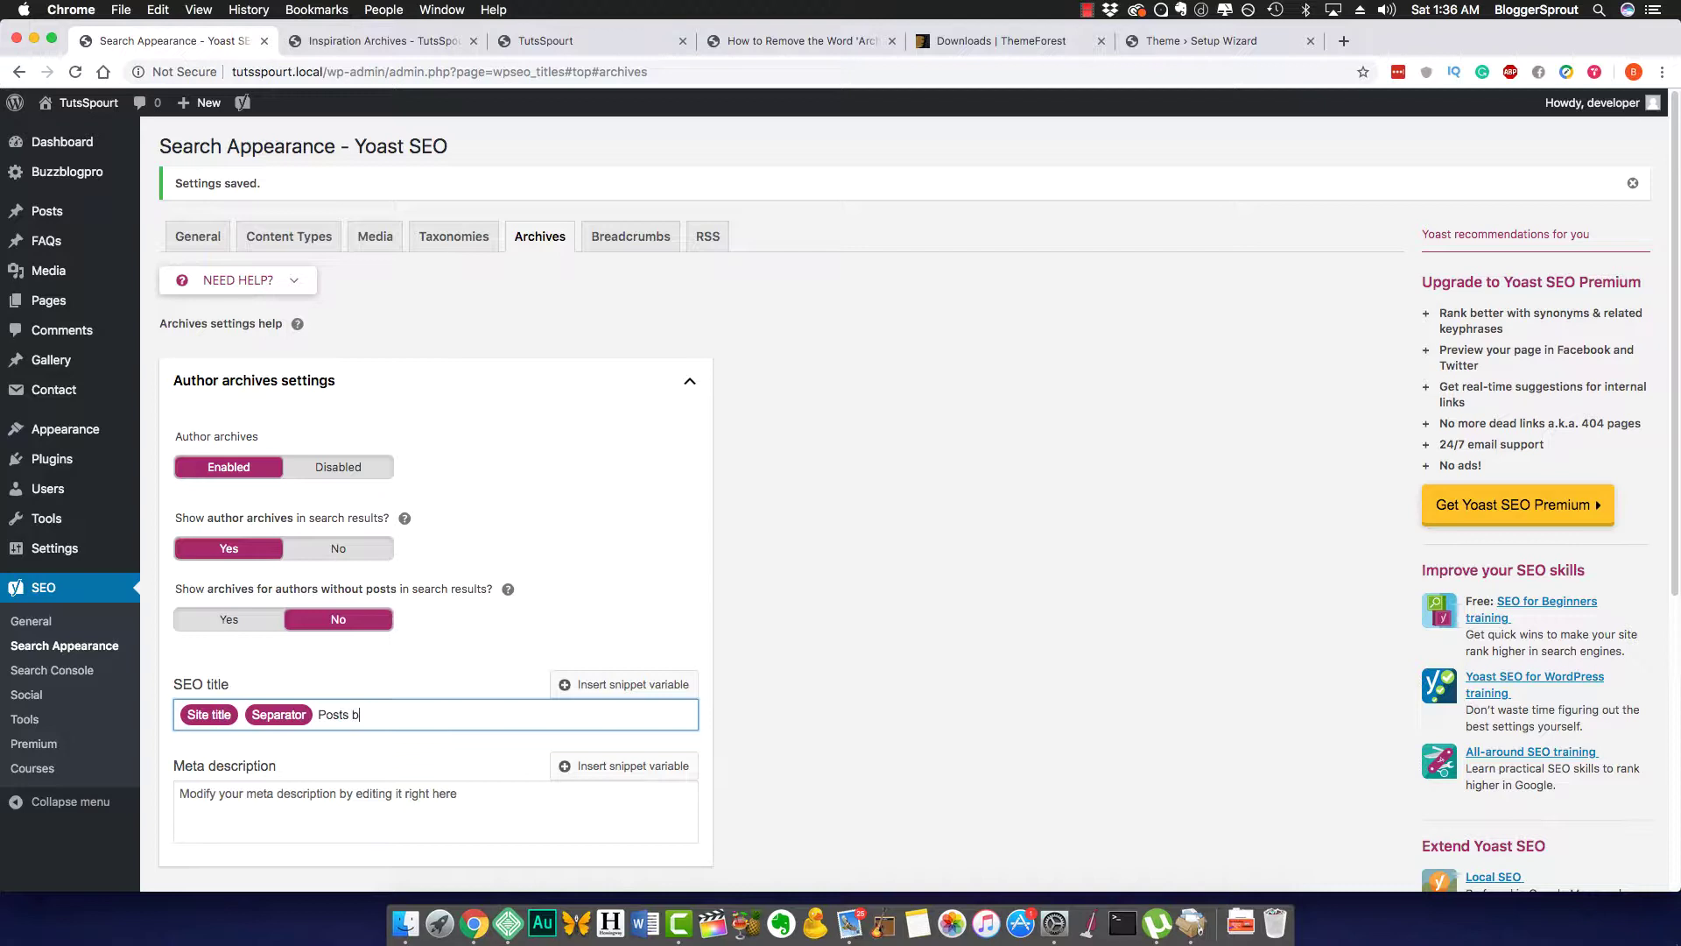
{"action": "type", "text": "y"}
Append the Name variable to the author archives title and save the changes
{"action": "left_click", "coordinate": [630, 684]}
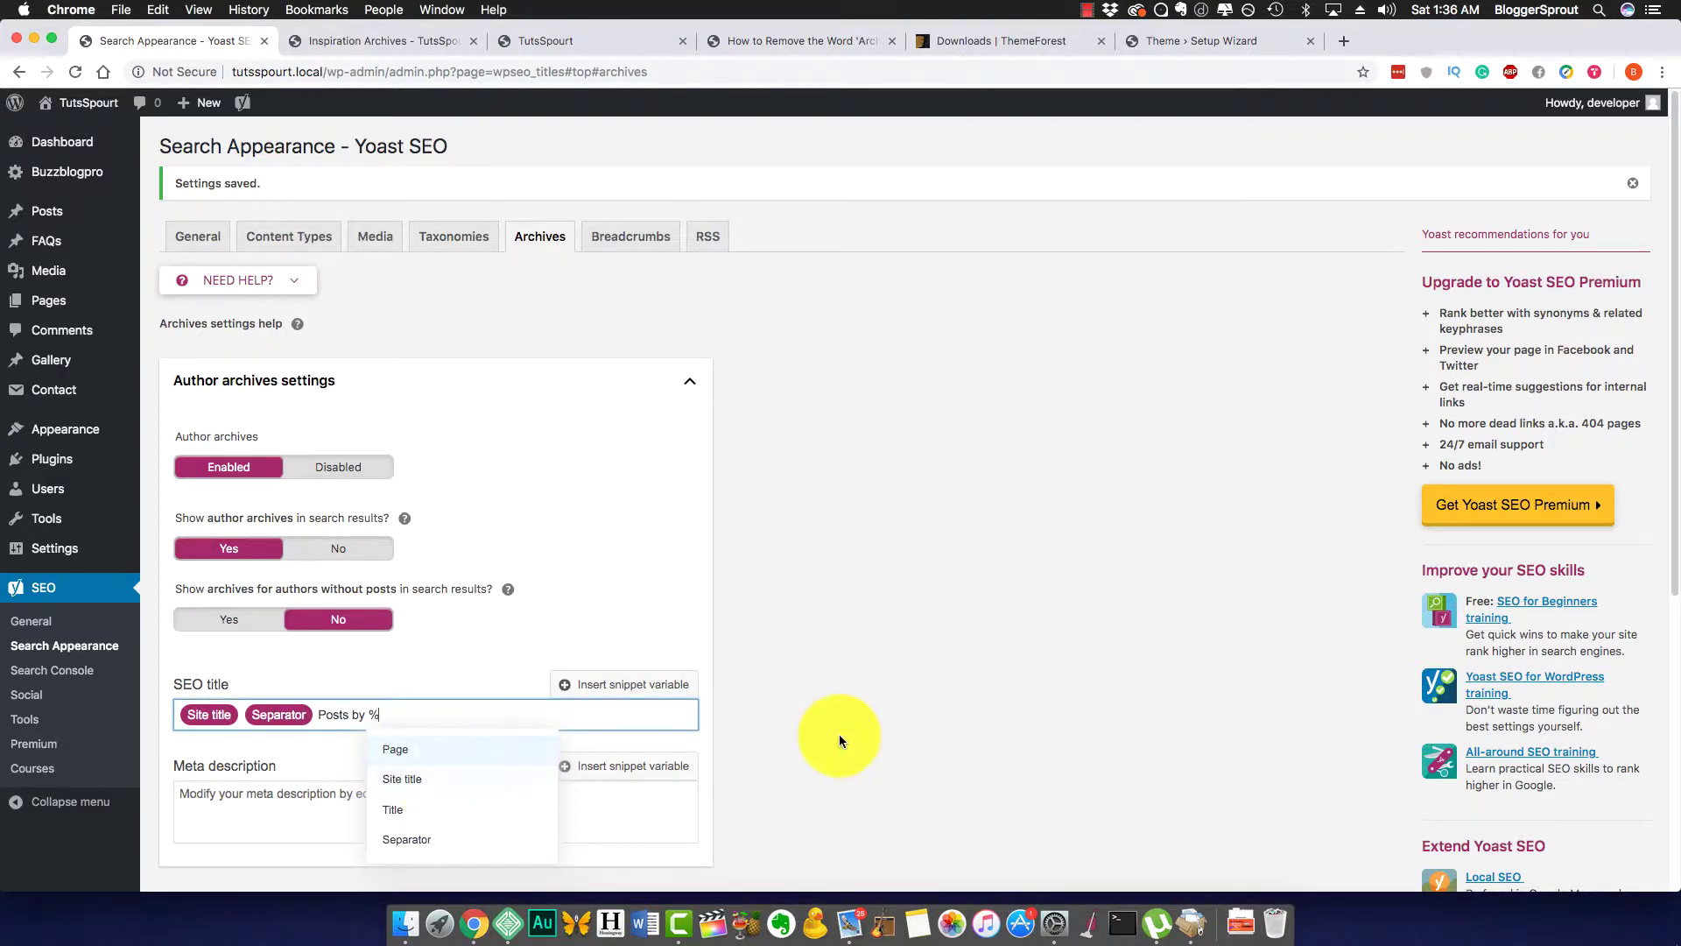
{"action": "left_click", "coordinate": [844, 734]}
{"action": "left_click", "coordinate": [434, 720]}
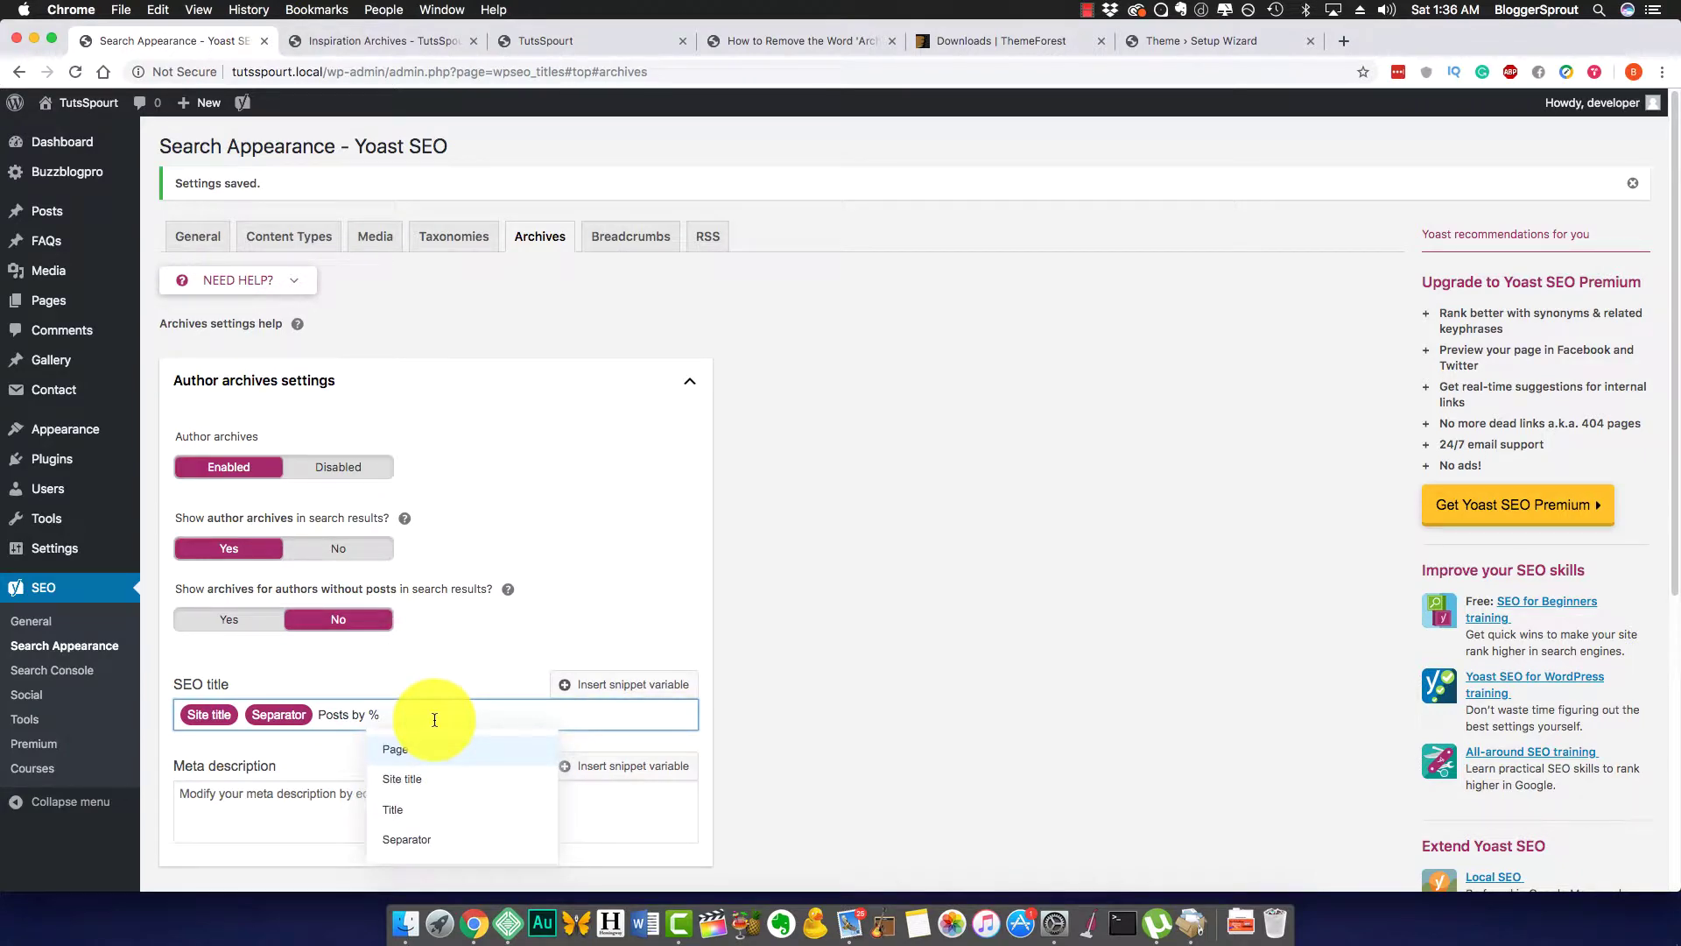
{"action": "type", "text": "Na"}
{"action": "key", "text": "Return"}
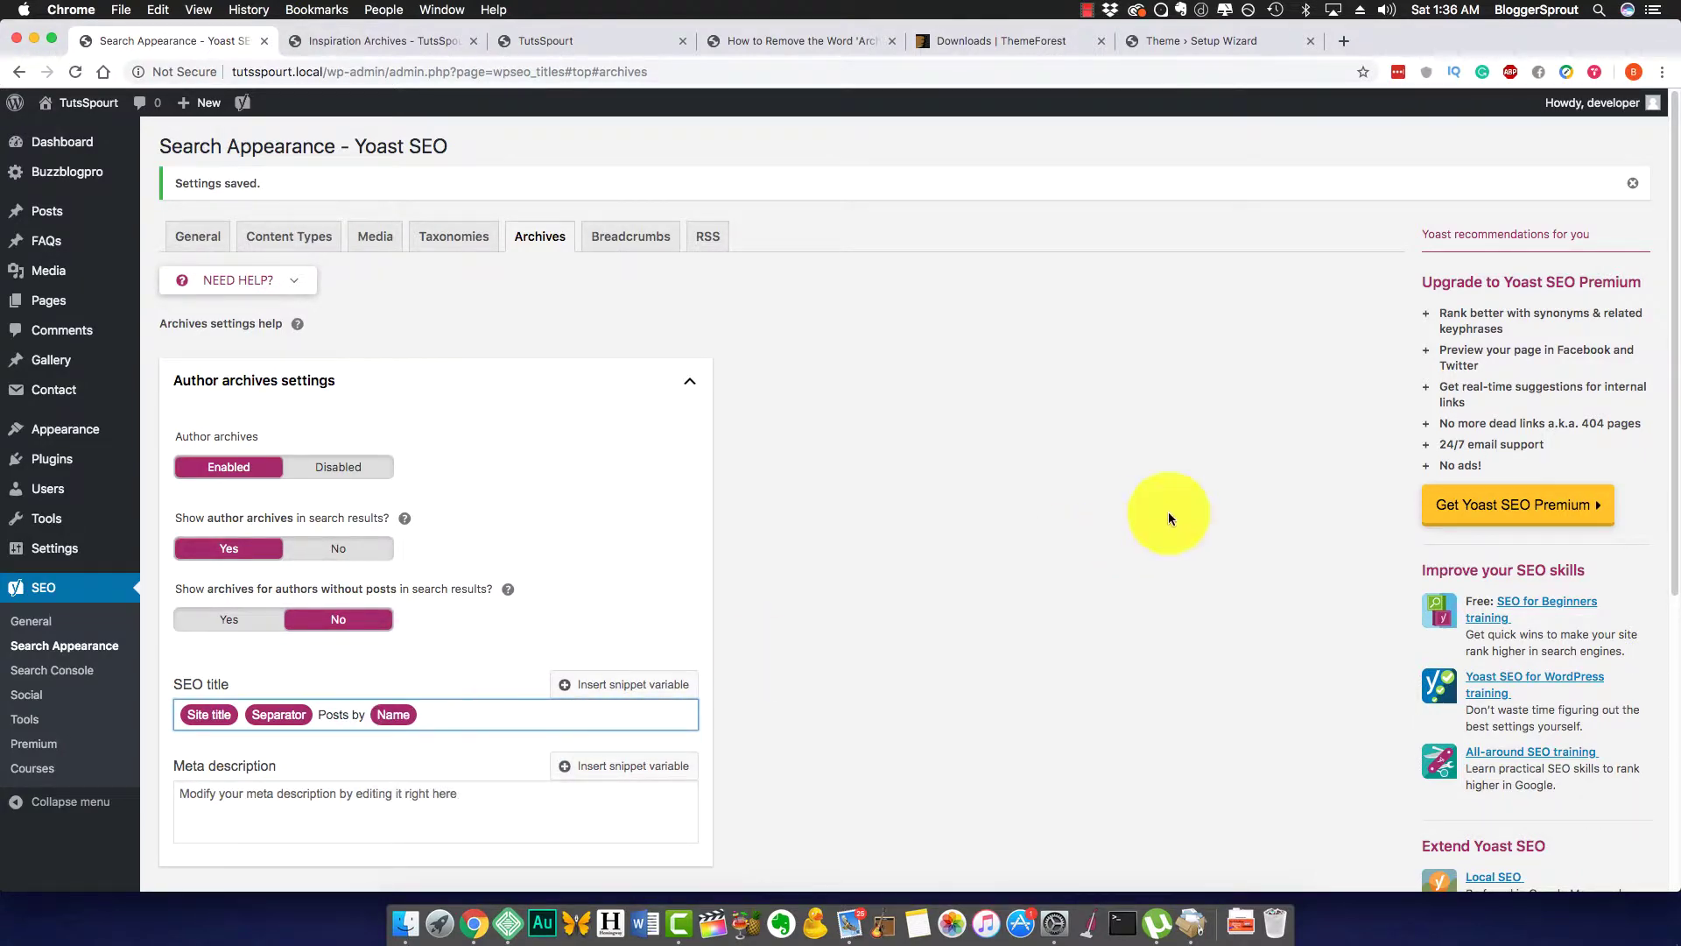
{"action": "scroll", "coordinate": [1626, 819], "scroll_direction": "down", "scroll_amount": 5}
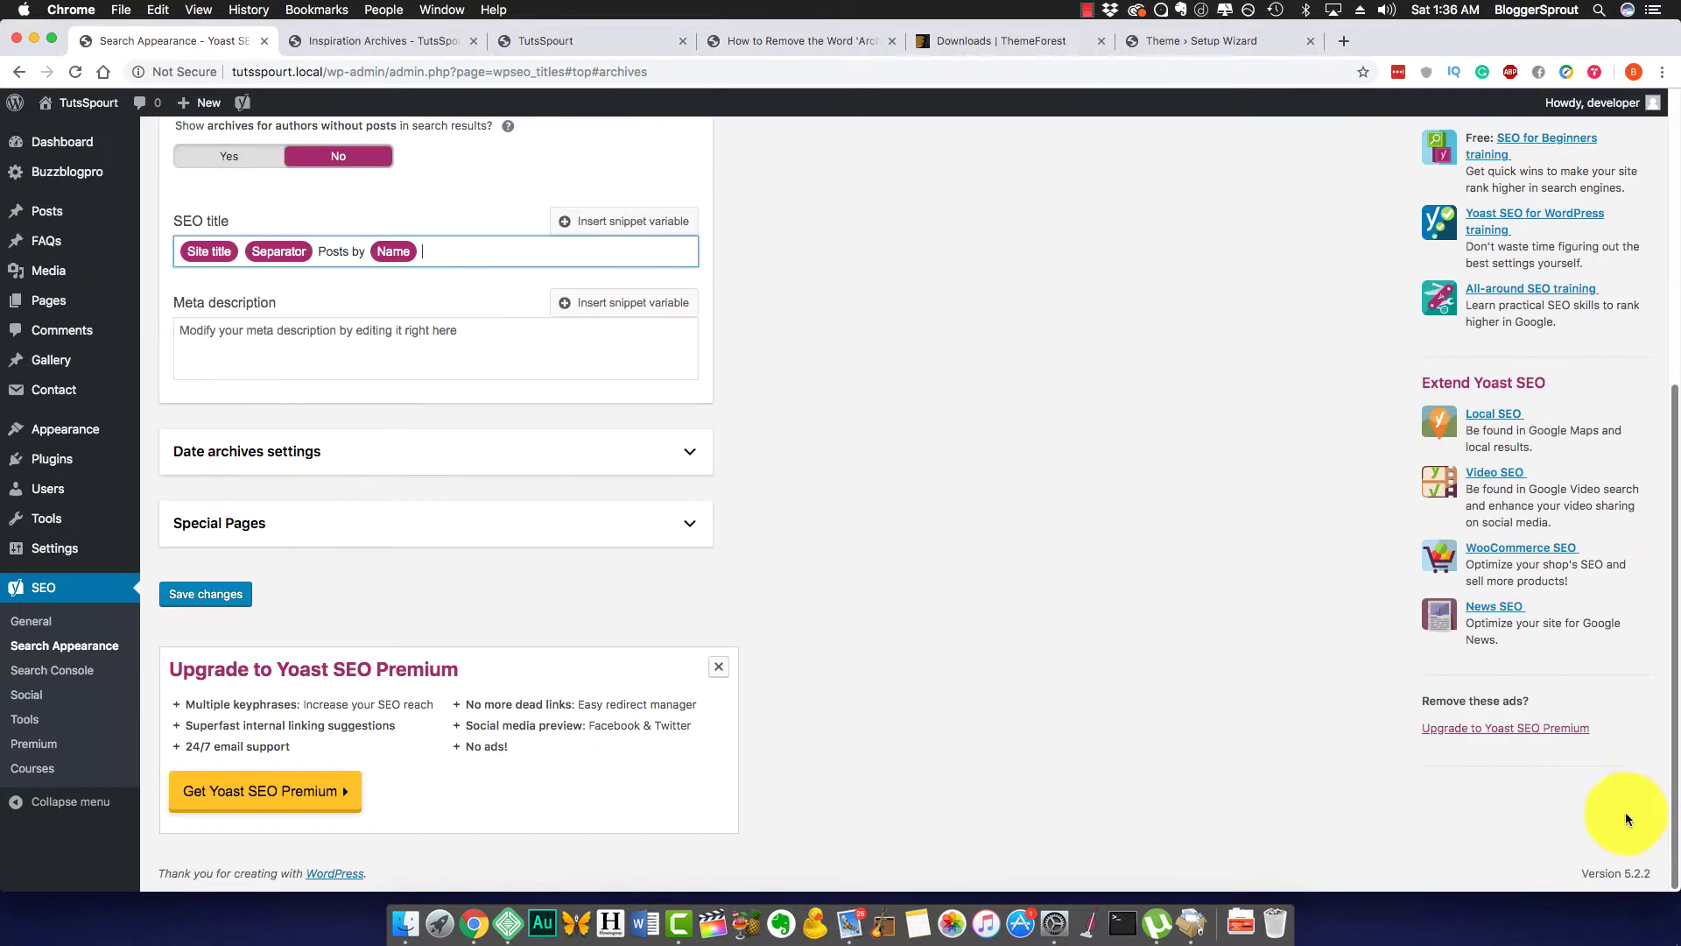
{"action": "left_click", "coordinate": [210, 593]}
Reload the author page to check its new title, then revisit the Inspiration tab and return to Yoast
{"action": "left_click", "coordinate": [543, 49]}
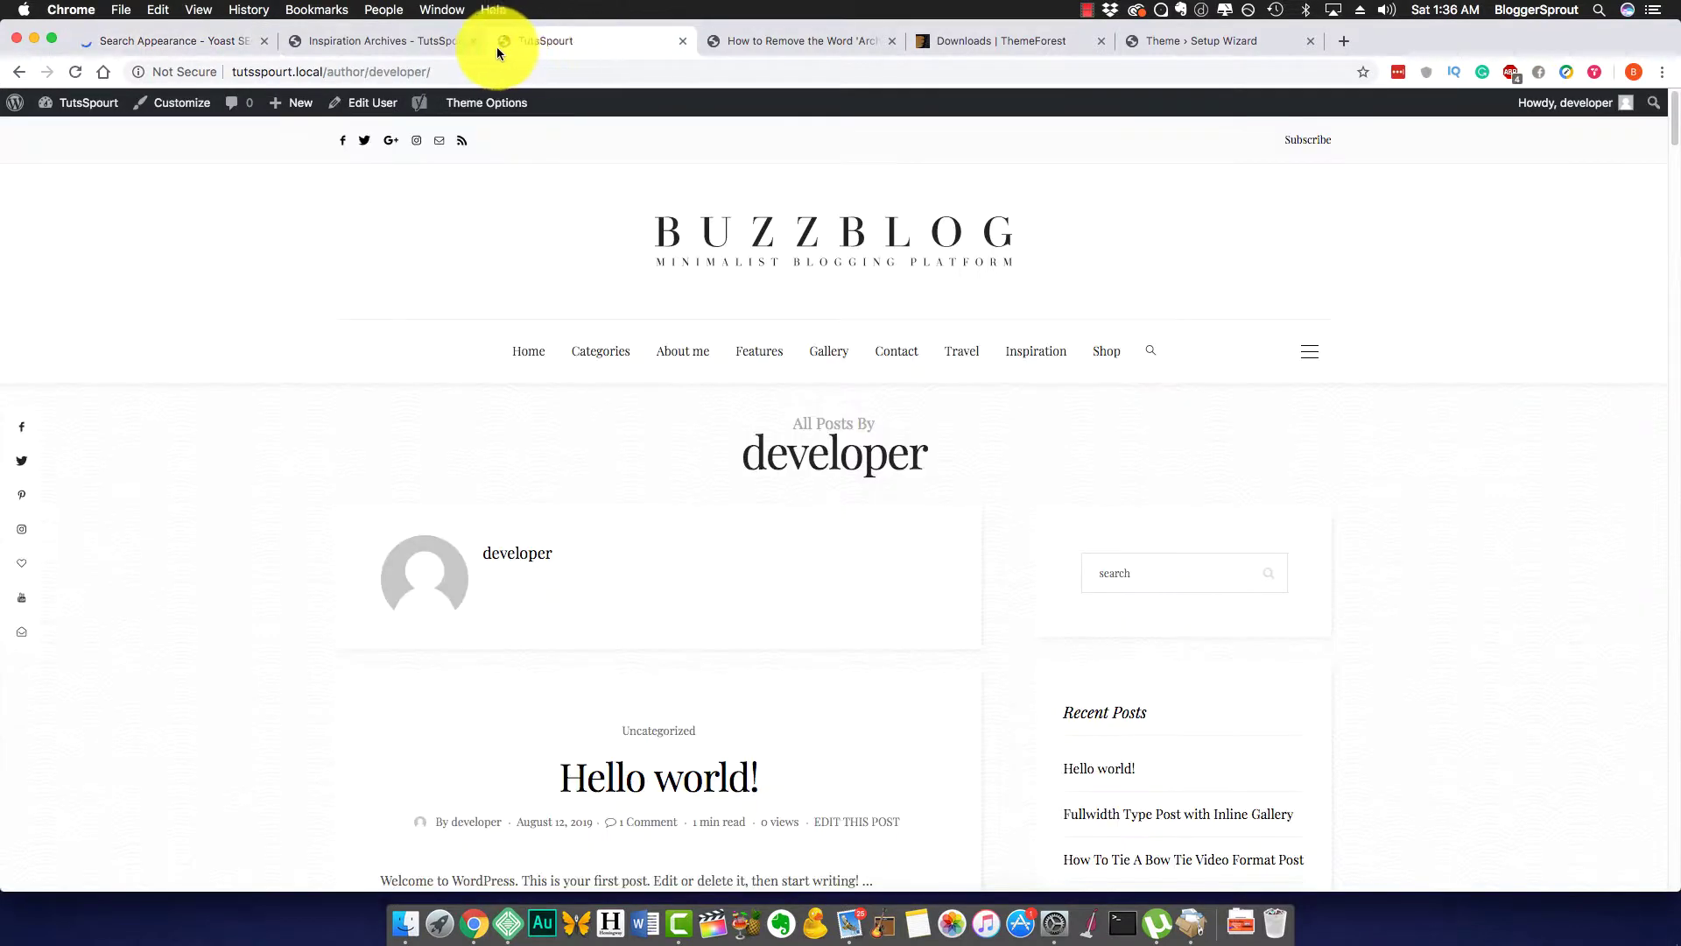
{"action": "left_click", "coordinate": [71, 70]}
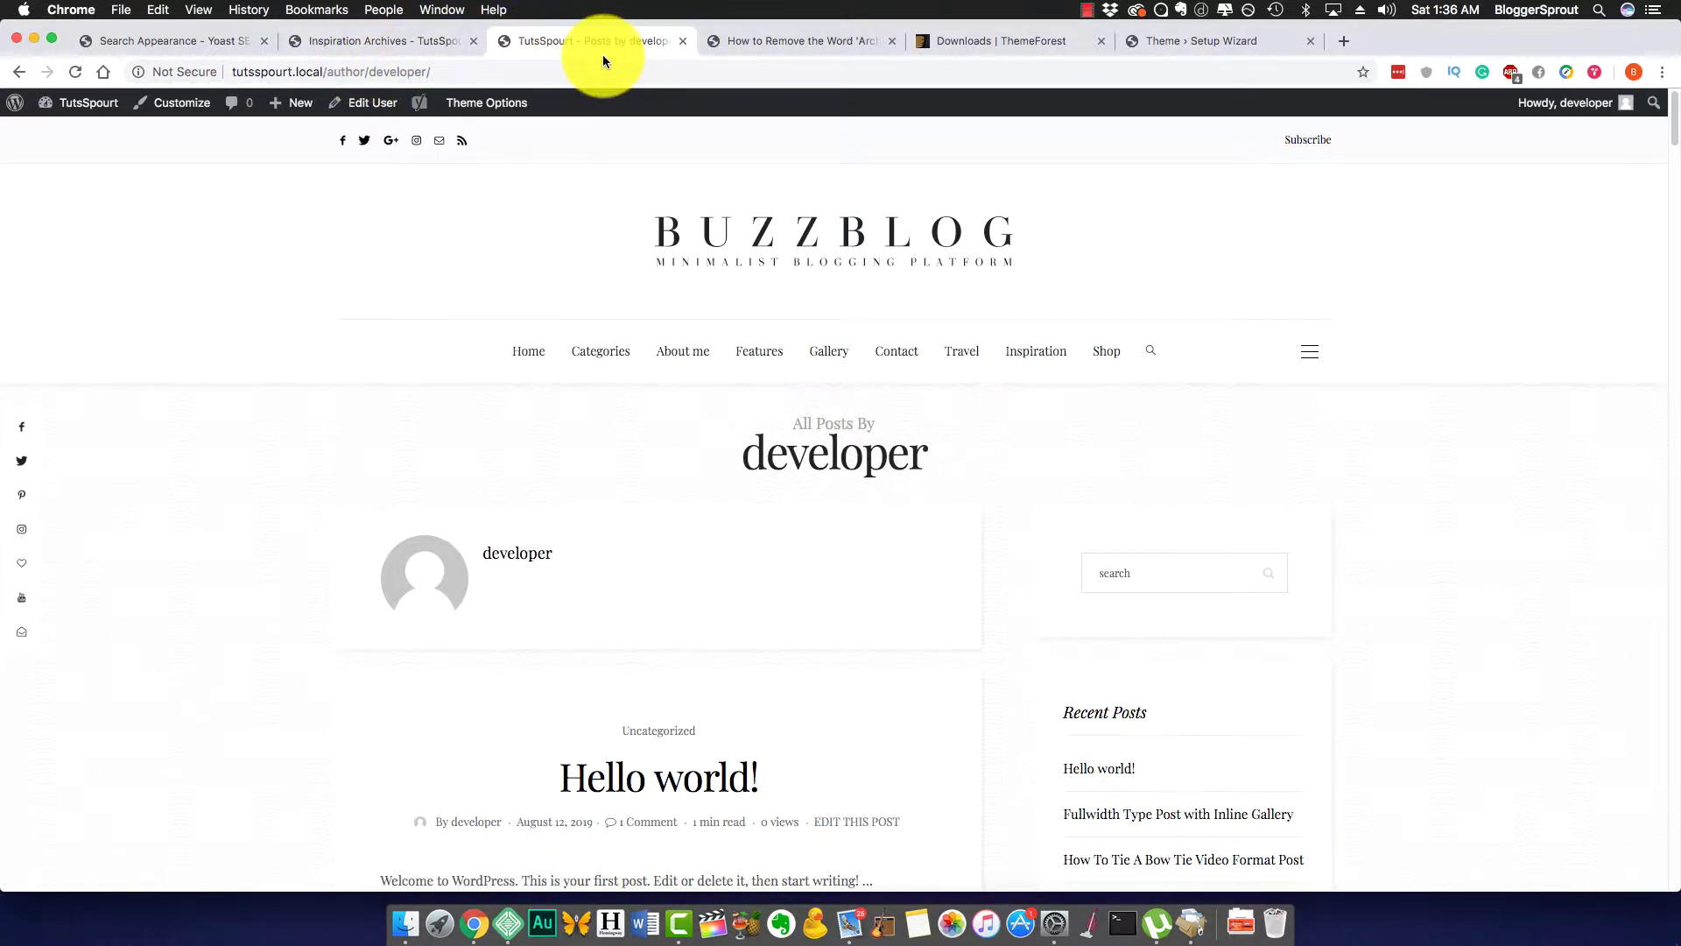
{"action": "left_click", "coordinate": [209, 40]}
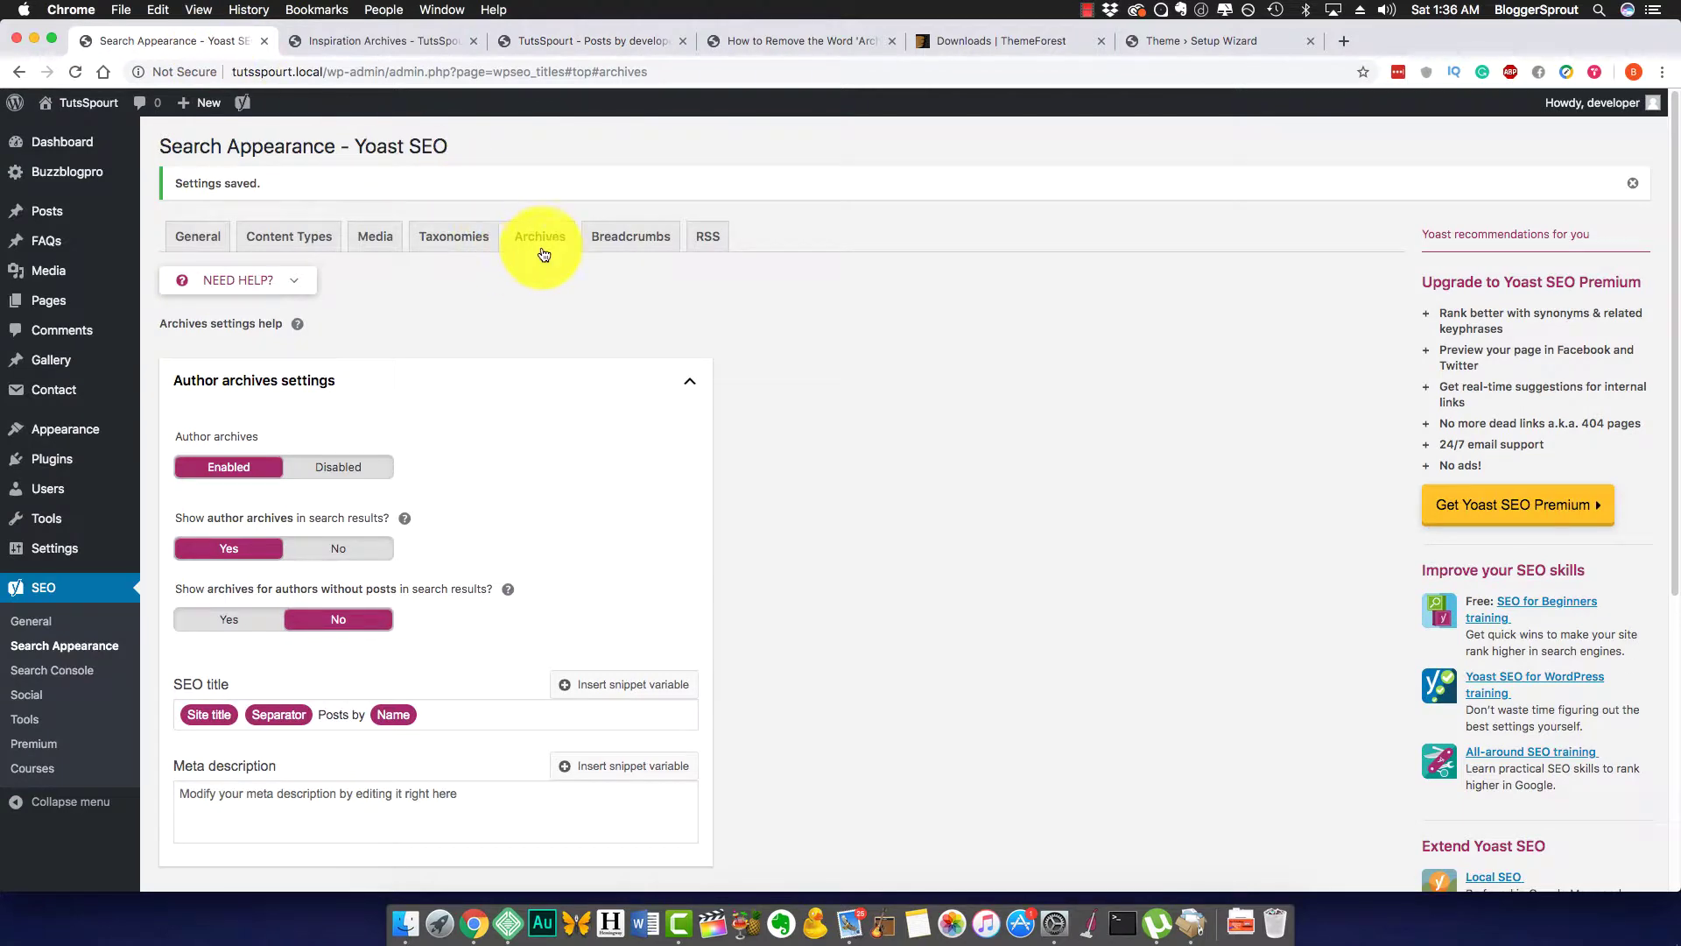
{"action": "left_click", "coordinate": [255, 386]}
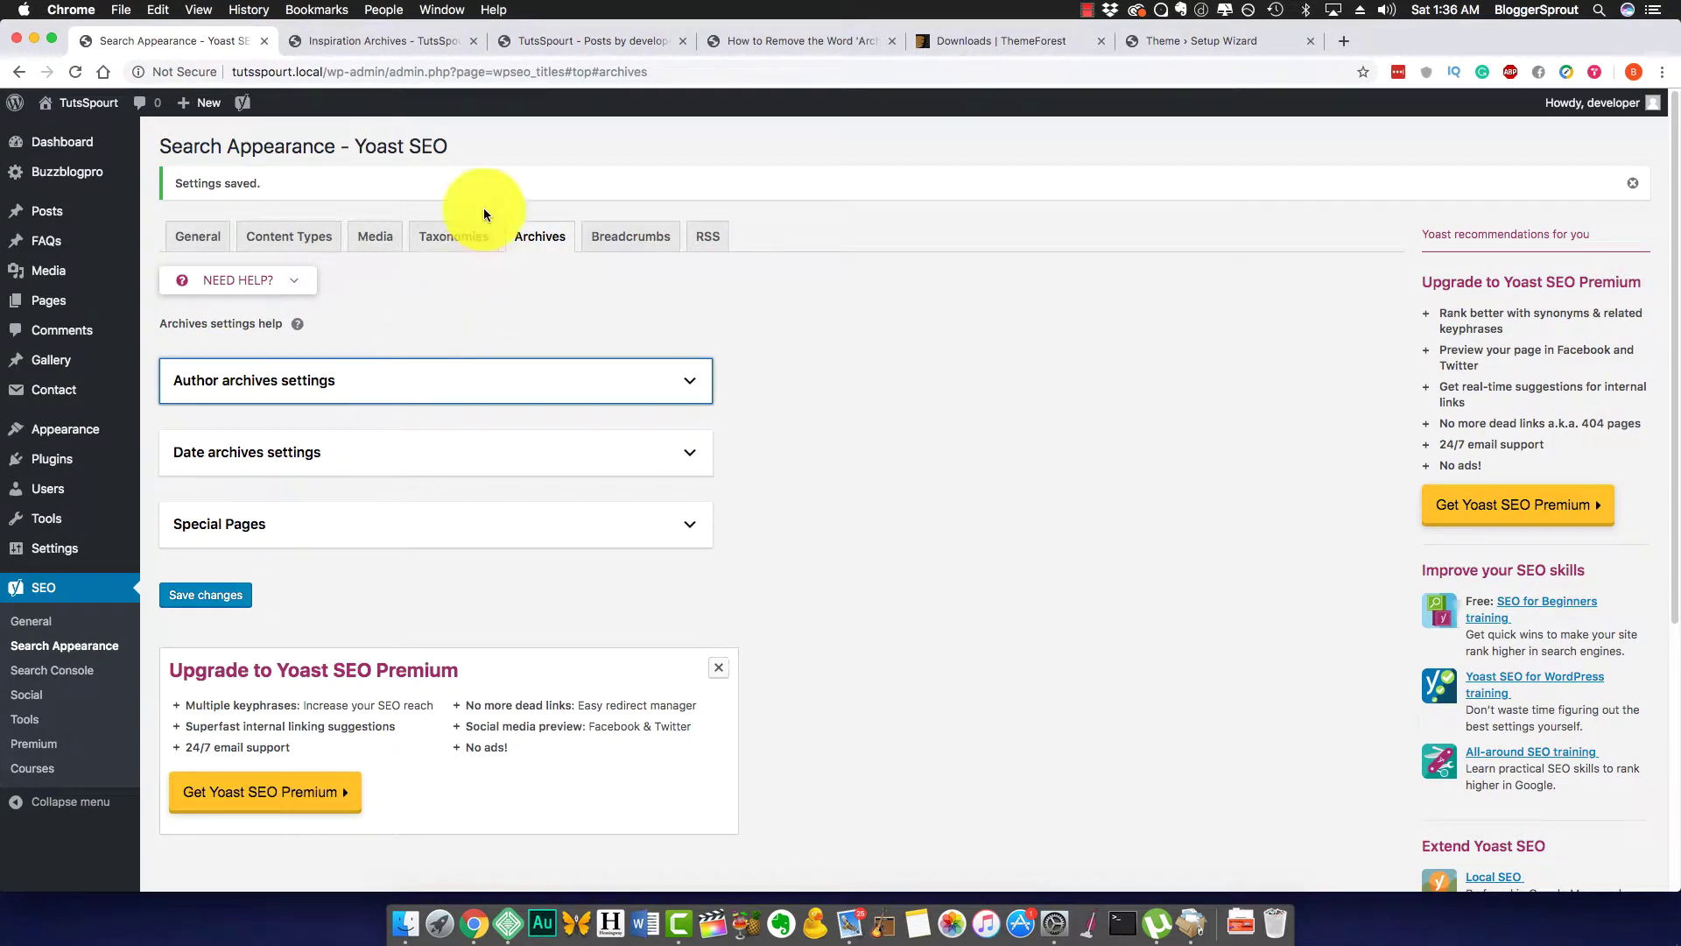
{"action": "left_click", "coordinate": [403, 39]}
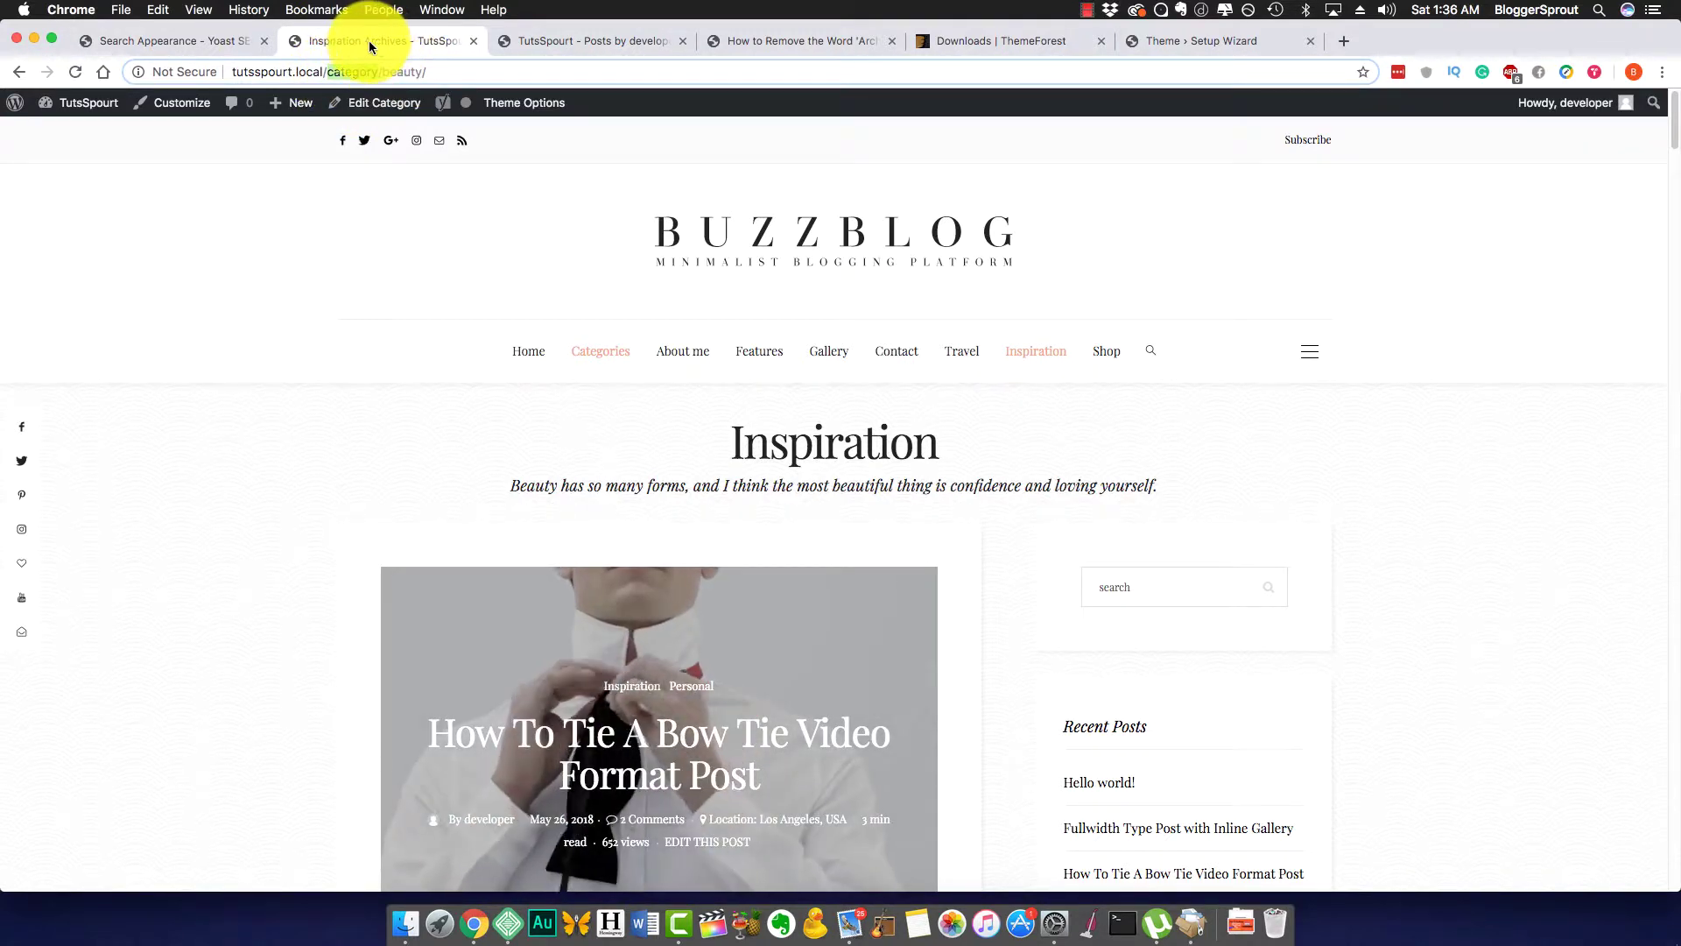
{"action": "double_click", "coordinate": [355, 72]}
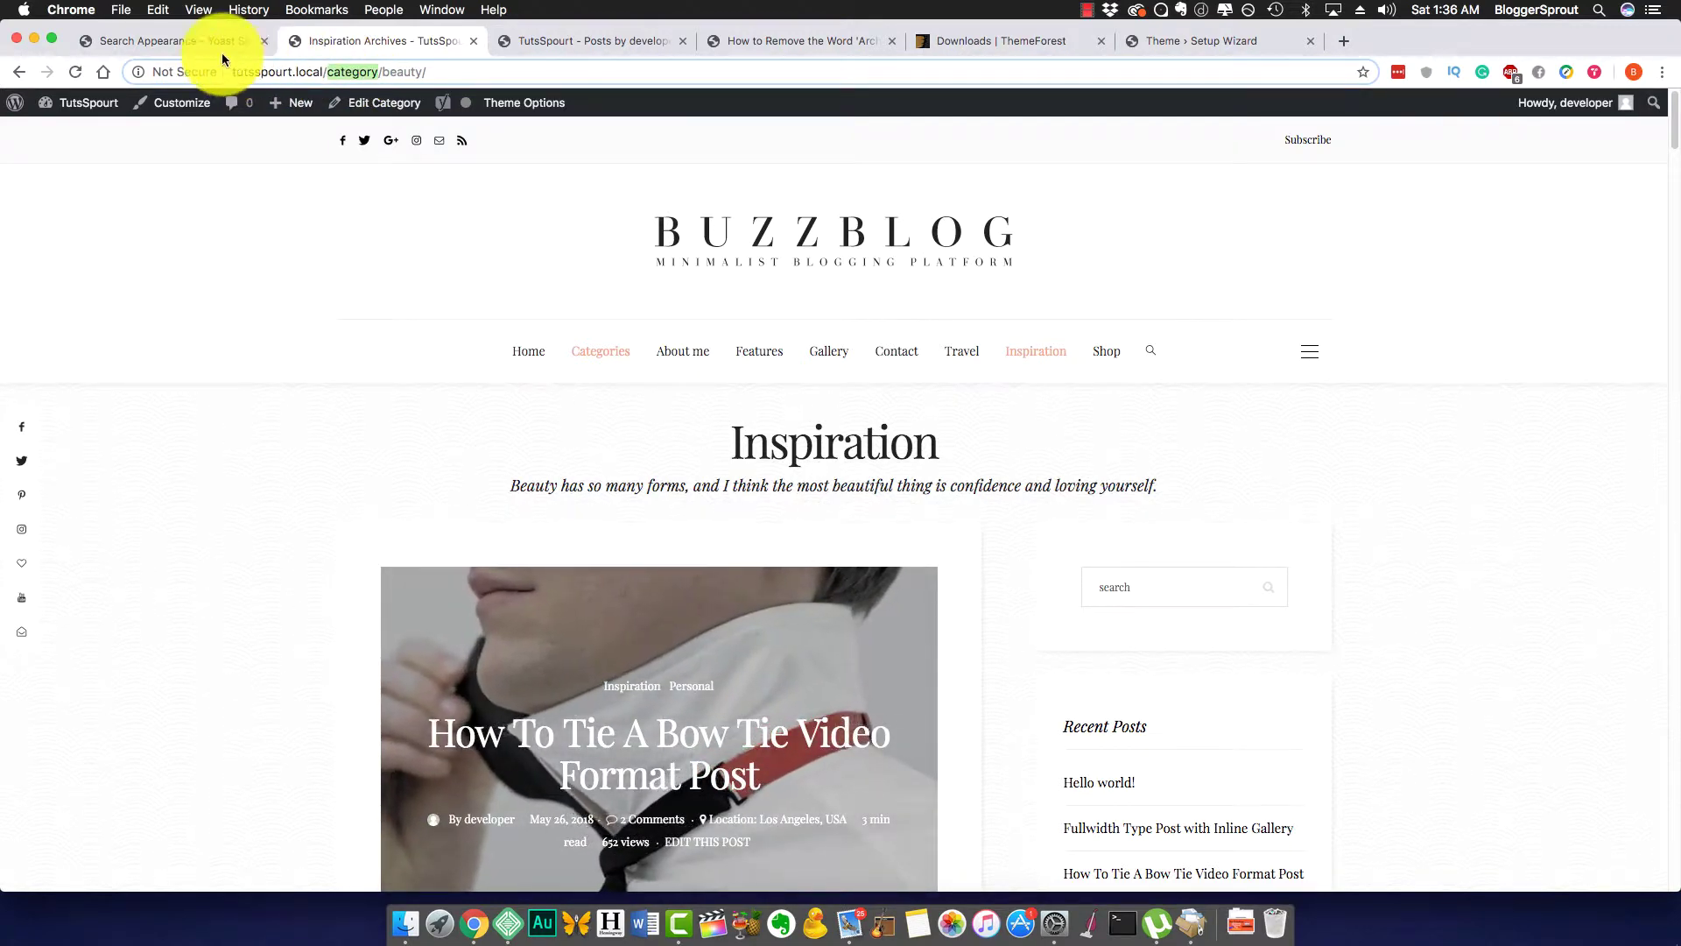
{"action": "left_click", "coordinate": [188, 44]}
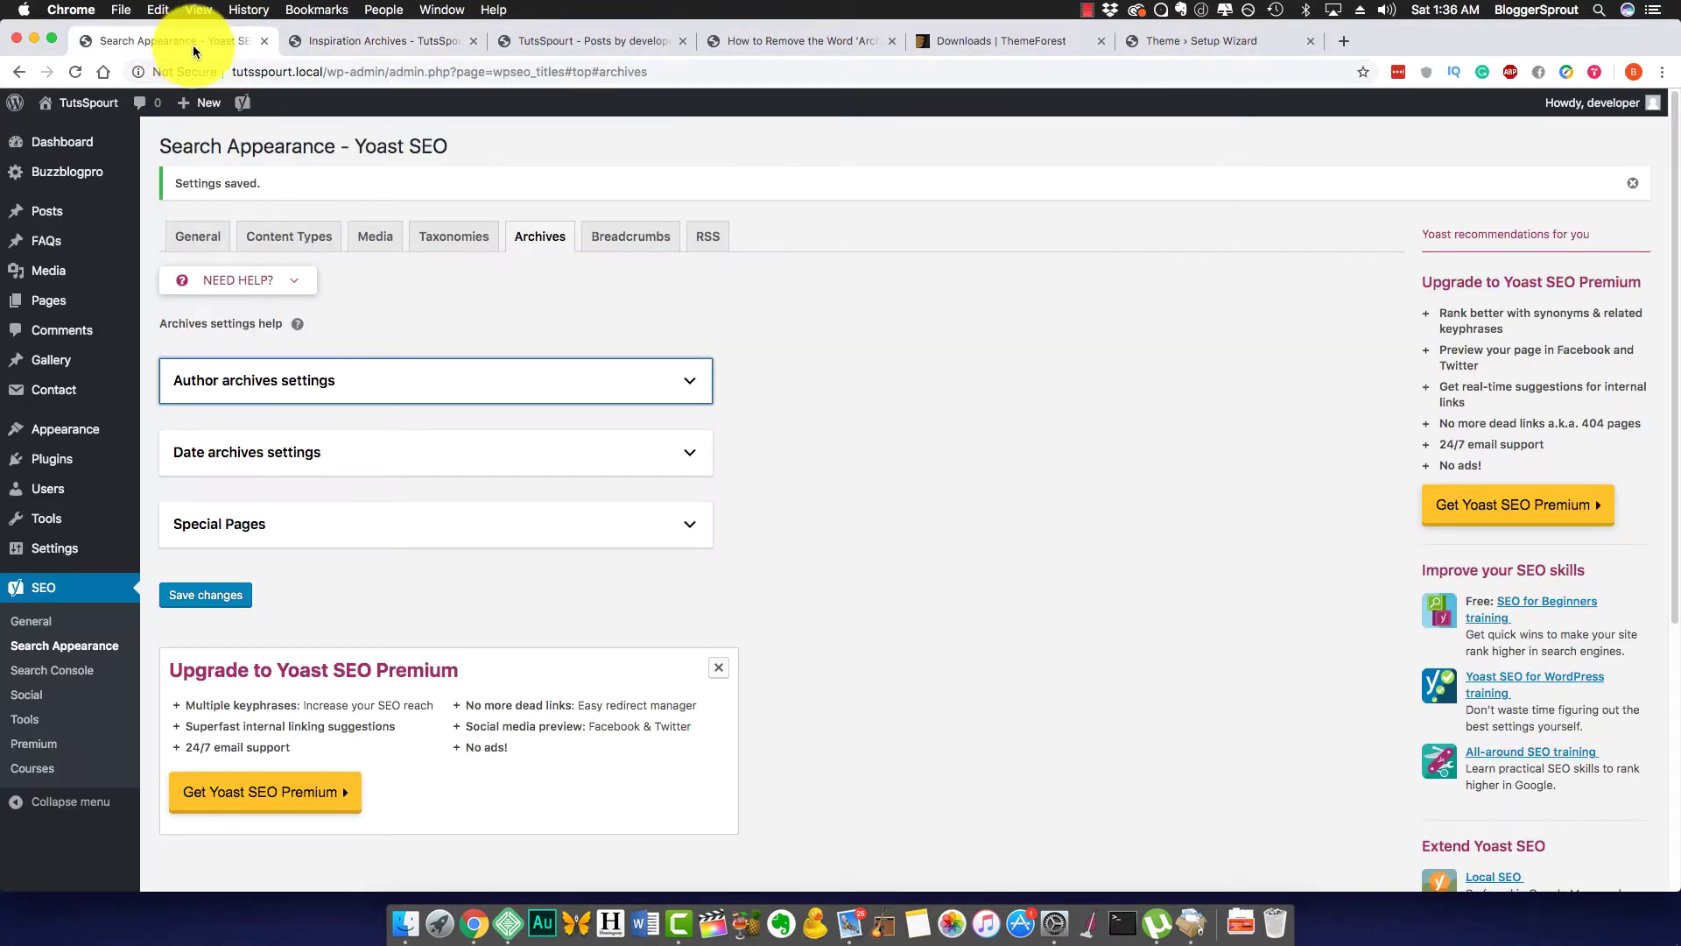
On the Taxonomies tab, delete 'Archives' from the Categories SEO title and save
{"action": "left_click", "coordinate": [451, 250]}
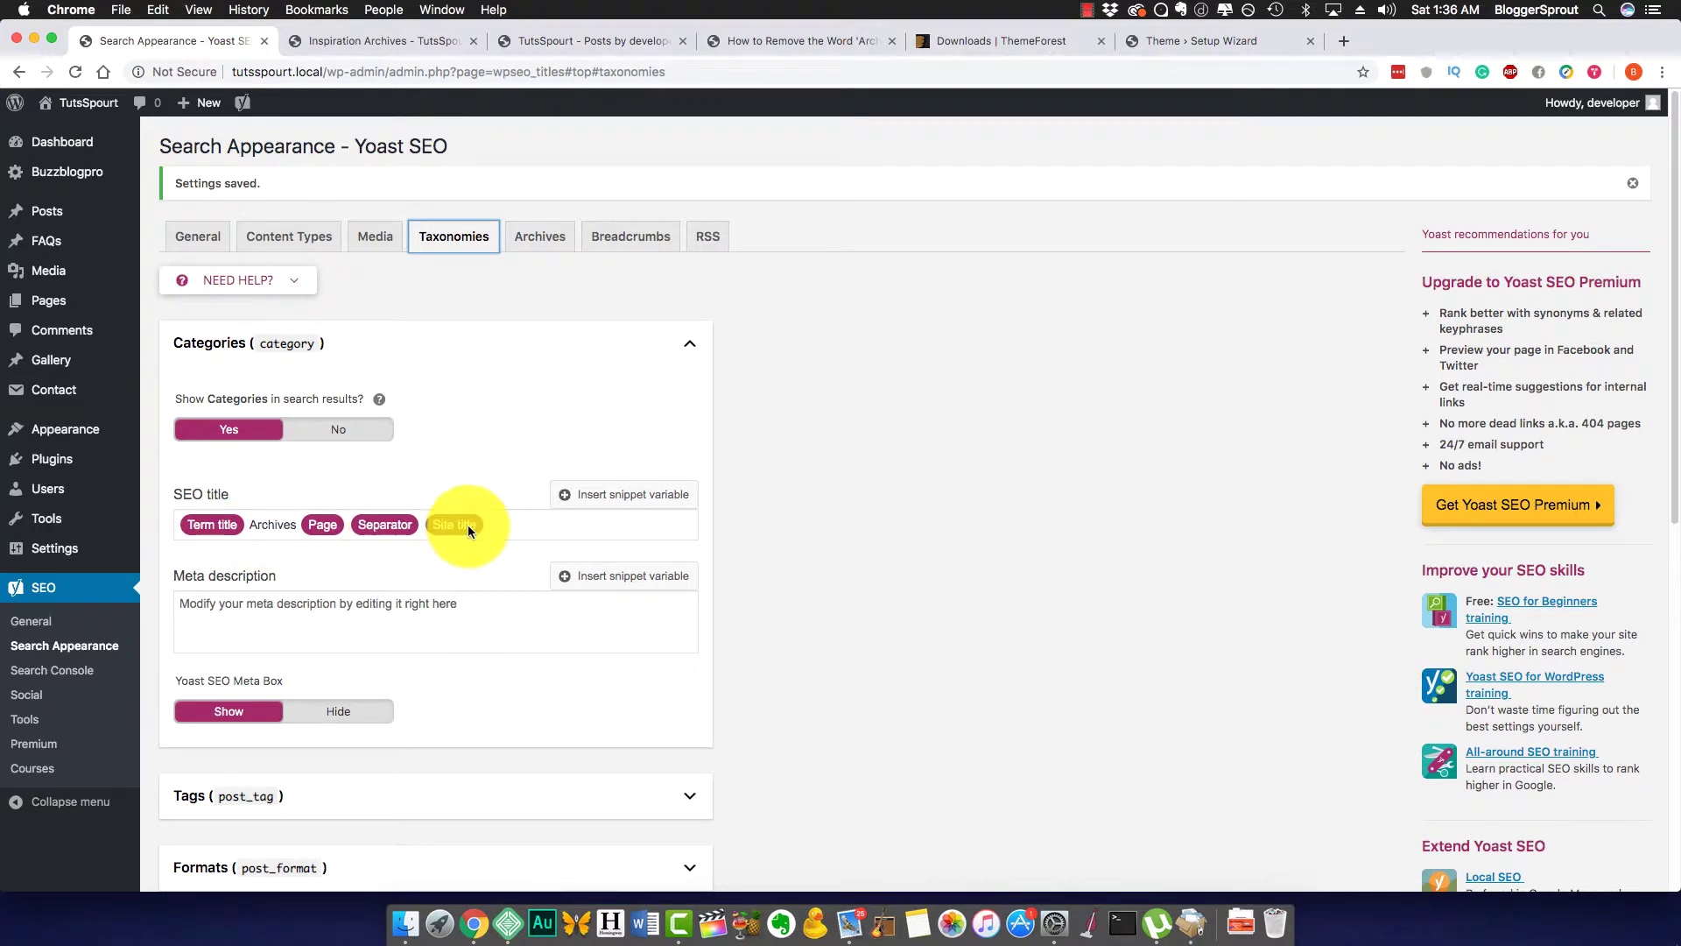
{"action": "double_click", "coordinate": [276, 530]}
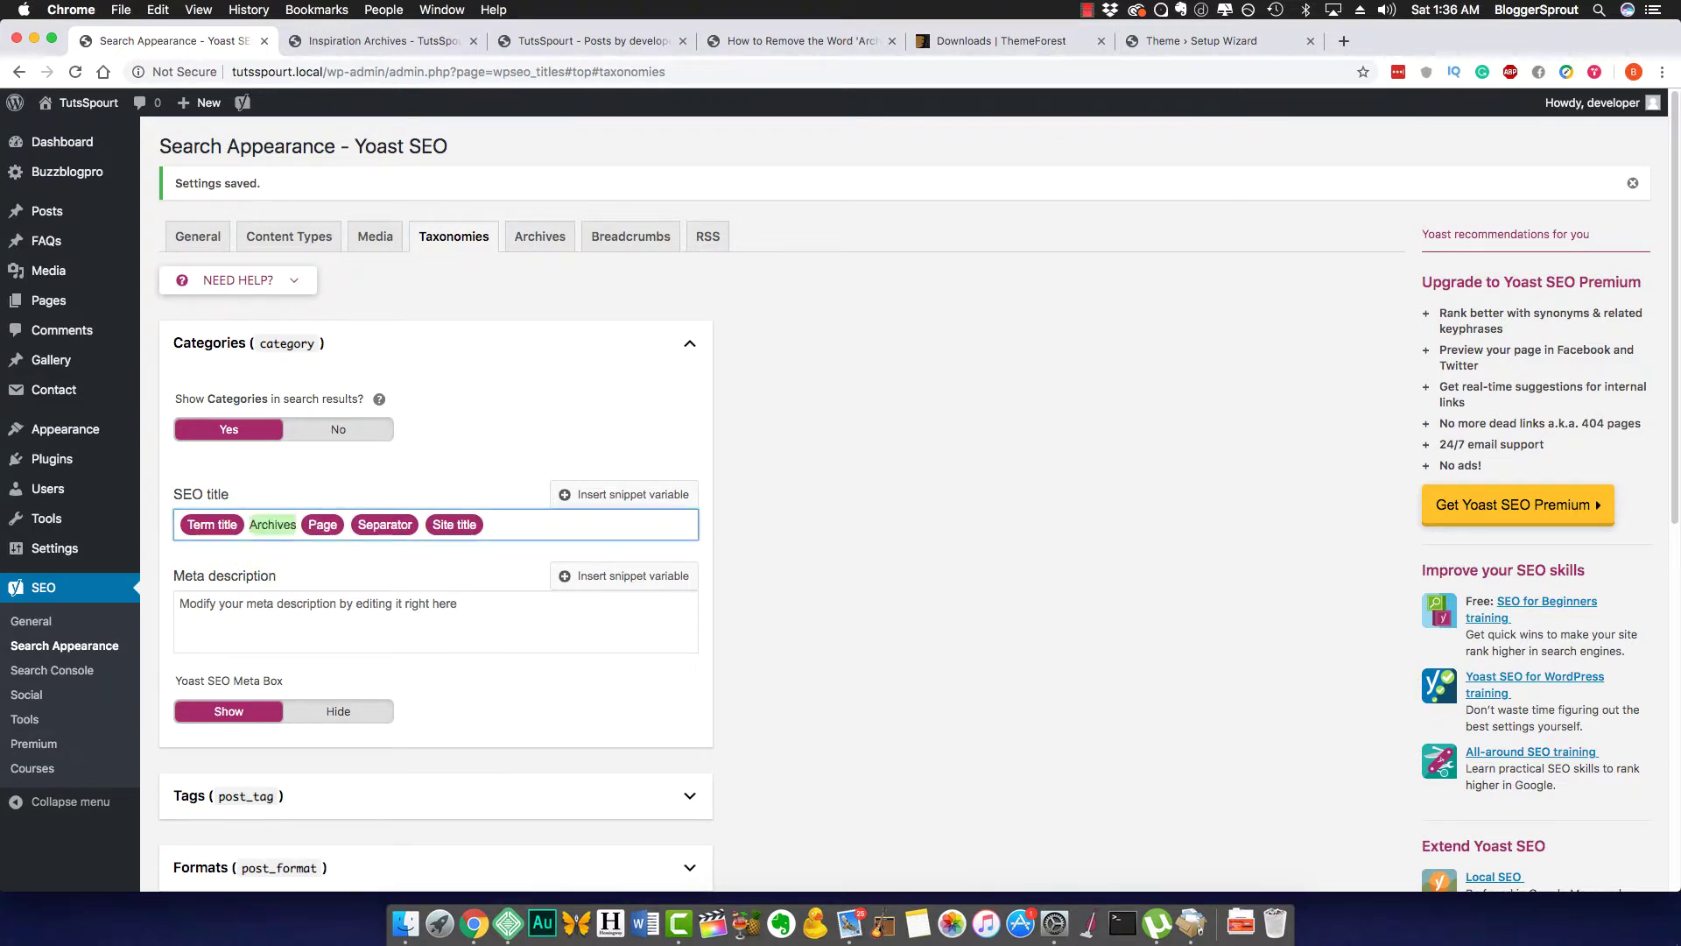
{"action": "key", "text": "BackSpace"}
{"action": "key", "text": "BackSpace"}
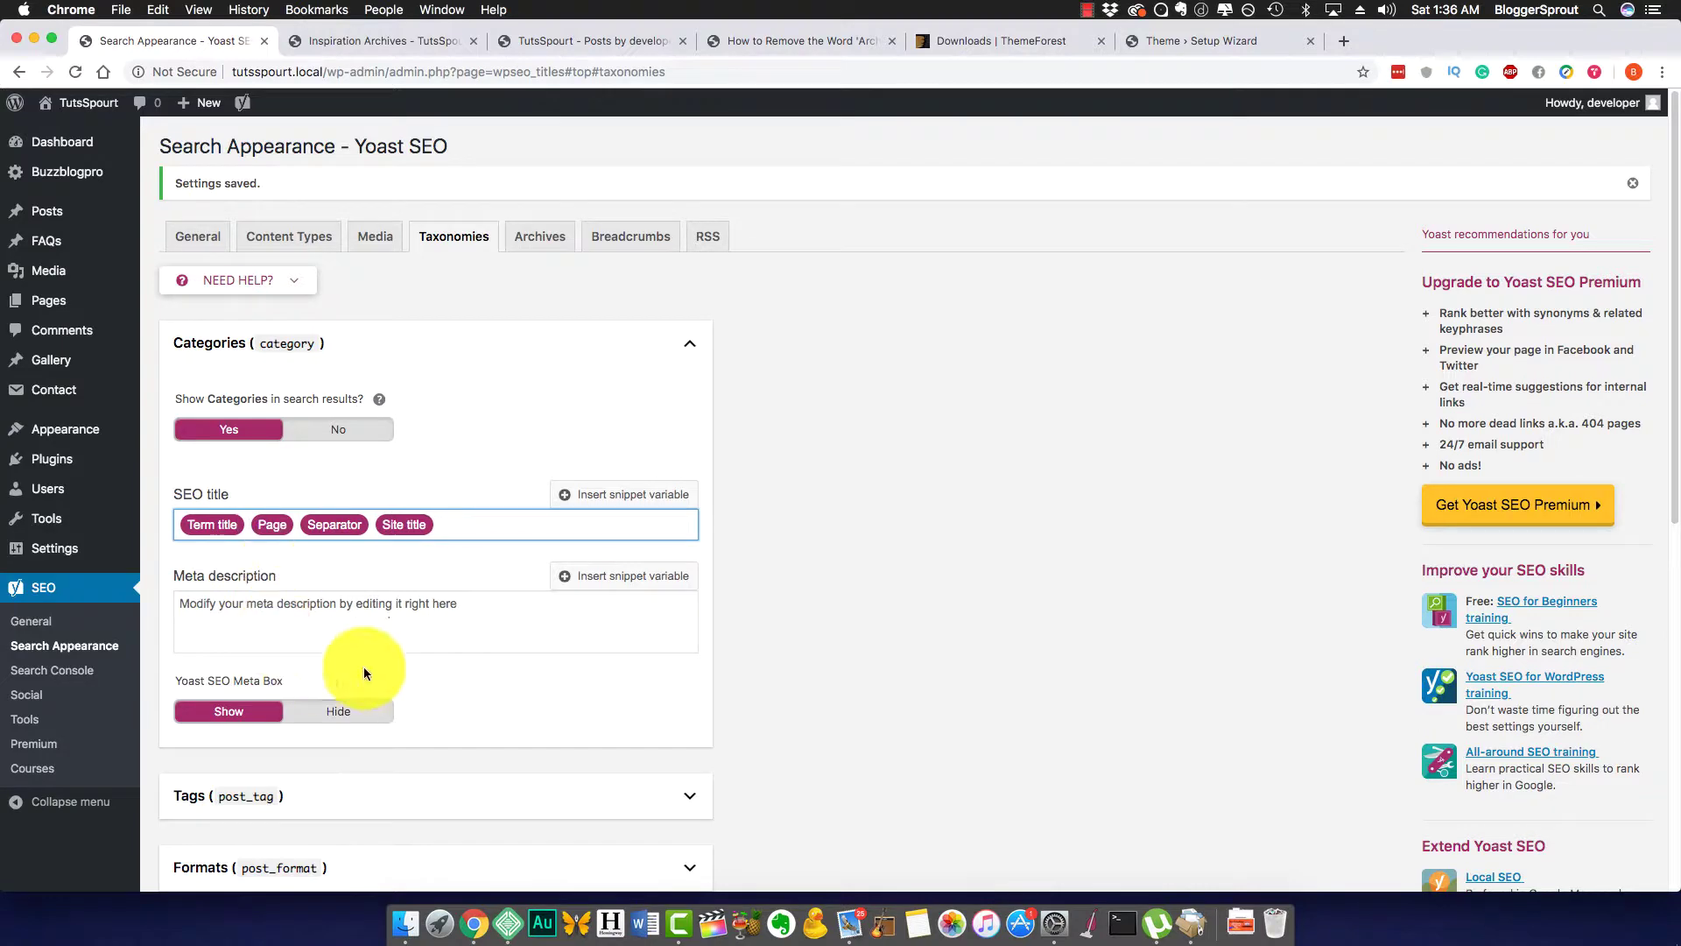
{"action": "scroll", "coordinate": [1654, 376], "scroll_direction": "down", "scroll_amount": 6}
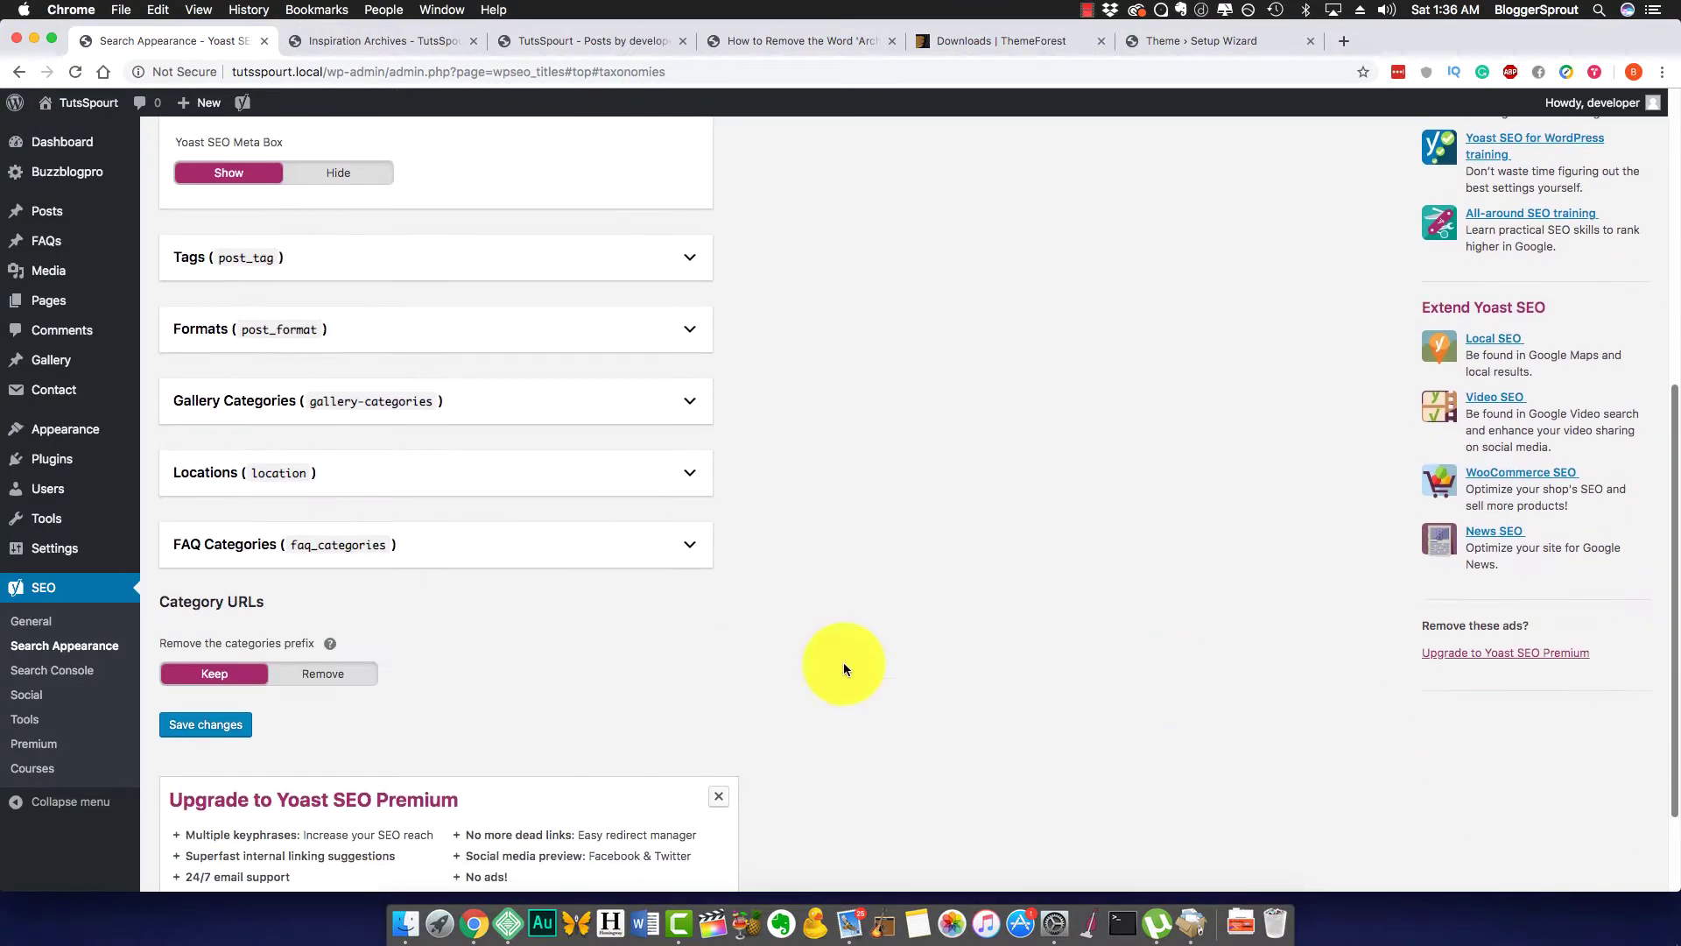
{"action": "left_click", "coordinate": [187, 740]}
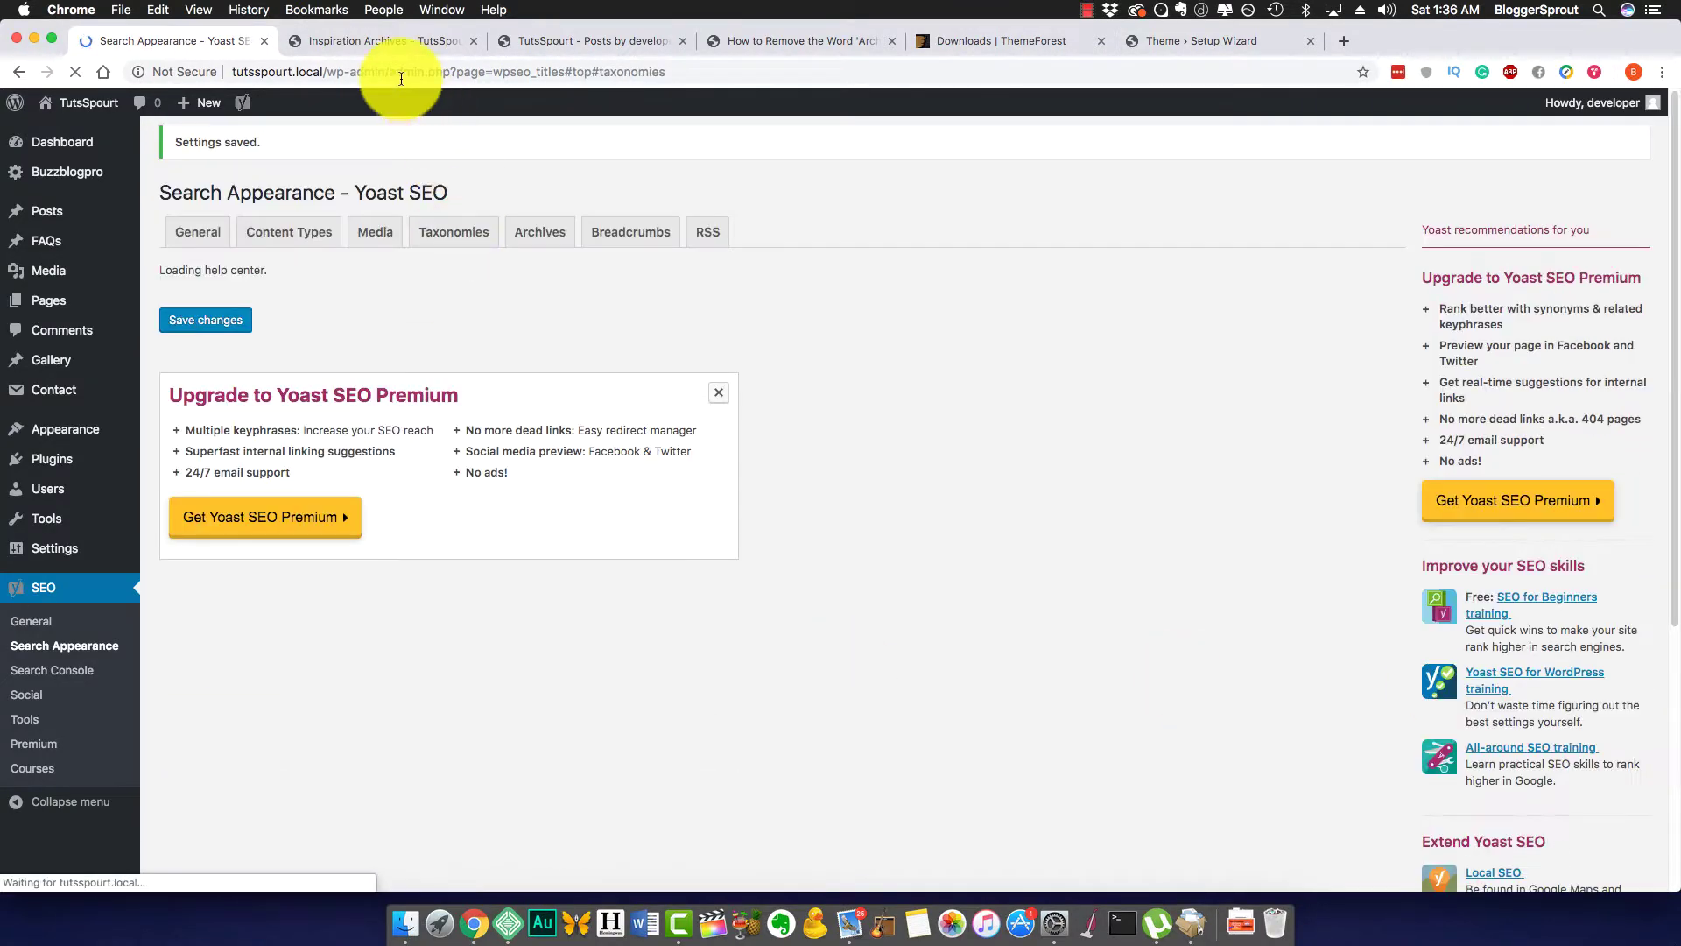
View the Inspiration category page's HTML source, its title still 'Inspiration Archives - TutsSpourt'
{"action": "left_click", "coordinate": [324, 41]}
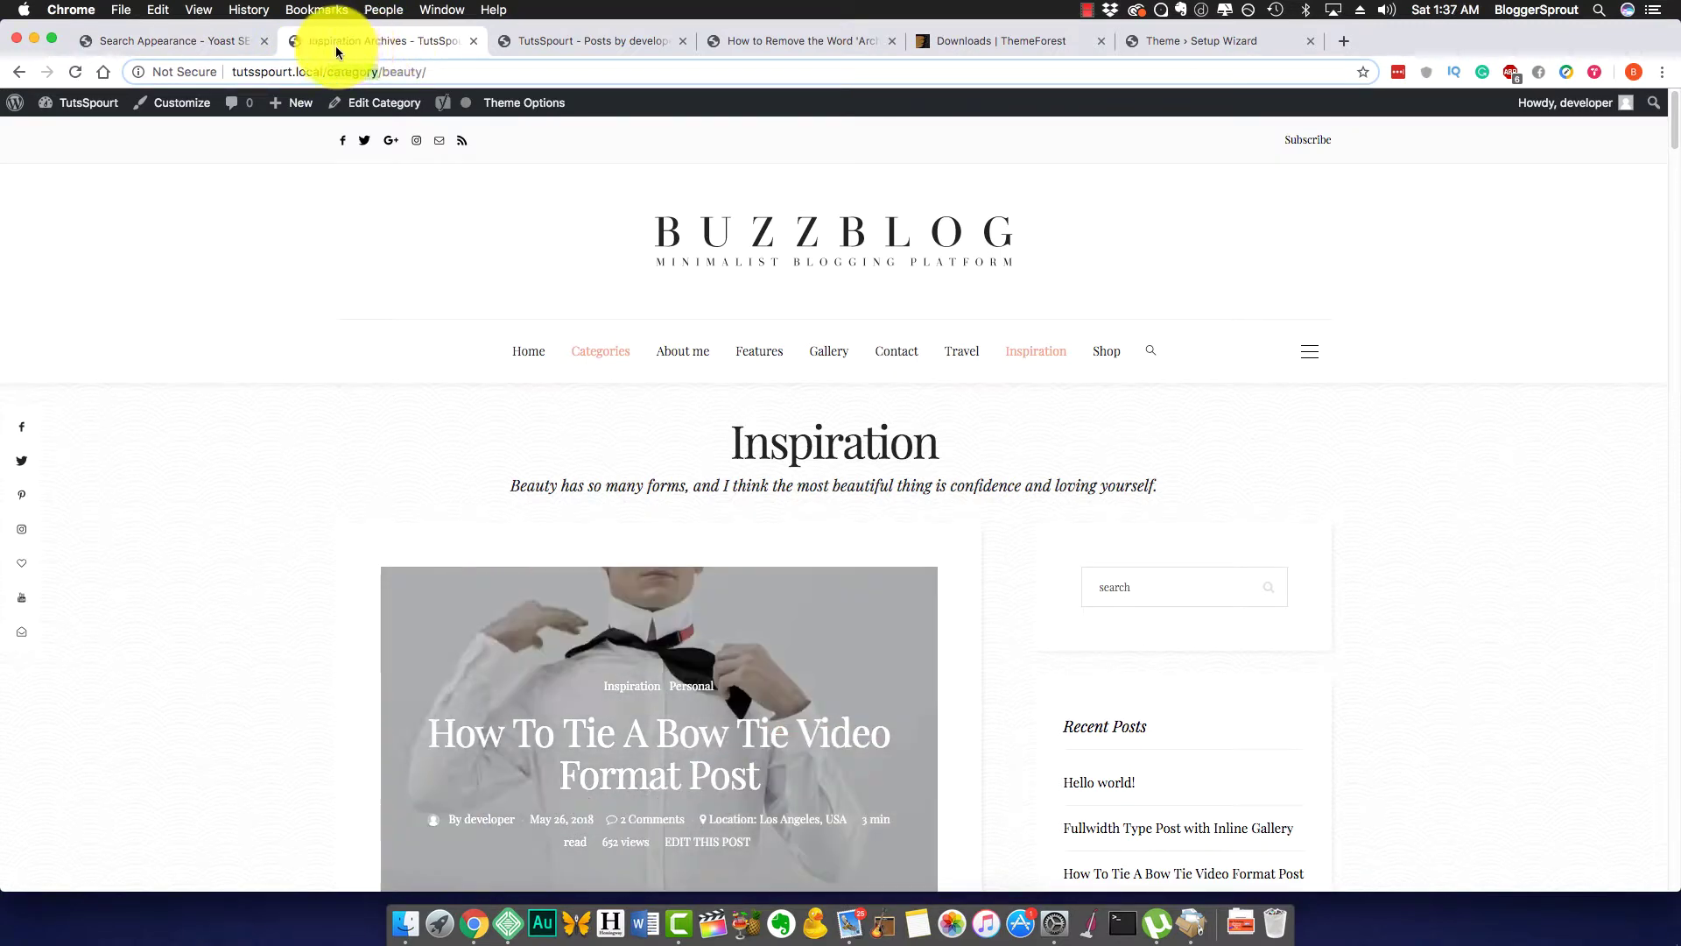
{"action": "right_click", "coordinate": [369, 242]}
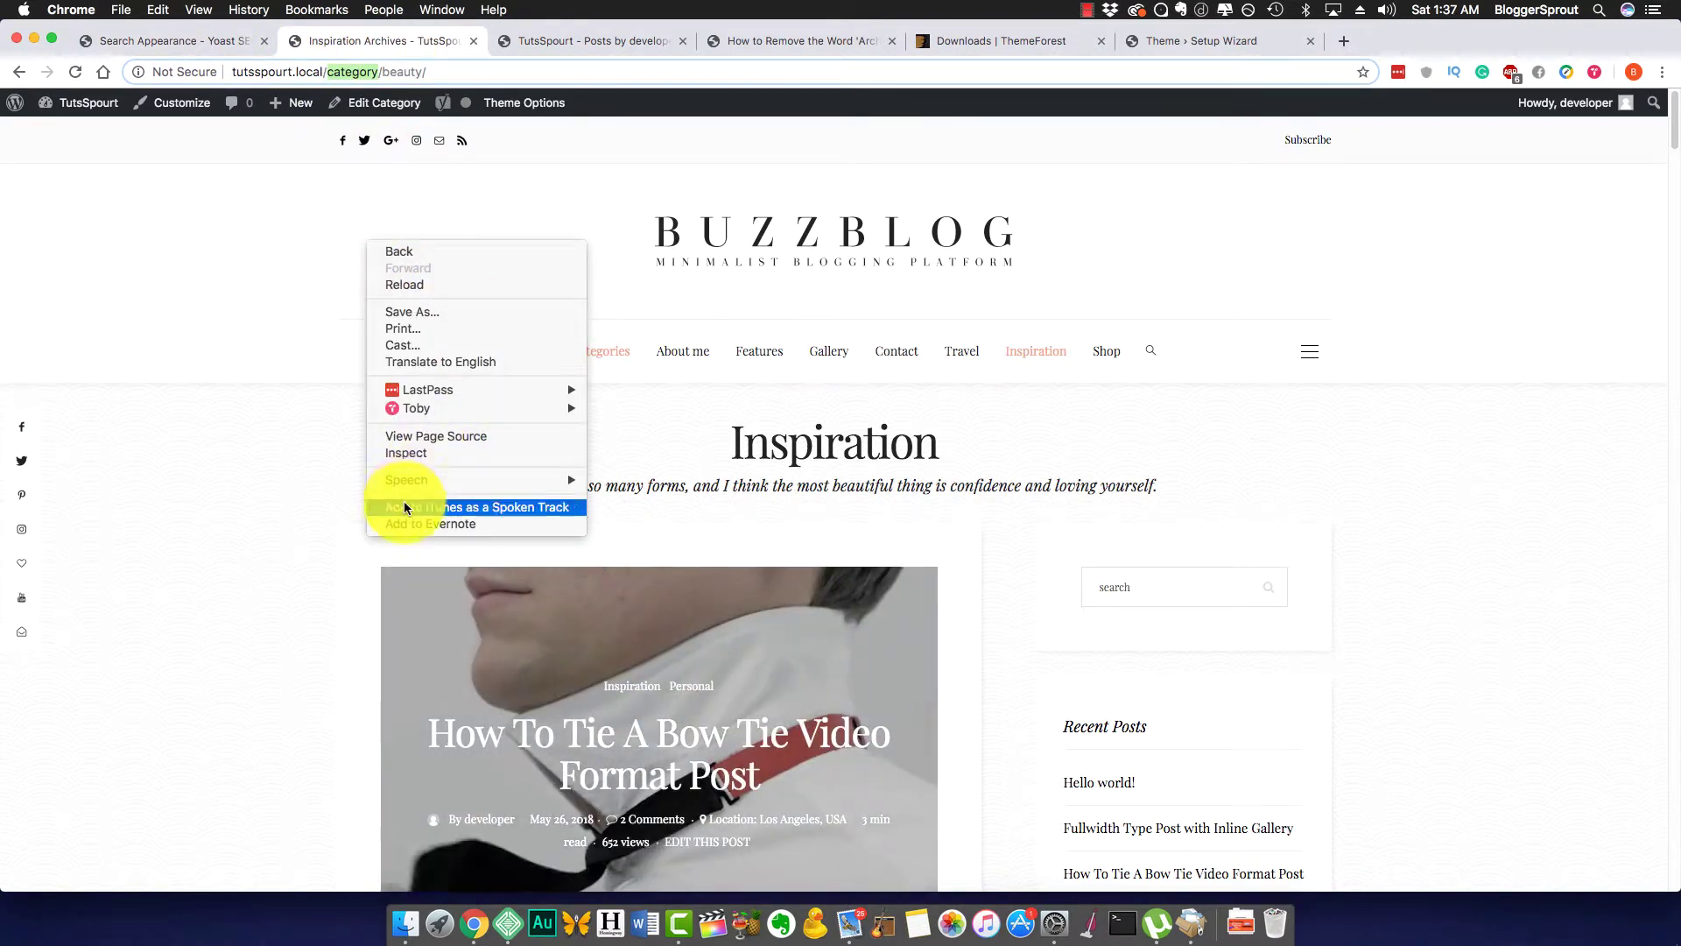
{"action": "left_click", "coordinate": [447, 453]}
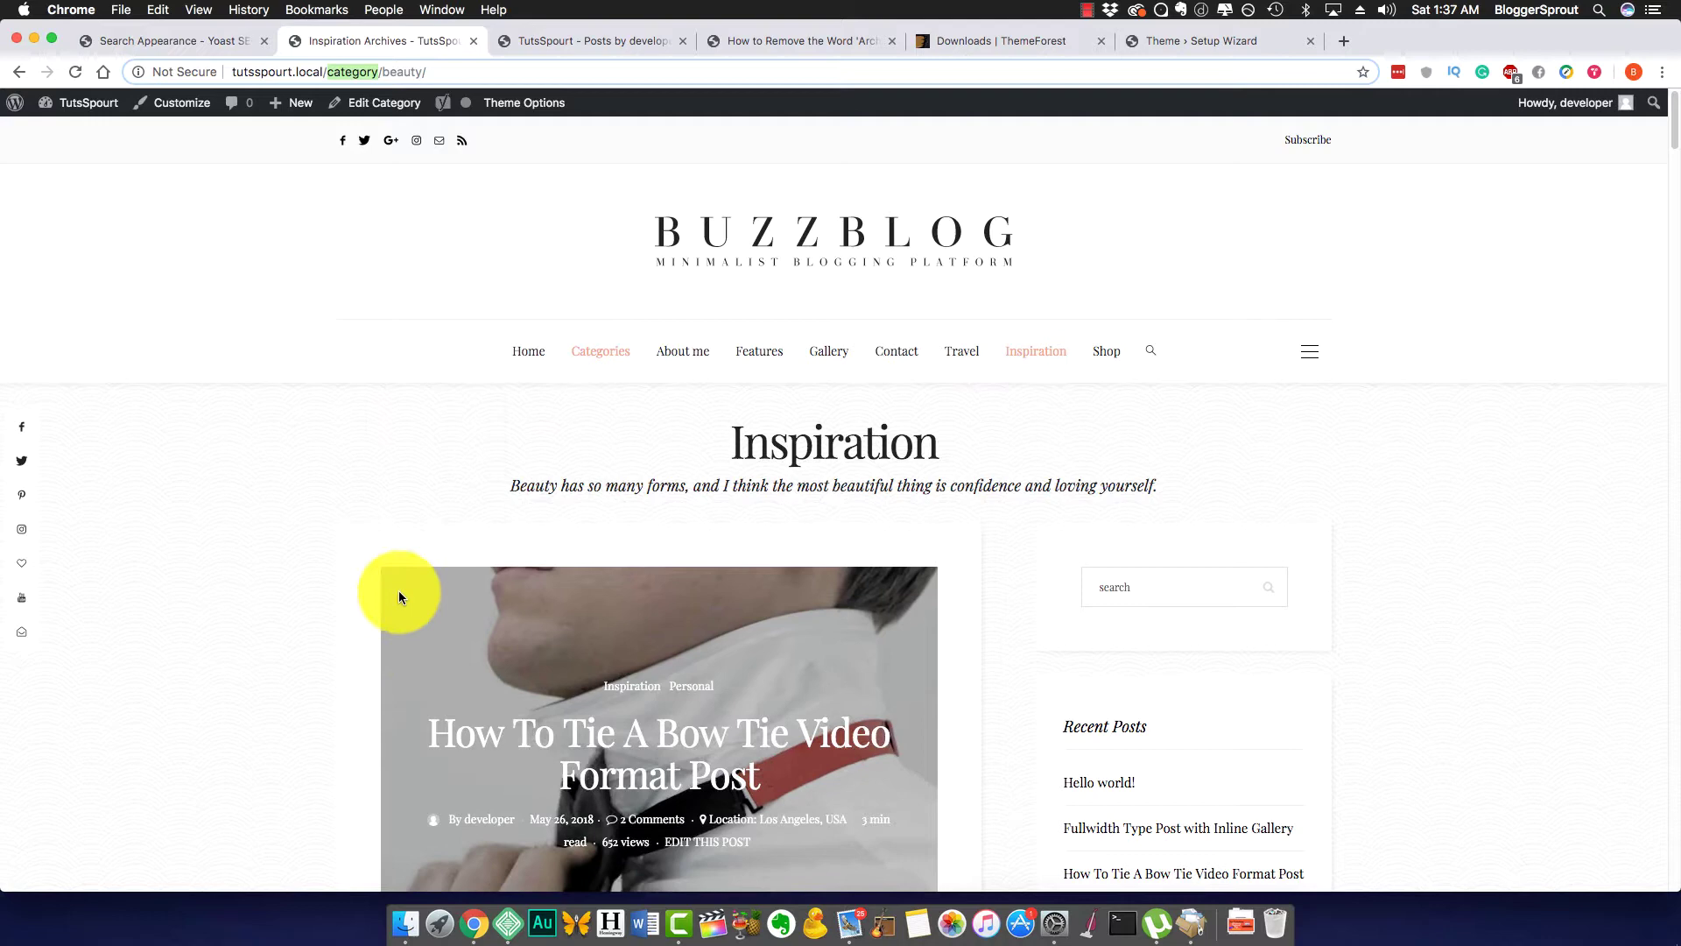
{"action": "left_click", "coordinate": [1667, 736]}
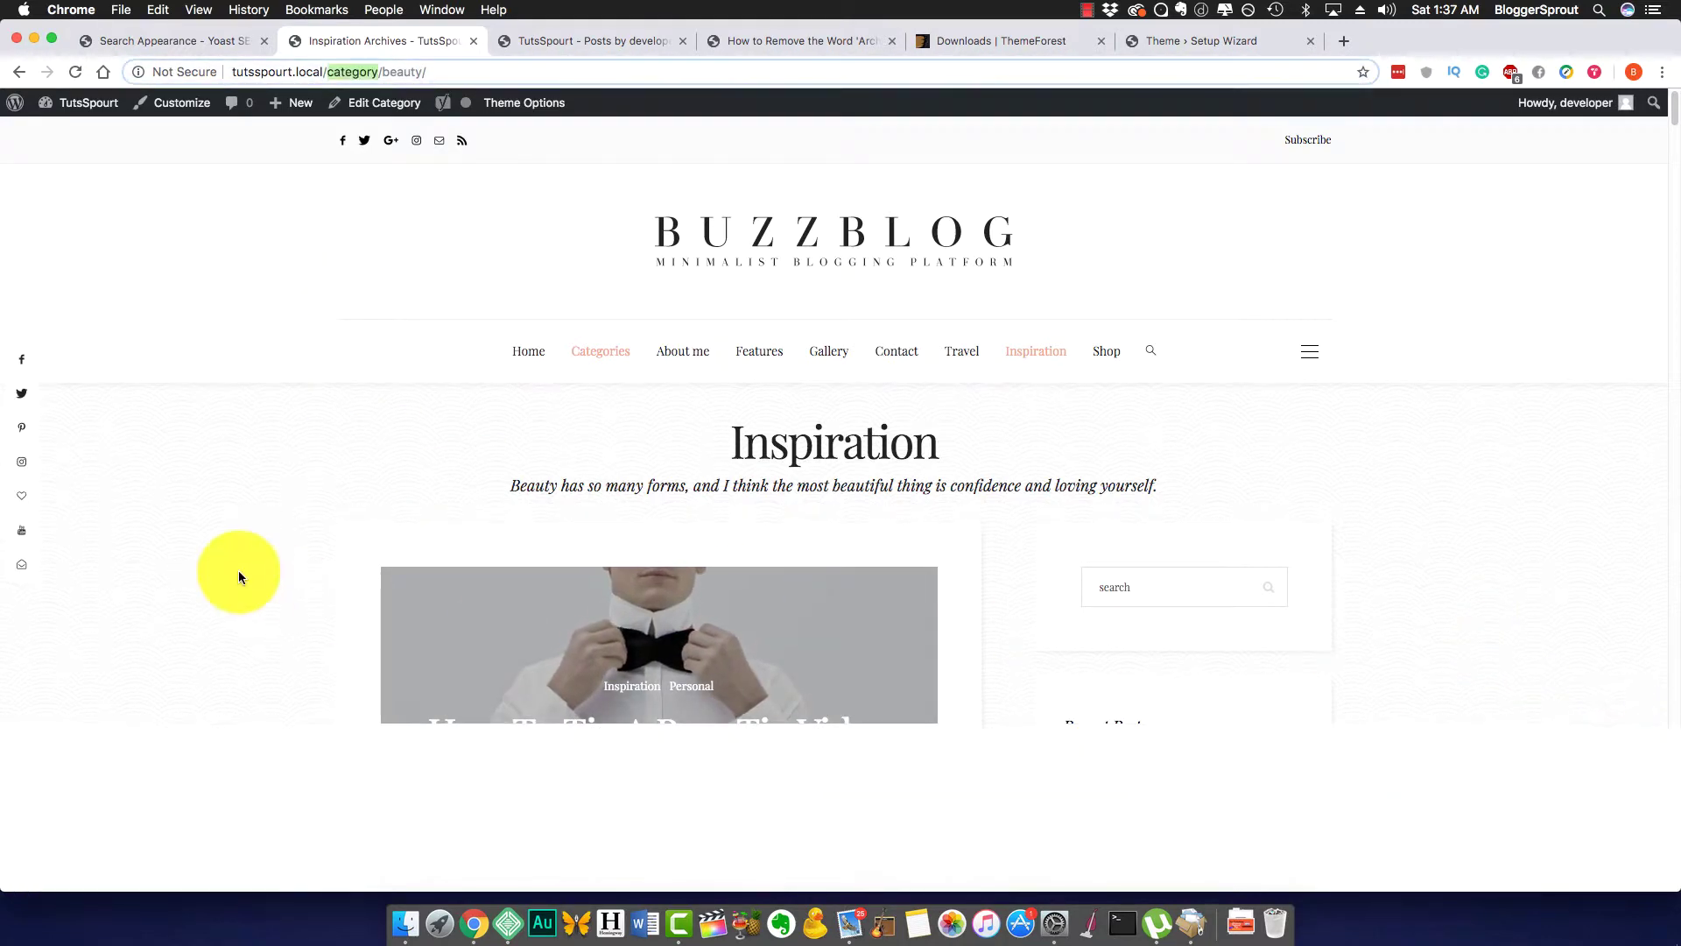
{"action": "right_click", "coordinate": [147, 542]}
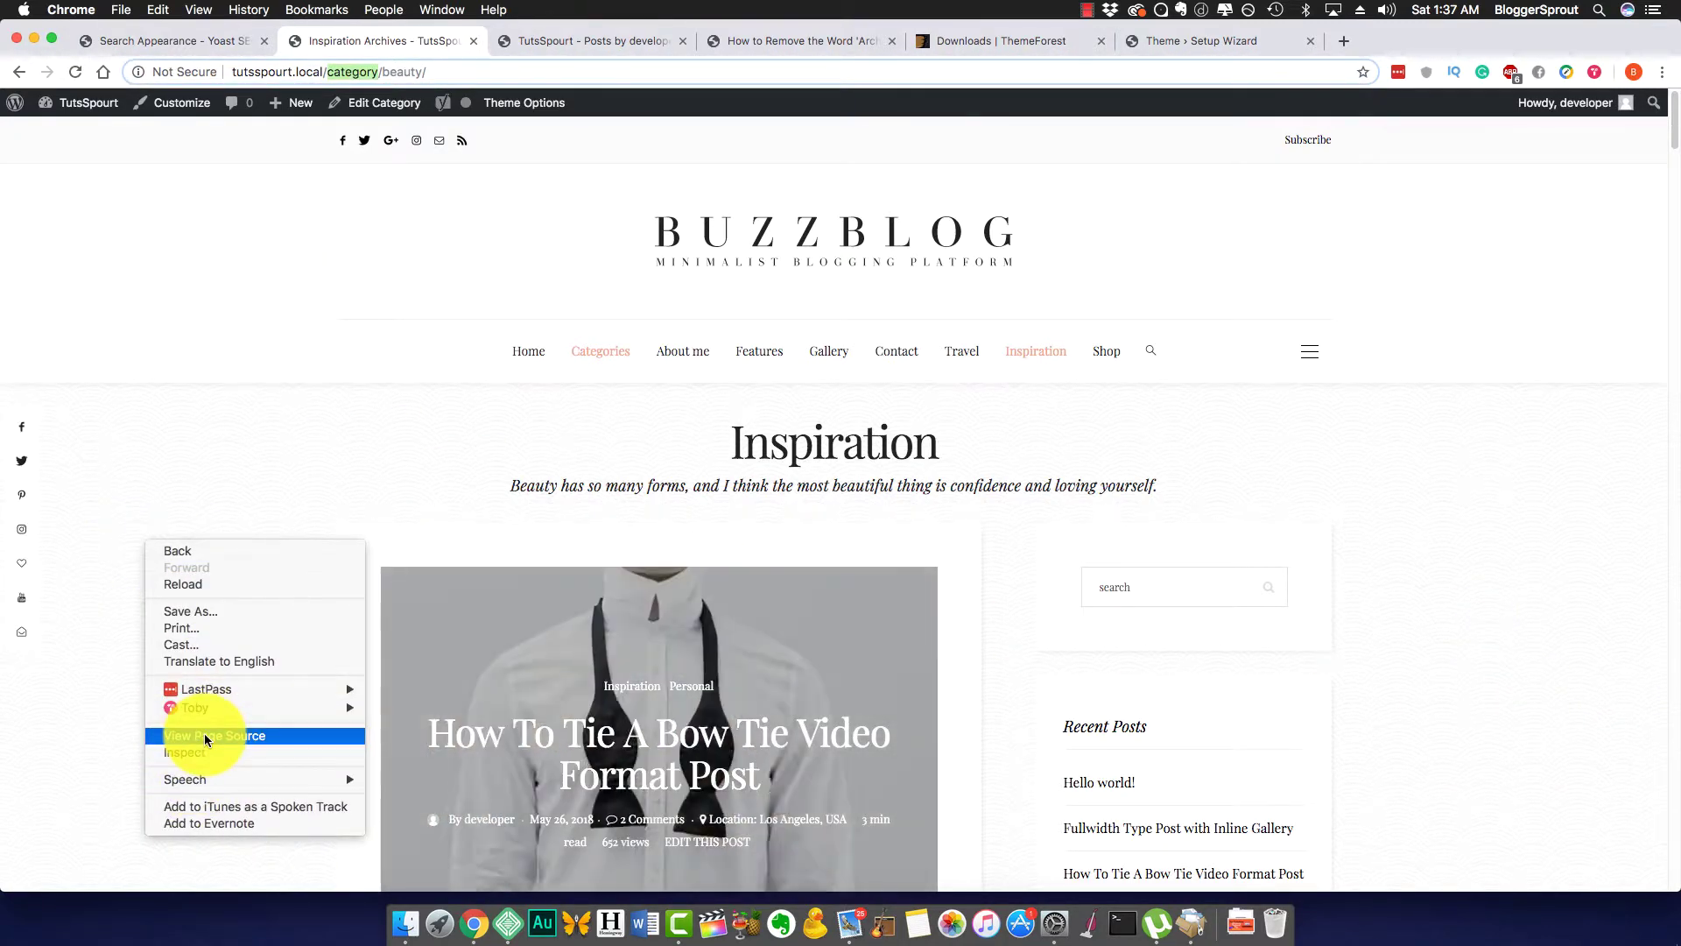
{"action": "left_click", "coordinate": [204, 733]}
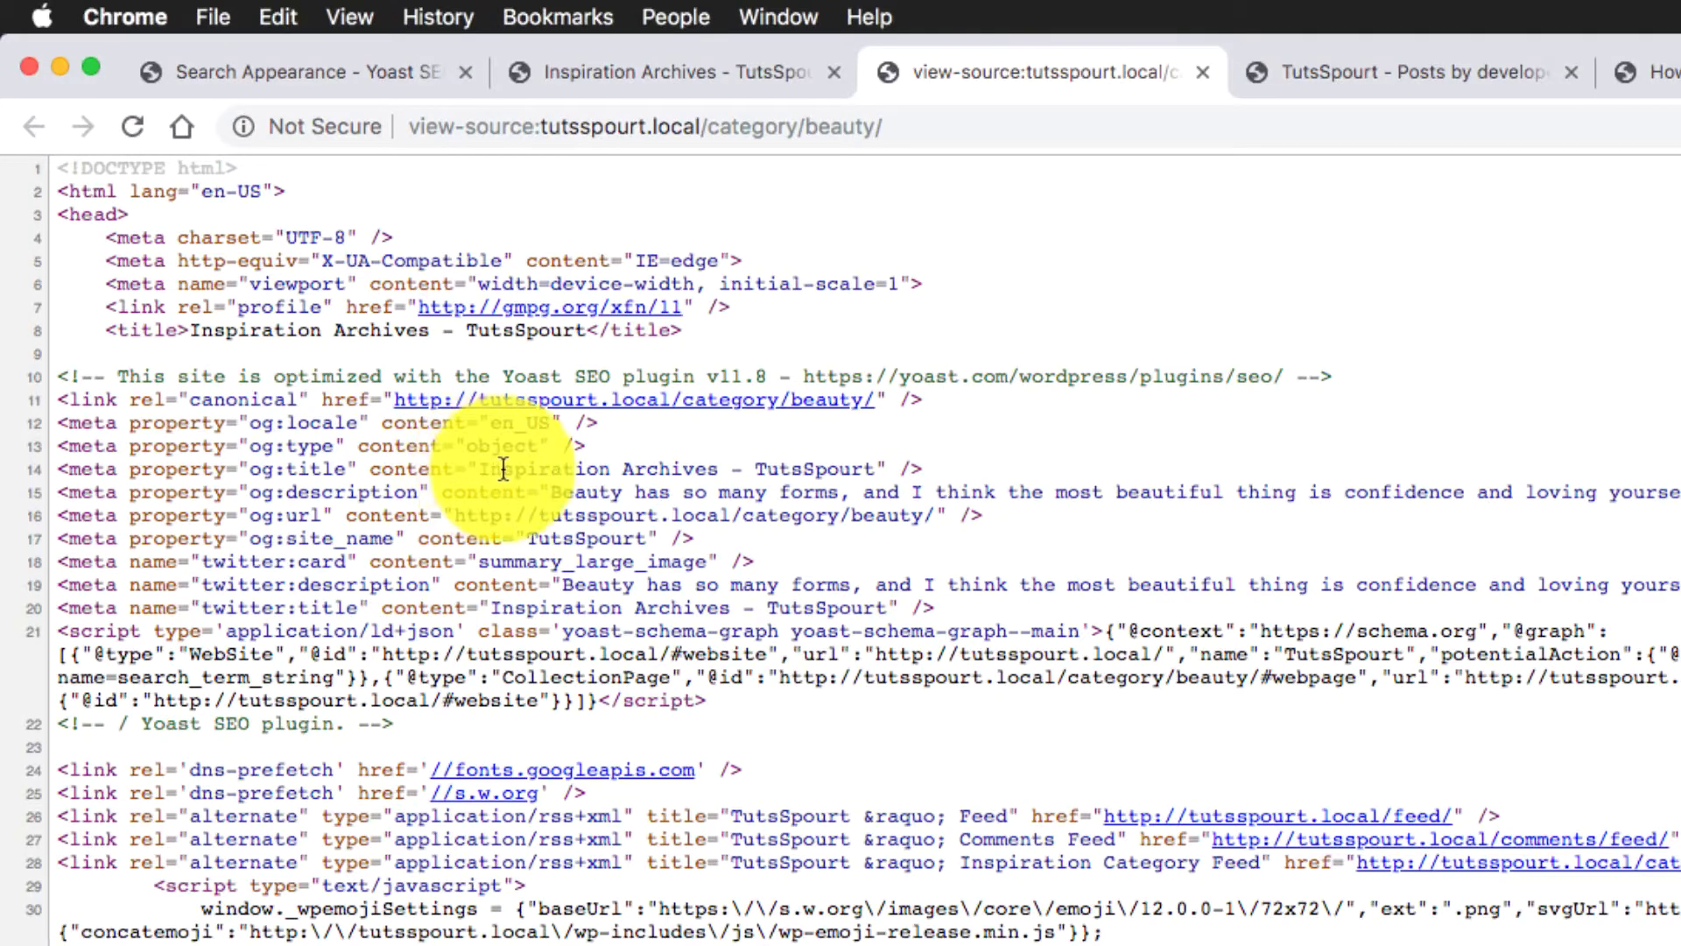
Note the old 'Inspiration Archives - TutsSpourt' title, then reload the Inspiration category page
{"action": "left_click_drag", "start_coordinate": [503, 470], "coordinate": [881, 471]}
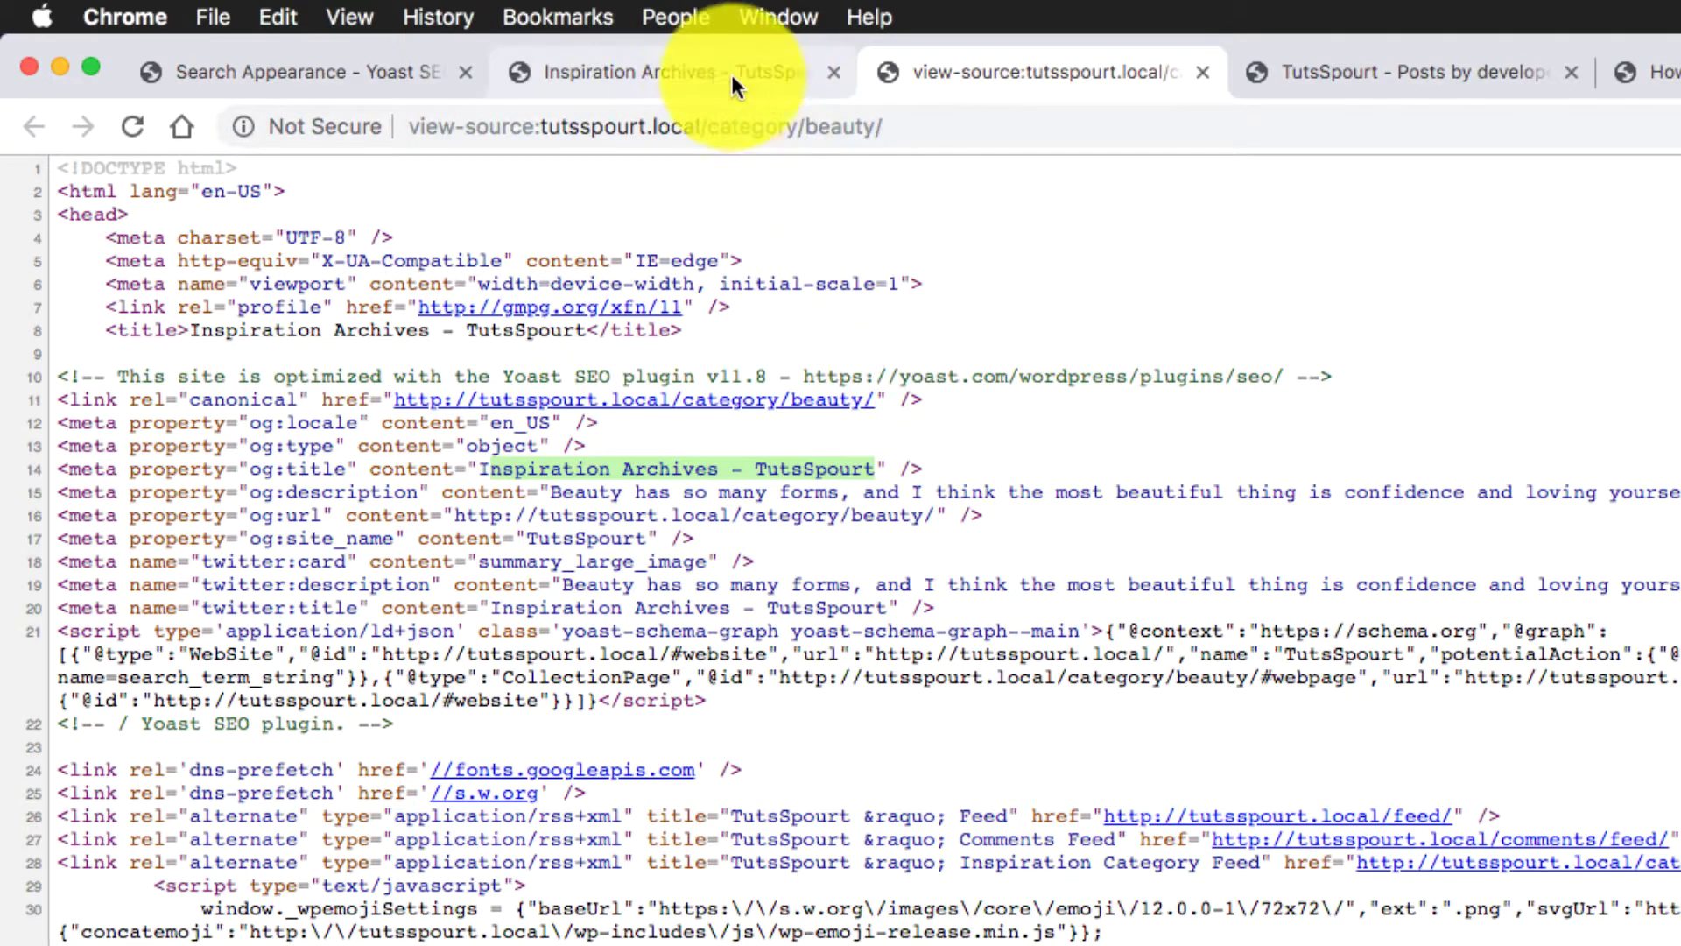
{"action": "left_click", "coordinate": [708, 70]}
{"action": "left_click", "coordinate": [128, 127]}
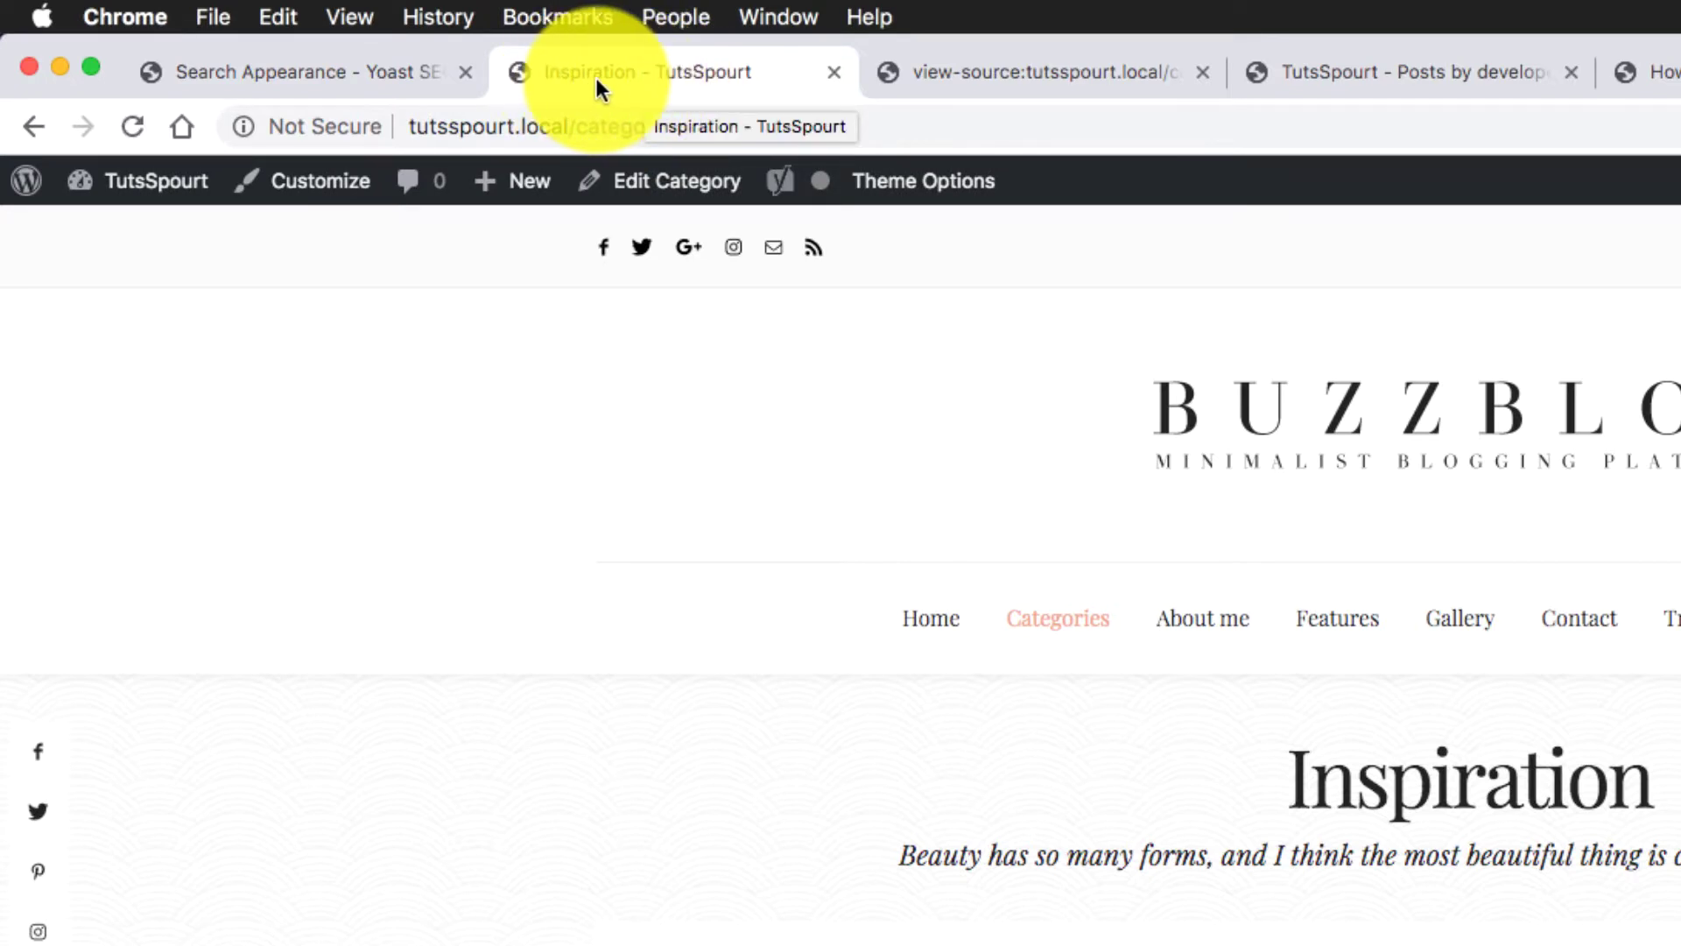
Reload the page source and confirm the title now reads 'Inspiration - TutsSpourt'
{"action": "left_click", "coordinate": [995, 86]}
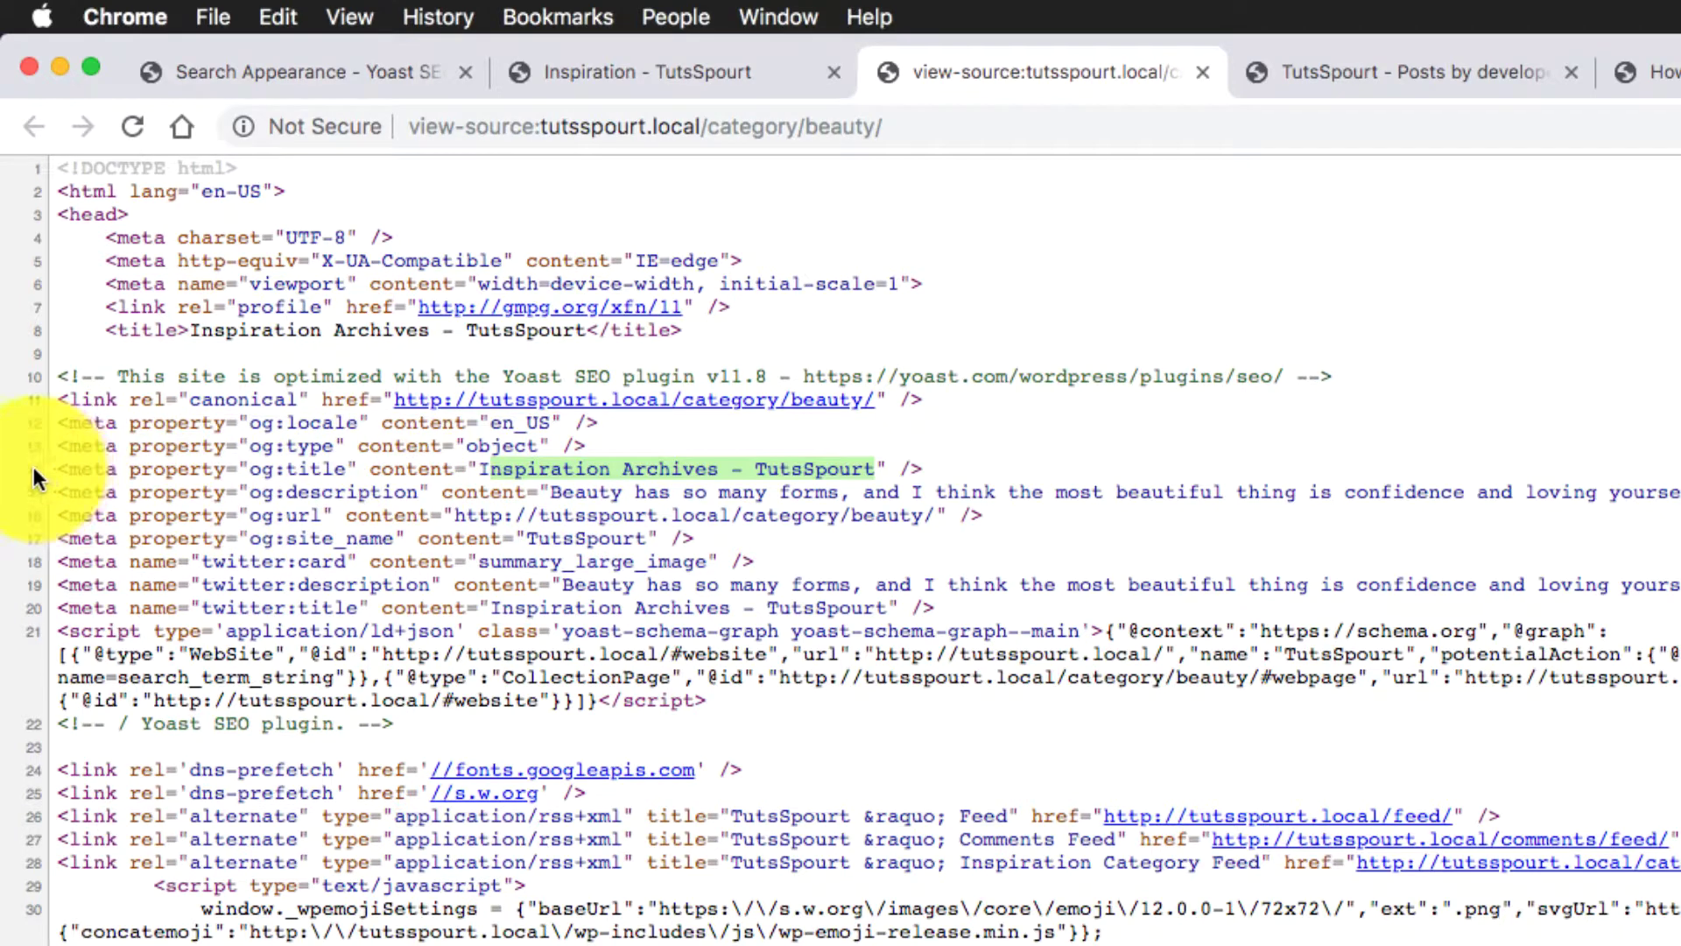
{"action": "left_click", "coordinate": [133, 129]}
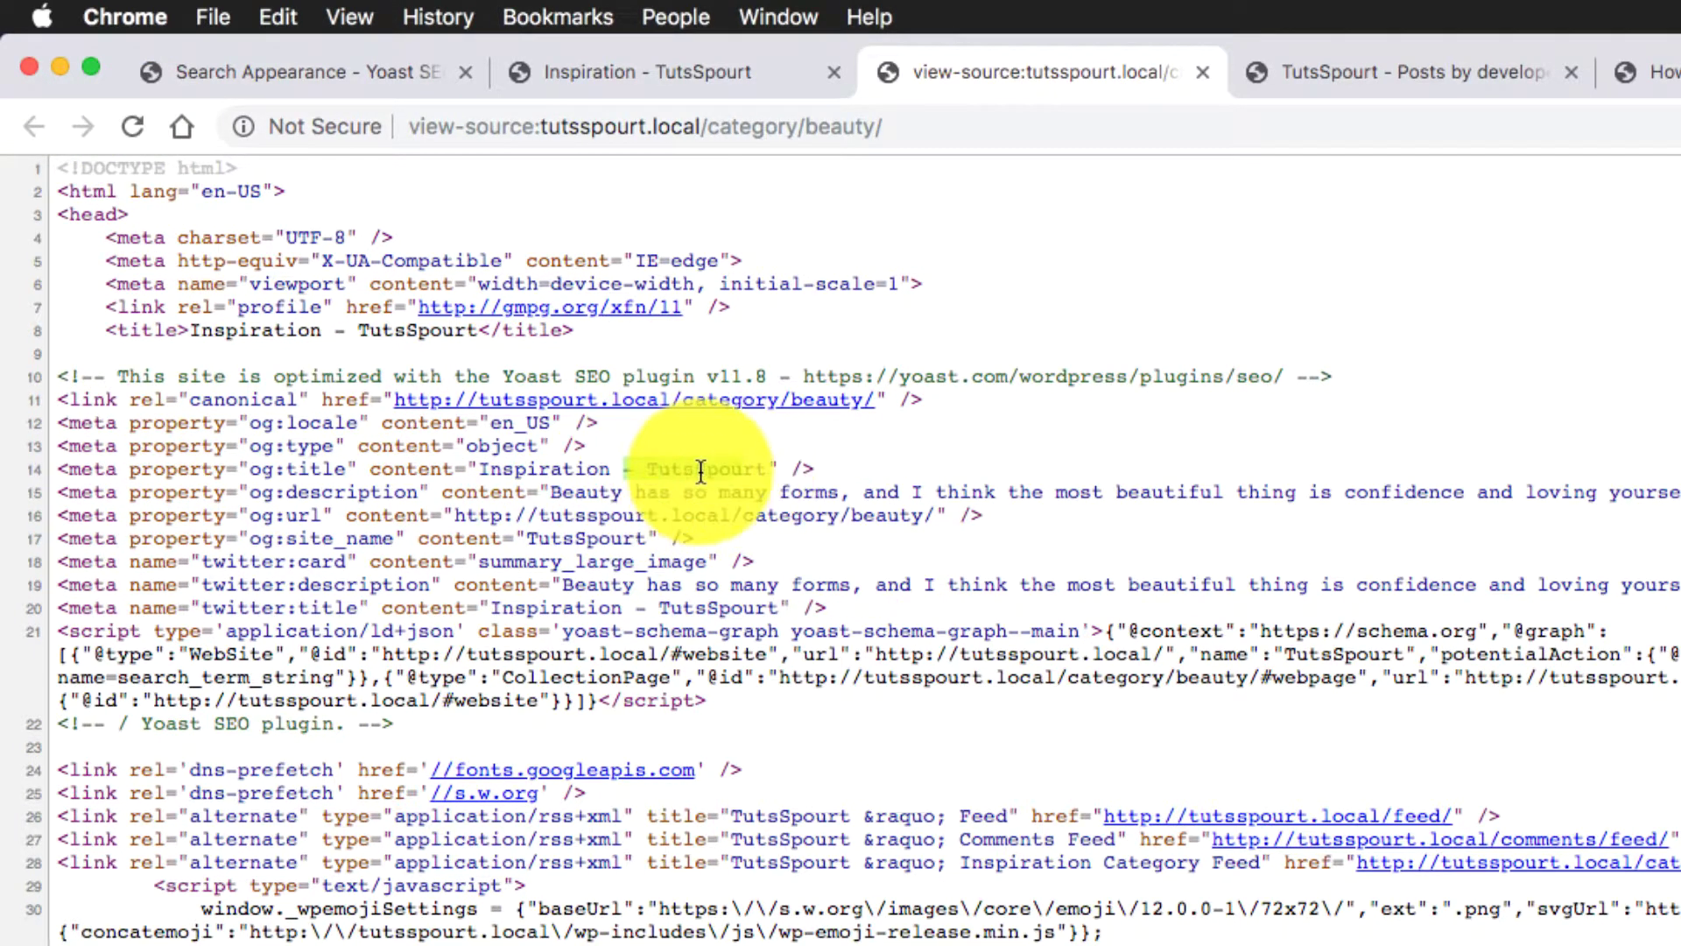
{"action": "left_click_drag", "start_coordinate": [701, 471], "coordinate": [755, 468]}
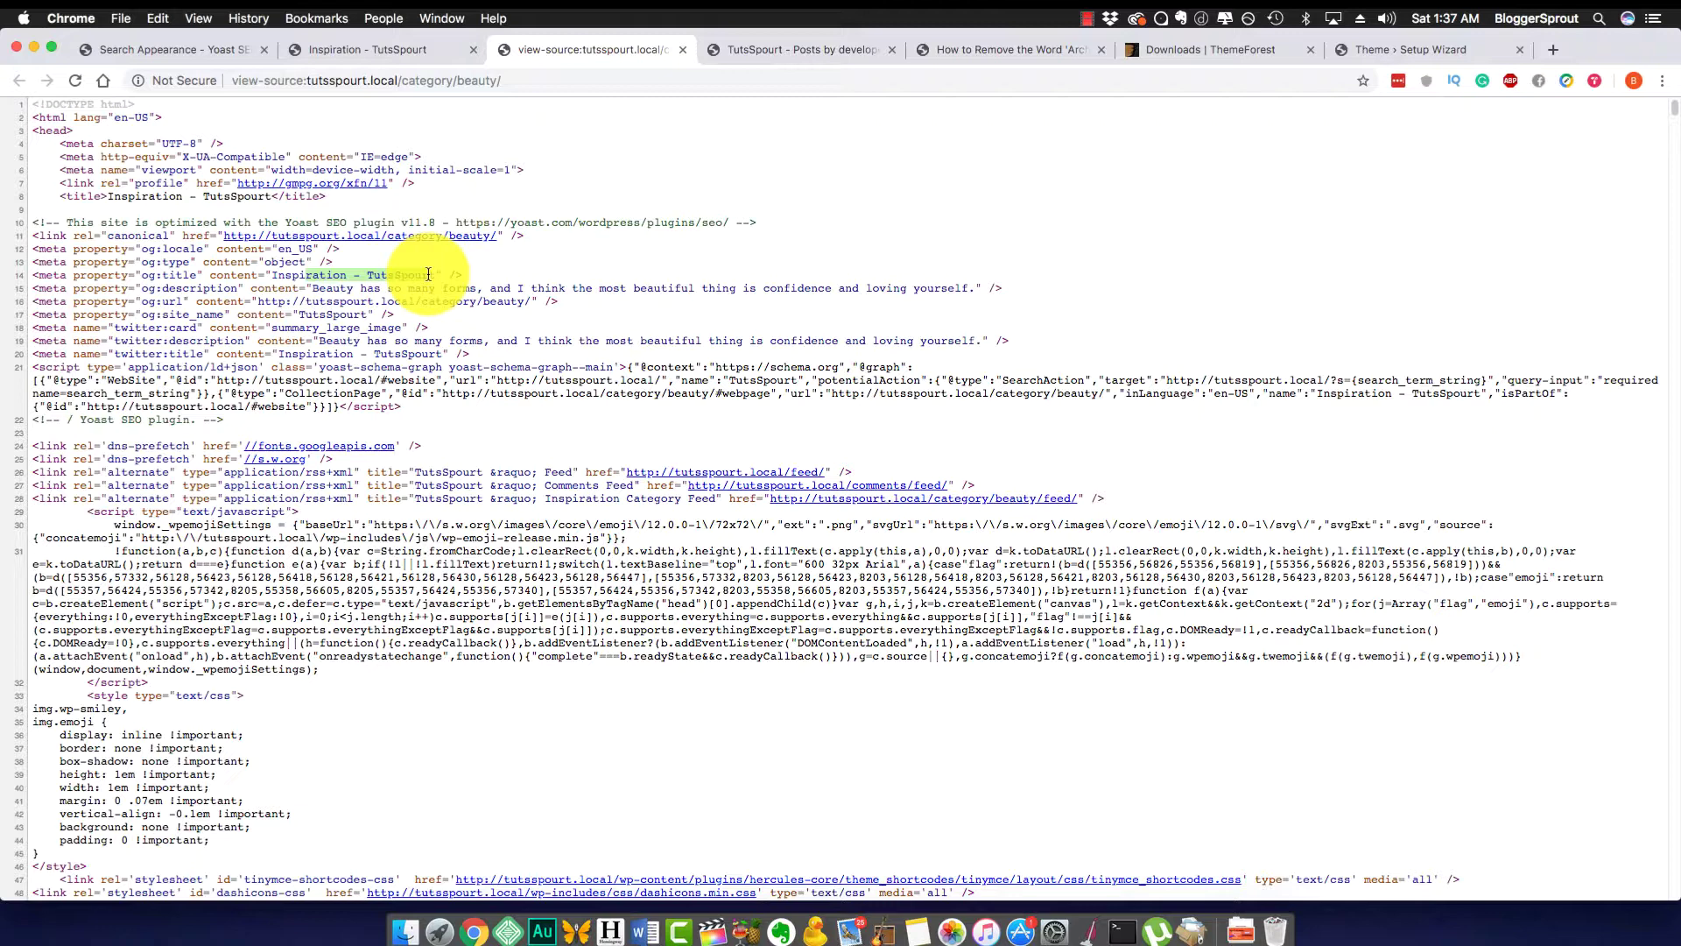
Read through the BloggerSprout article's Yoast SEO and code methods for removing 'Archive' from titles
{"action": "left_click", "coordinate": [770, 49]}
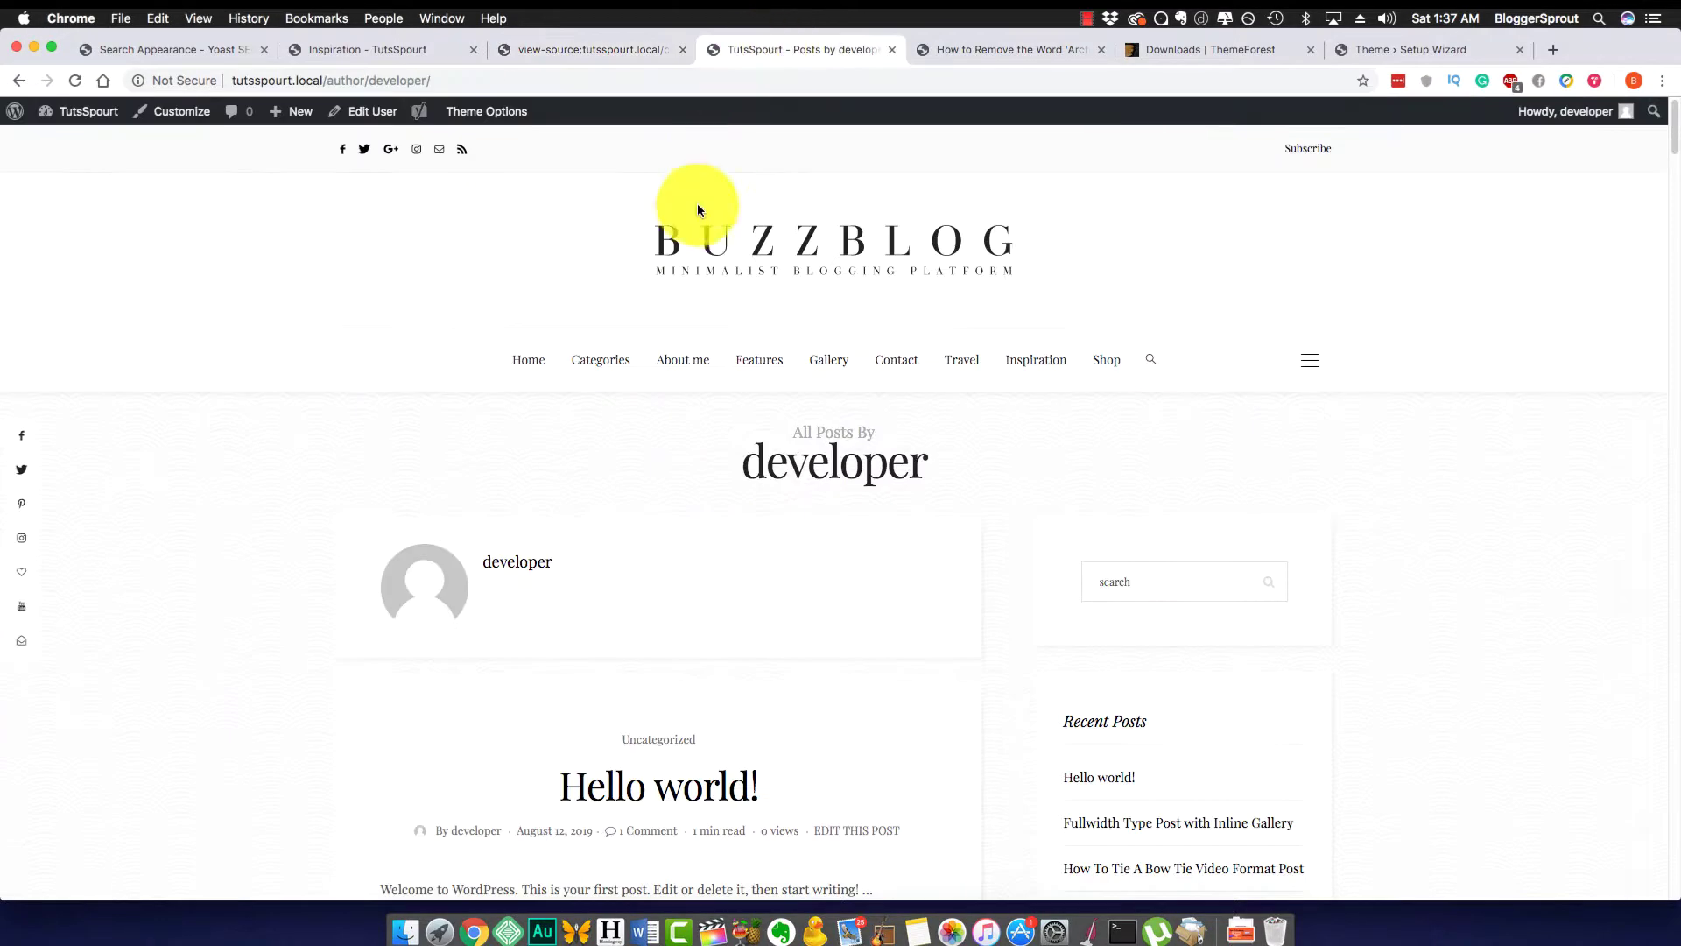
{"action": "left_click", "coordinate": [1036, 63]}
{"action": "left_click_drag", "start_coordinate": [1670, 131], "coordinate": [1602, 284]}
{"action": "left_click_drag", "start_coordinate": [526, 350], "coordinate": [684, 350]}
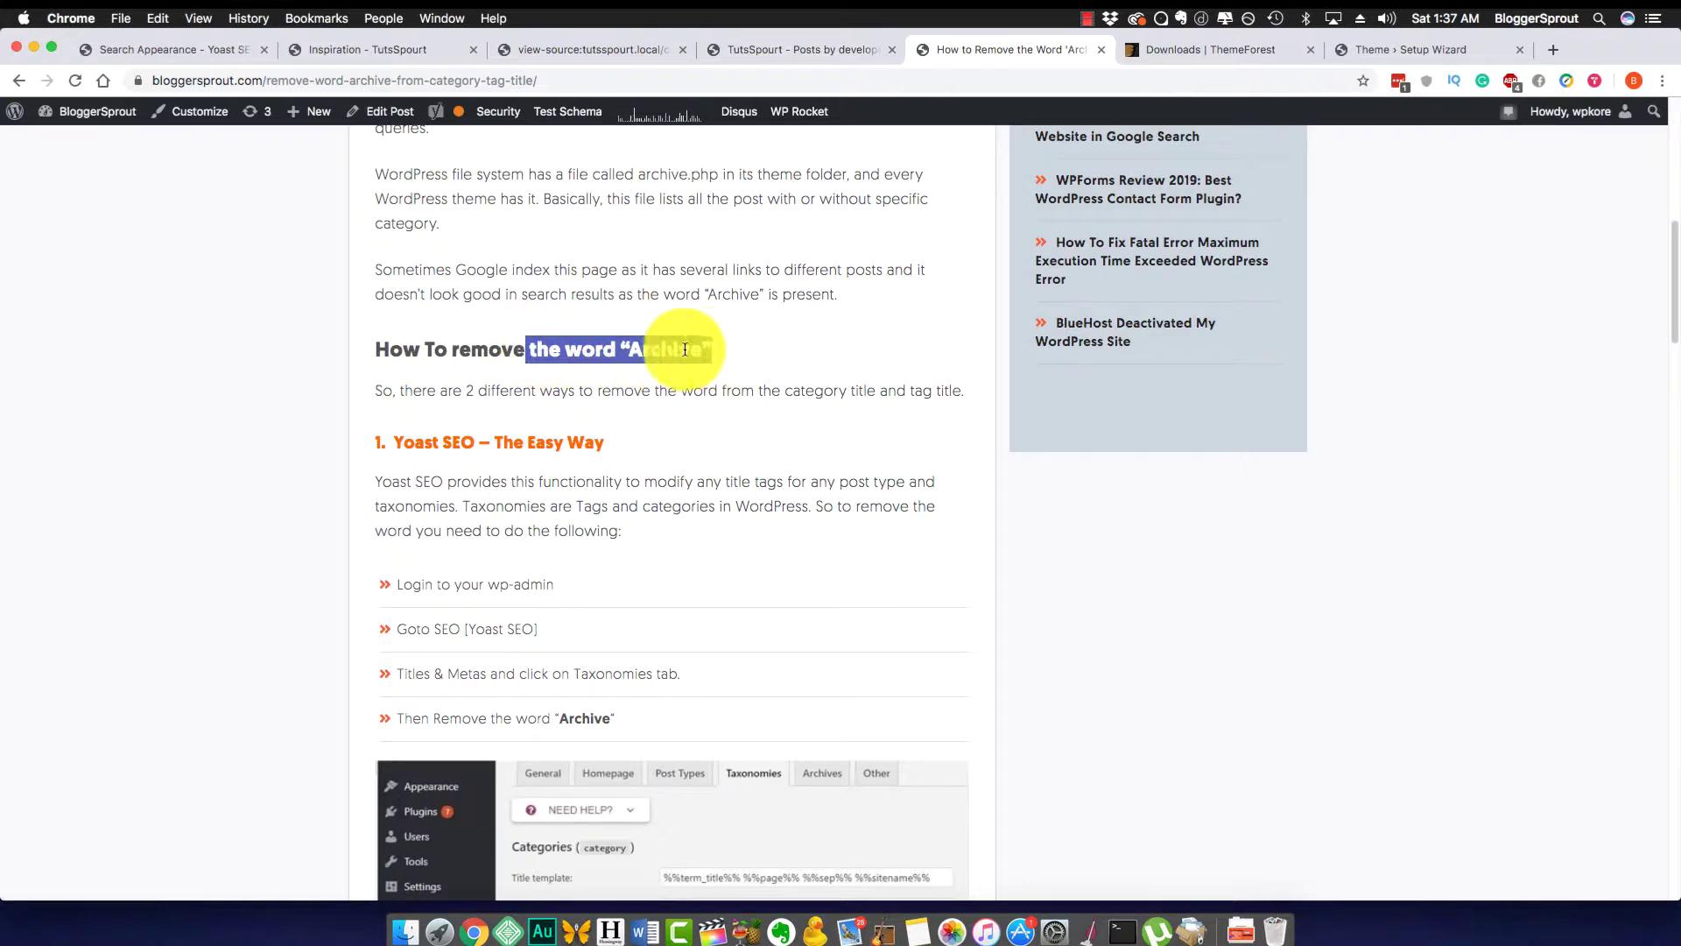
{"action": "left_click", "coordinate": [407, 442]}
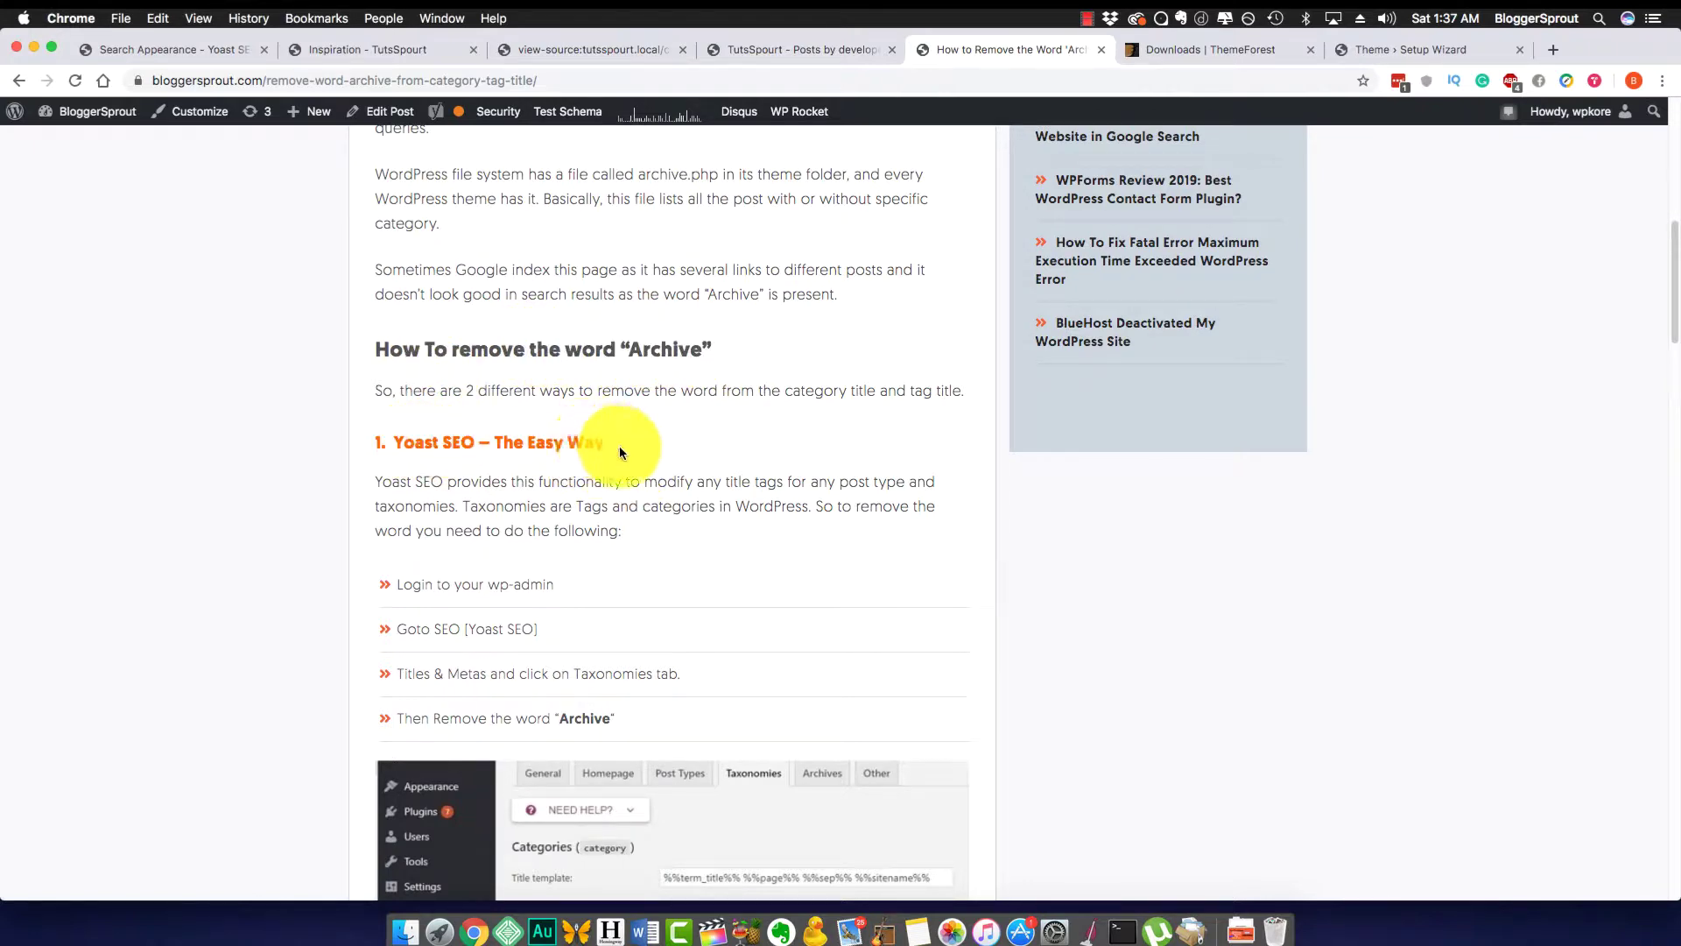
{"action": "left_click_drag", "start_coordinate": [1674, 295], "coordinate": [1661, 376]}
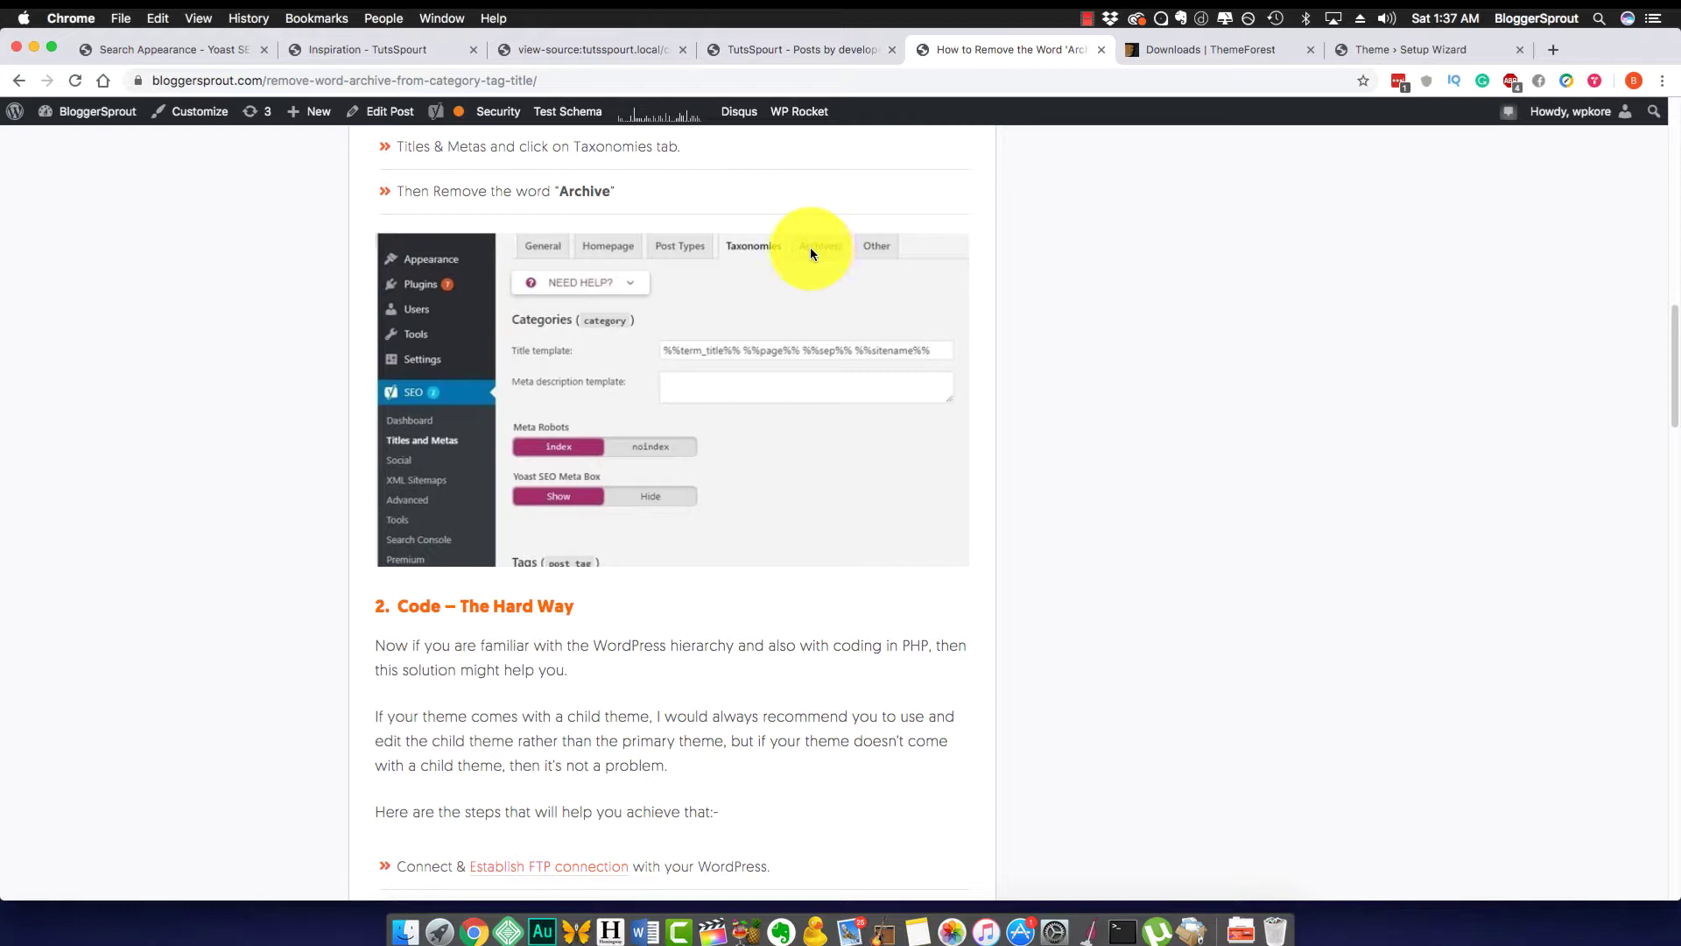
{"action": "left_click_drag", "start_coordinate": [1668, 354], "coordinate": [1673, 435]}
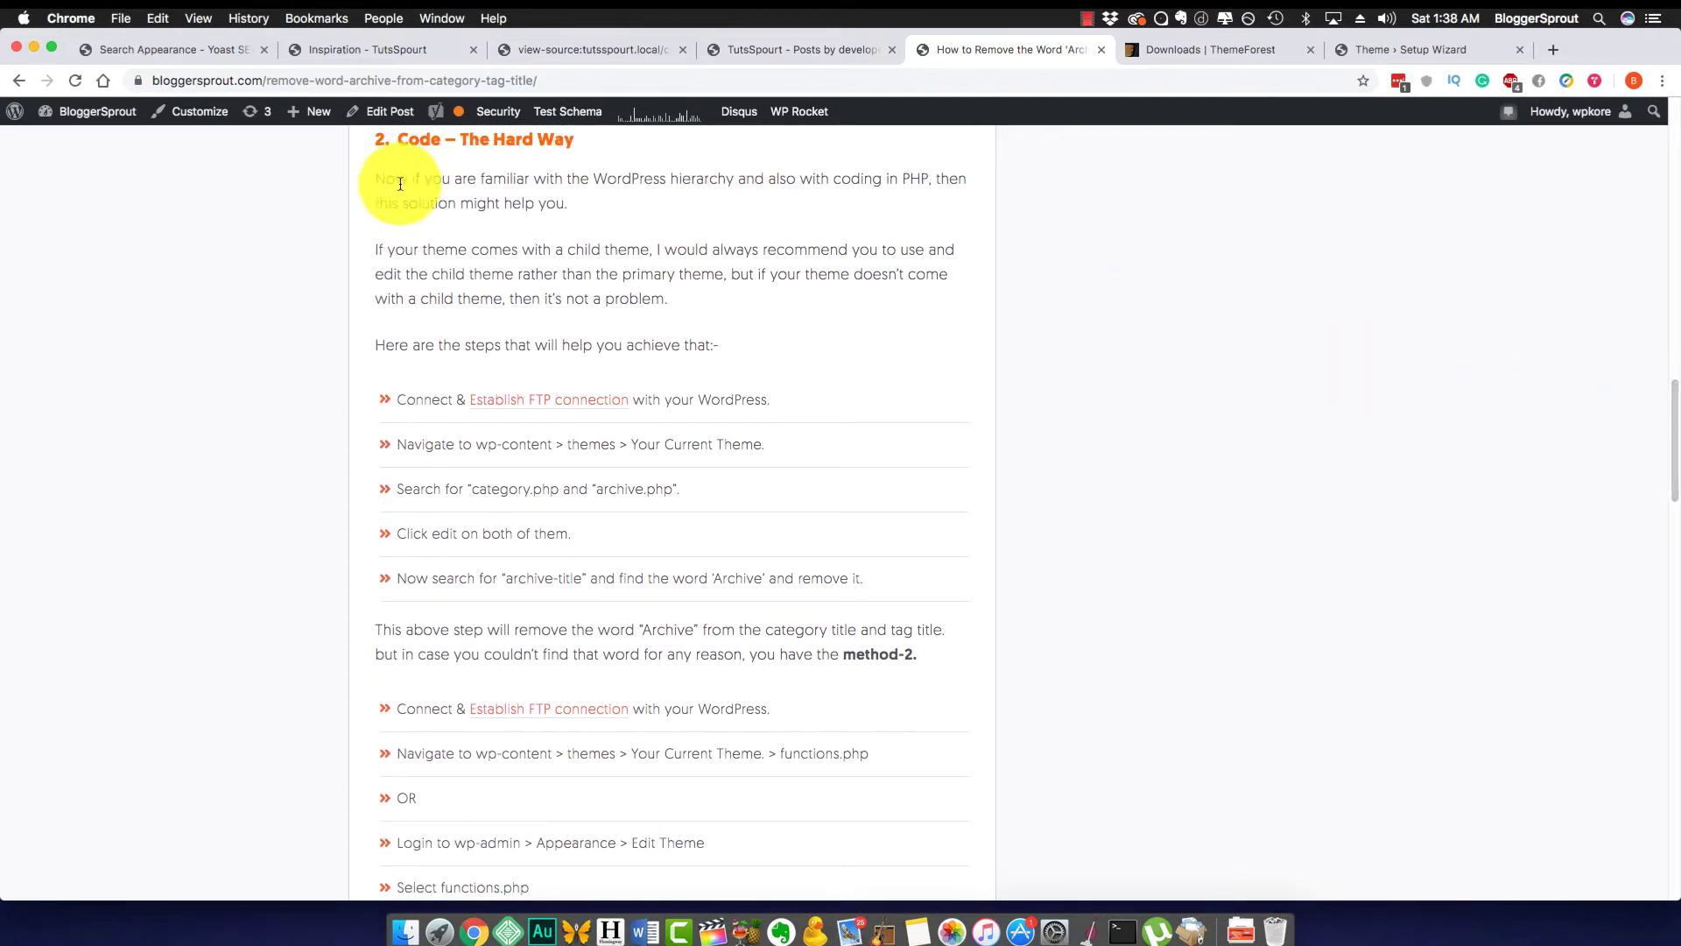
{"action": "left_click_drag", "start_coordinate": [394, 143], "coordinate": [578, 162]}
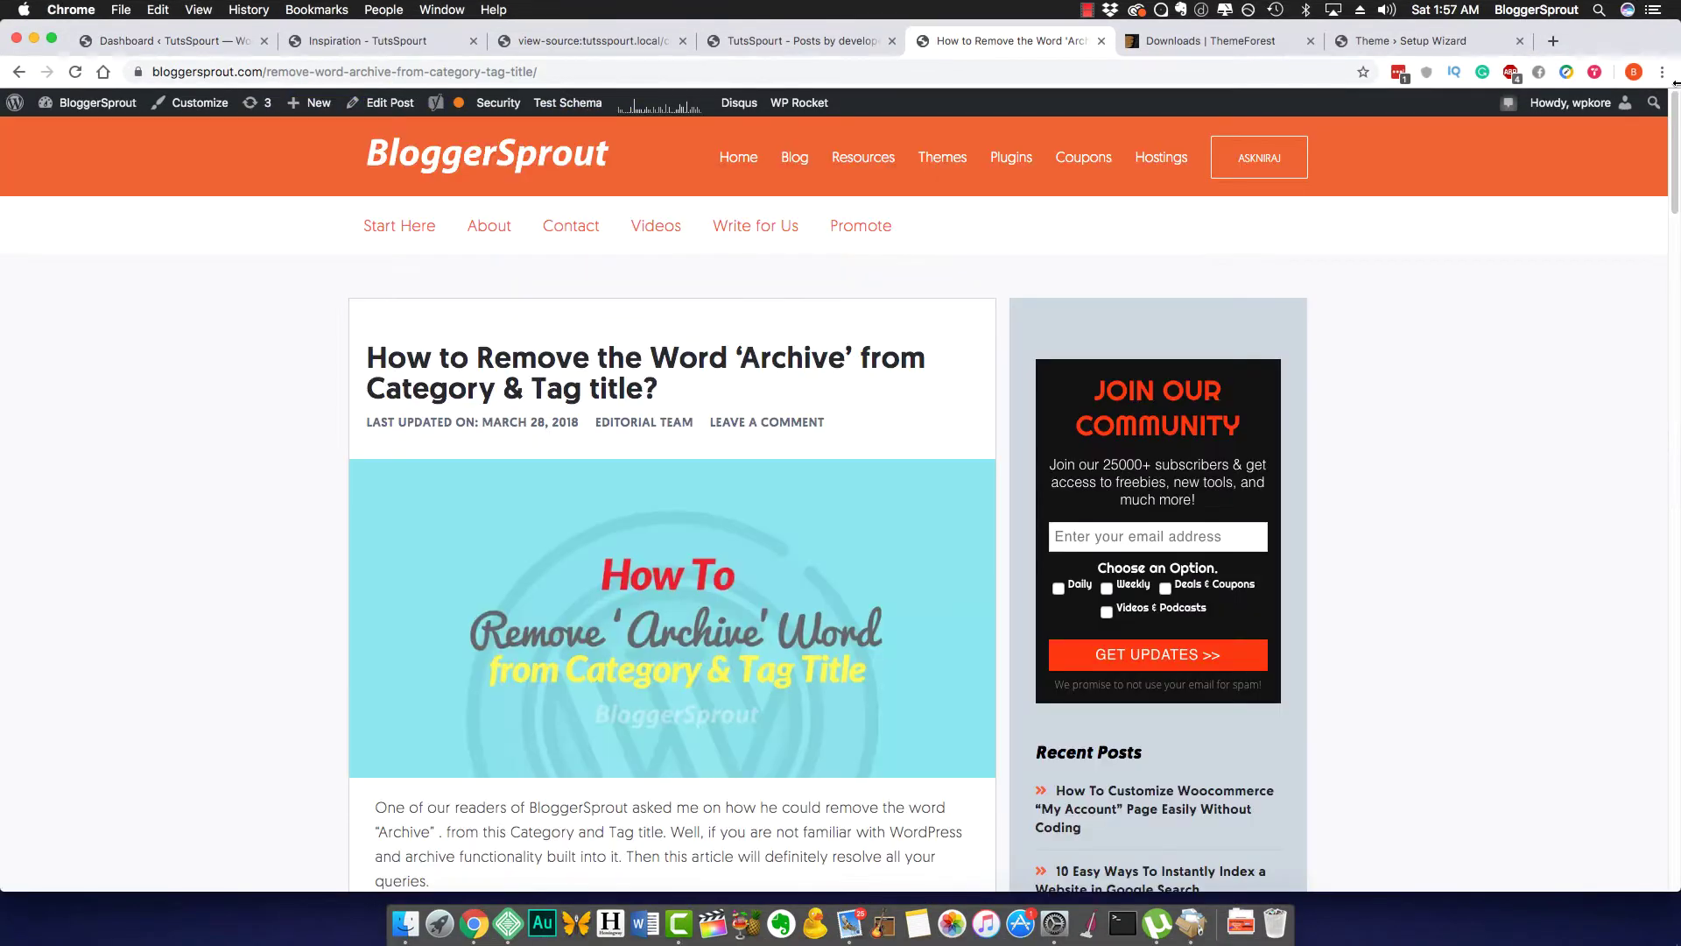